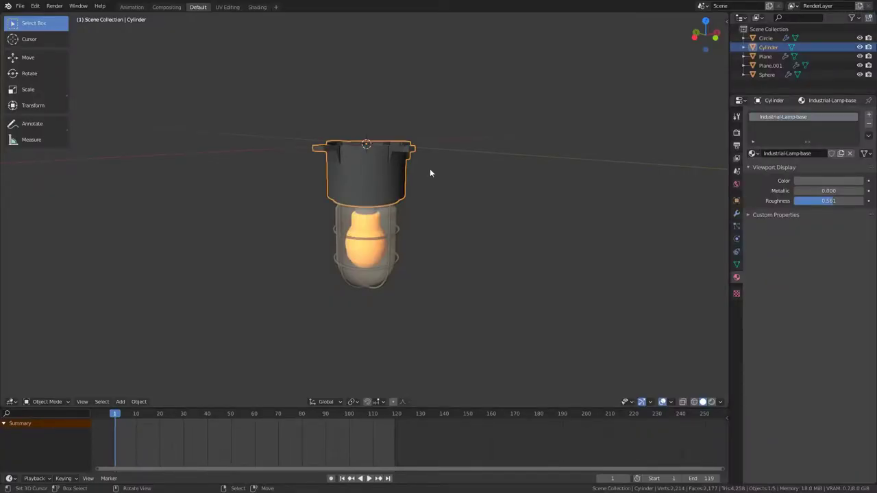
Rename the Cylinder object, the lamp's base, to Industrial-Lamp_base
double_click(766, 47)
text(Industrial-Lamp)
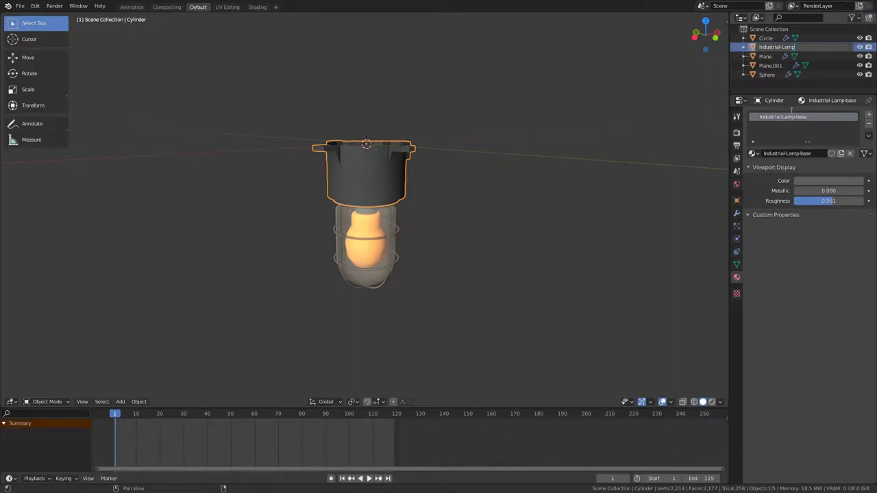
text(_base)
key(Return)
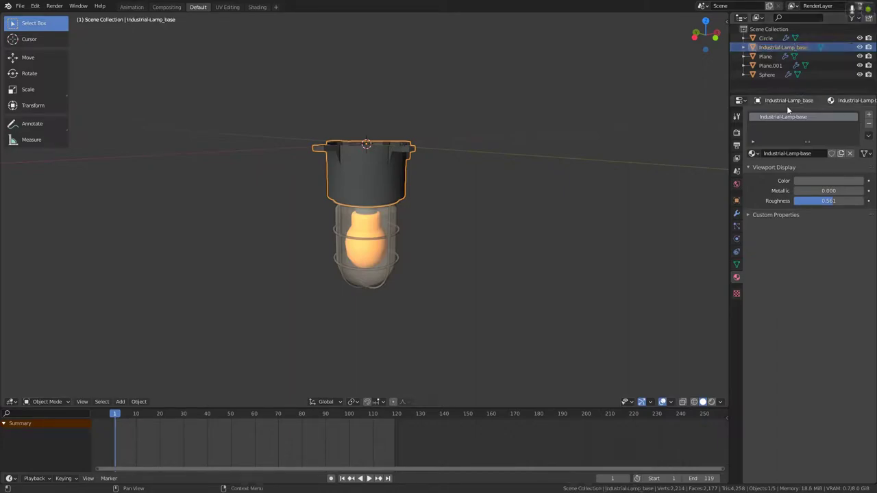
Rename the Circle object, the wire cage around the glass, to Industrial-Lamp_cage
click(769, 42)
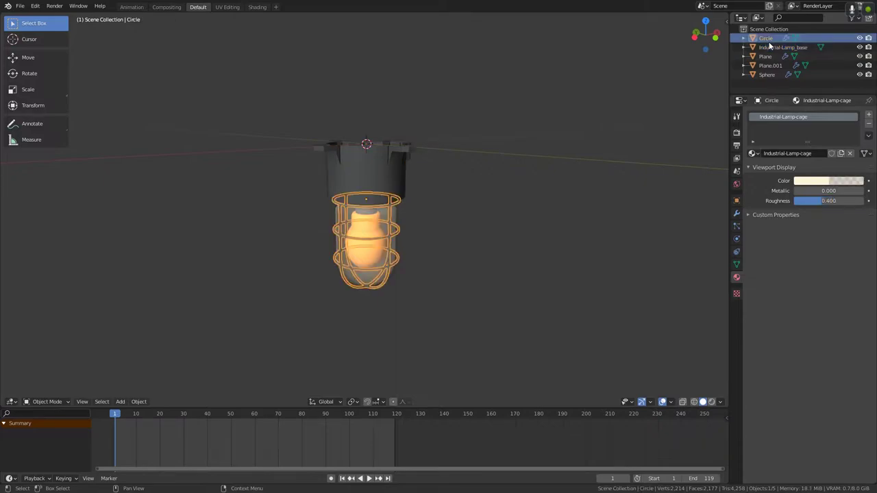
double_click(769, 42)
text(Industrial-Lamp)
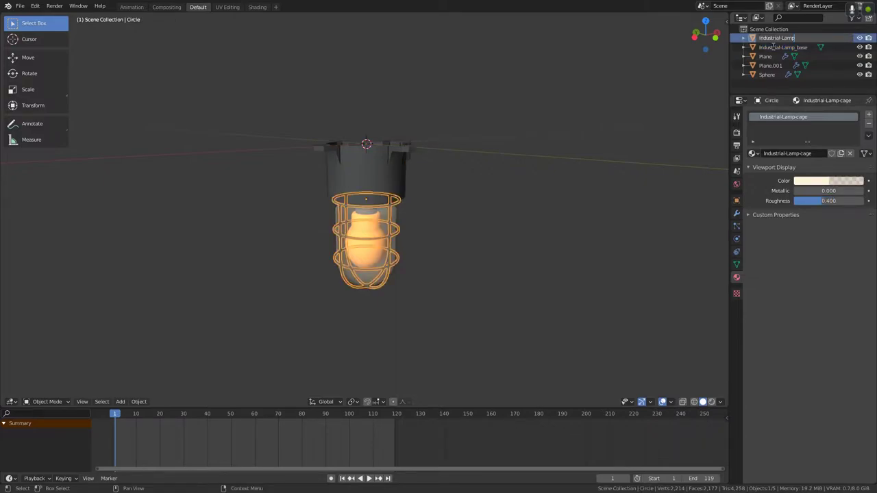
text(_cage)
key(Return)
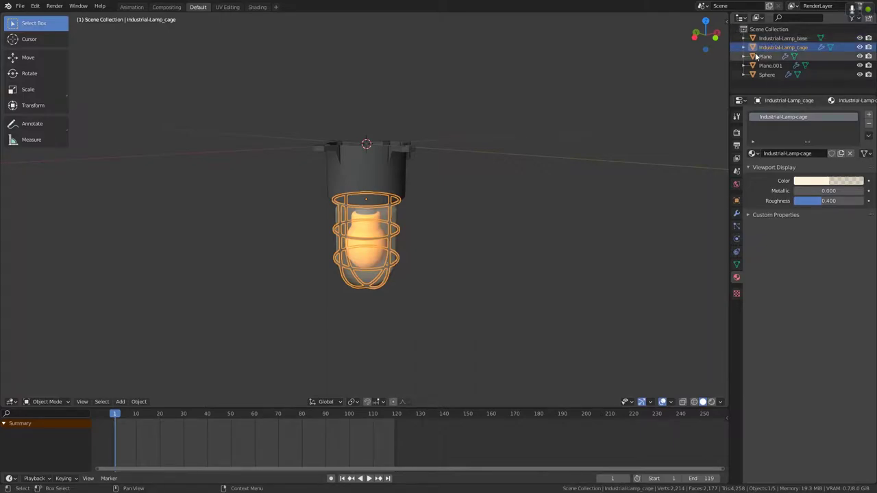
Rename the Plane object, the glowing bulb, to Industrial-Lamp_lamp
double_click(764, 57)
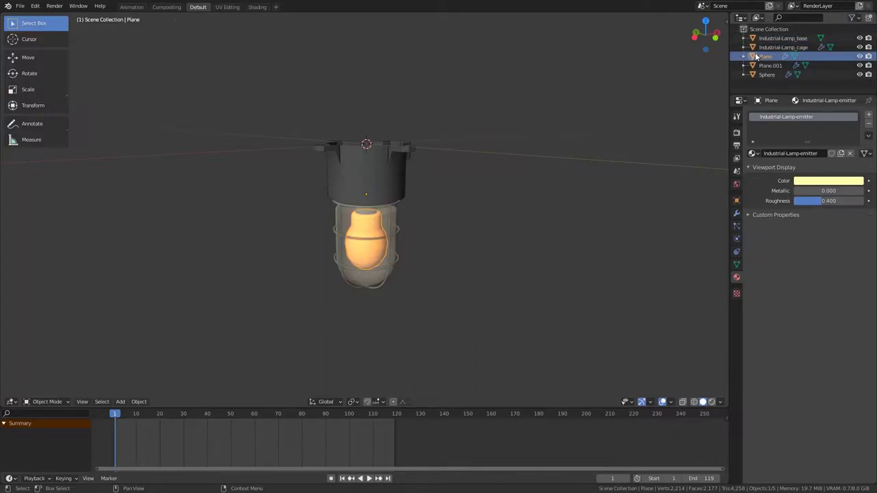
text(Industrial-Lamp)
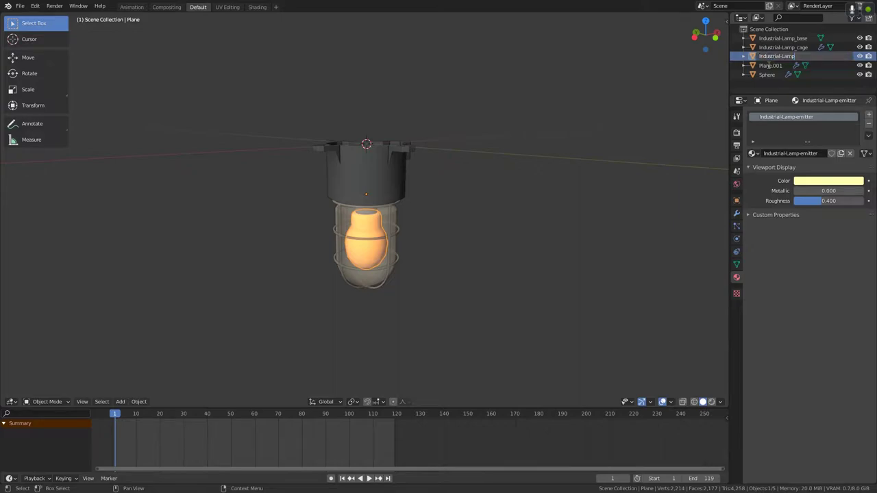
text(_lamp)
key(Return)
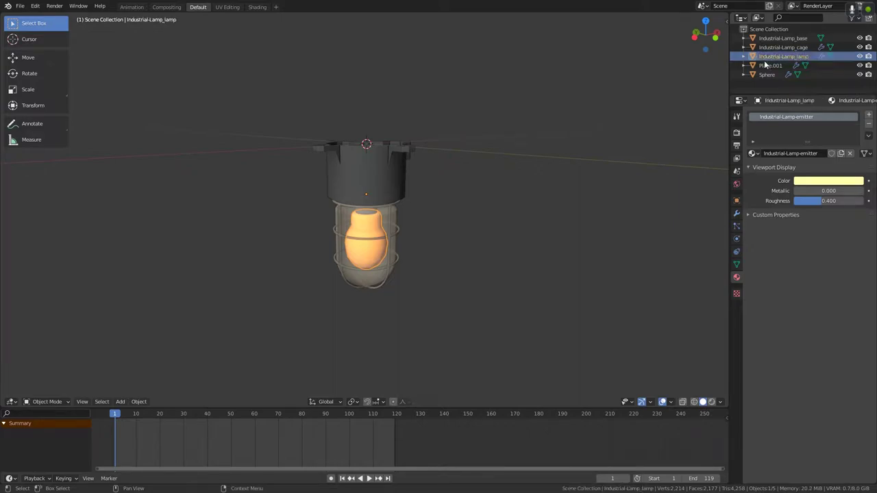
Rename the Plane.001 object, the bulb's metal socket piece, to Industrial-Lamp_connector
double_click(768, 65)
text(Industrial-Lamp)
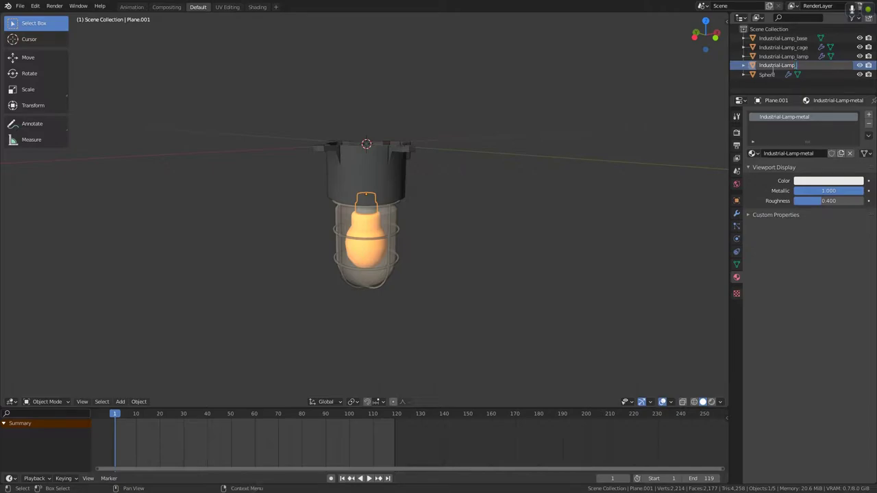
text(_connector)
key(Return)
Rename the Sphere object, the transparent lamp cover, to Industrial-Lamp_glass
double_click(769, 74)
text(Industrial-Lamp)
text(_glas)
text(s)
key(Return)
Hide the bulb and its connector so only the base, cage and glass remain in the viewport
scroll(364, 268, up, 5)
click(363, 268)
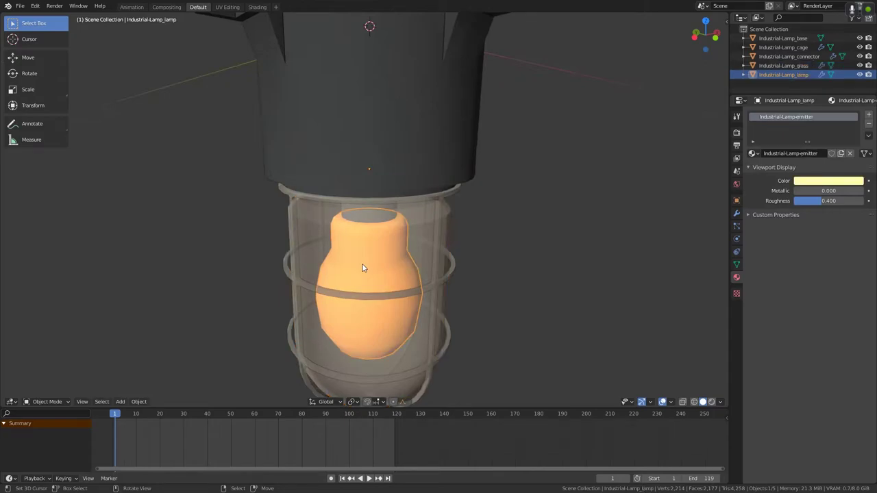
key(h)
click(375, 215)
click(374, 215)
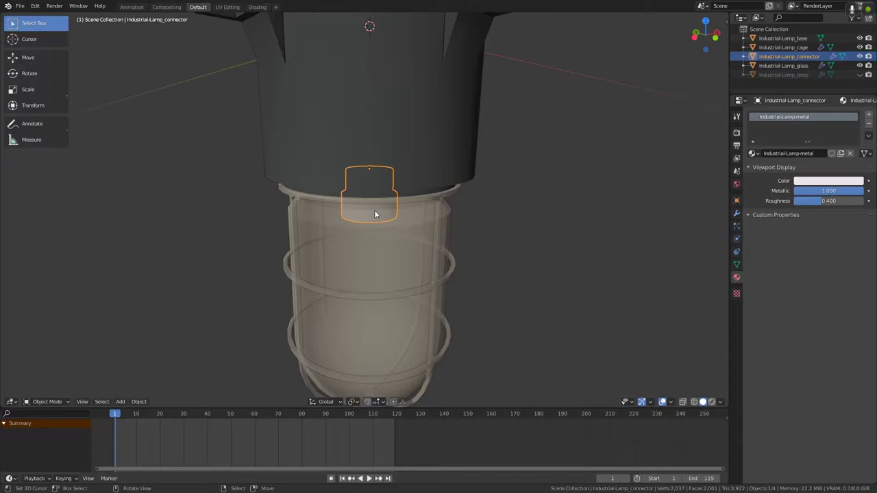
scroll(374, 212, down, 3)
Select the base, cage and glass with the base as active object, and start a Wavefront OBJ export
key(a)
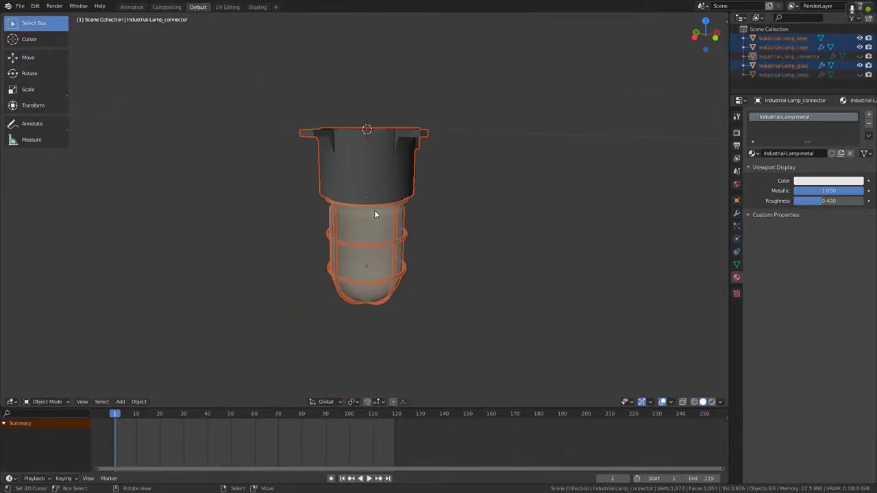
shift+click(325, 176)
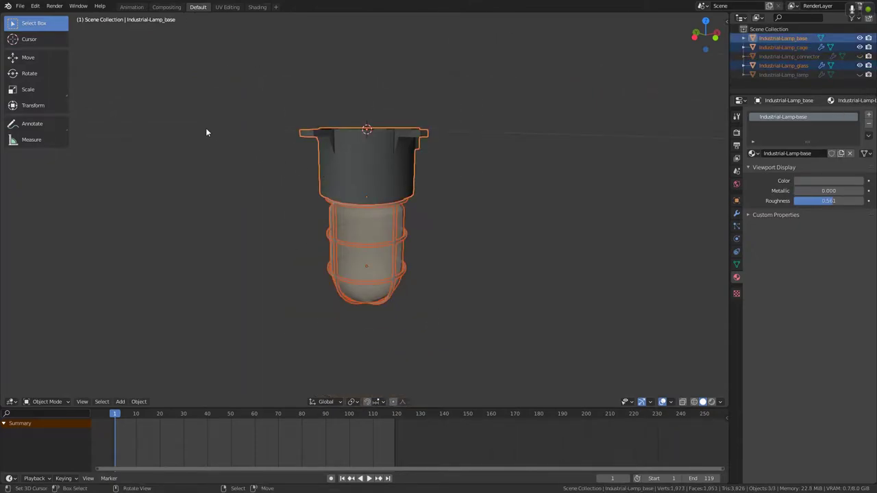
click(22, 8)
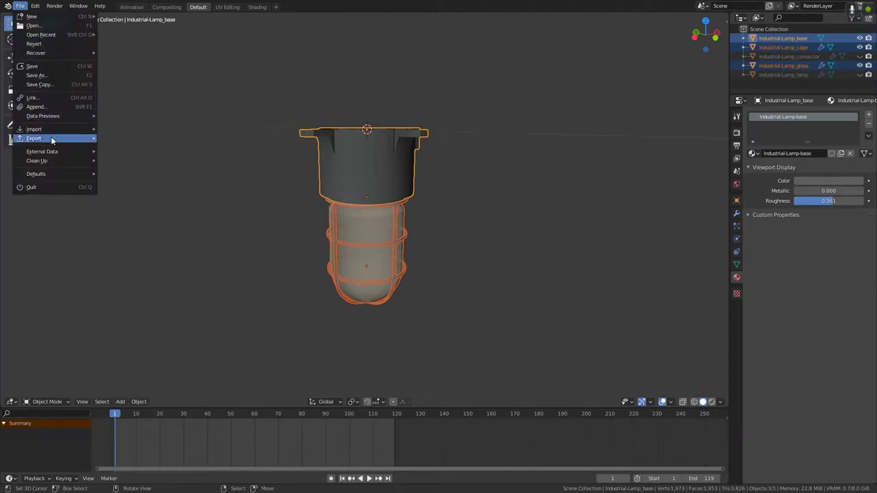
mouse_move(51, 139)
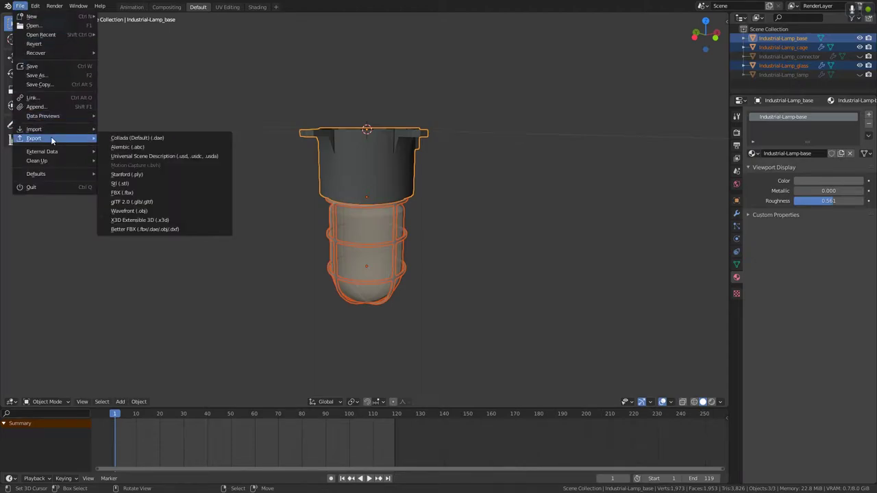
click(157, 211)
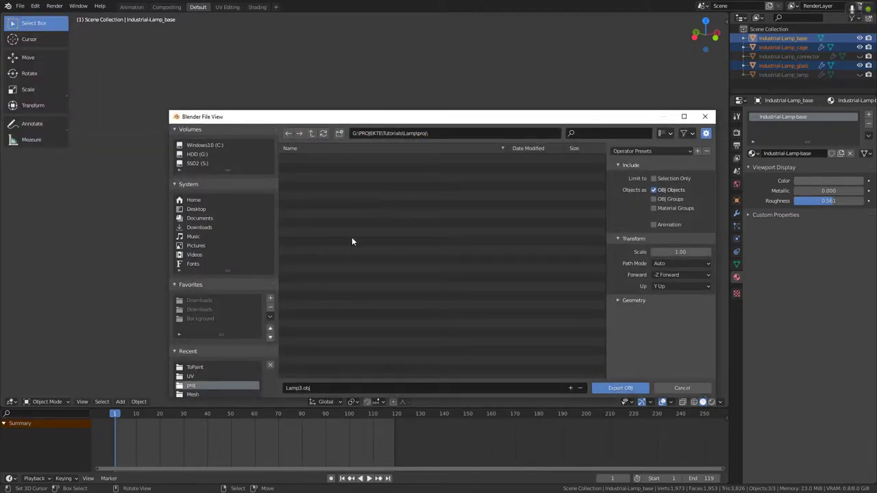
Export the selected objects only as Industrial-Lamp.obj in the proj folder, with modifiers applied and UVs and materials included
click(326, 388)
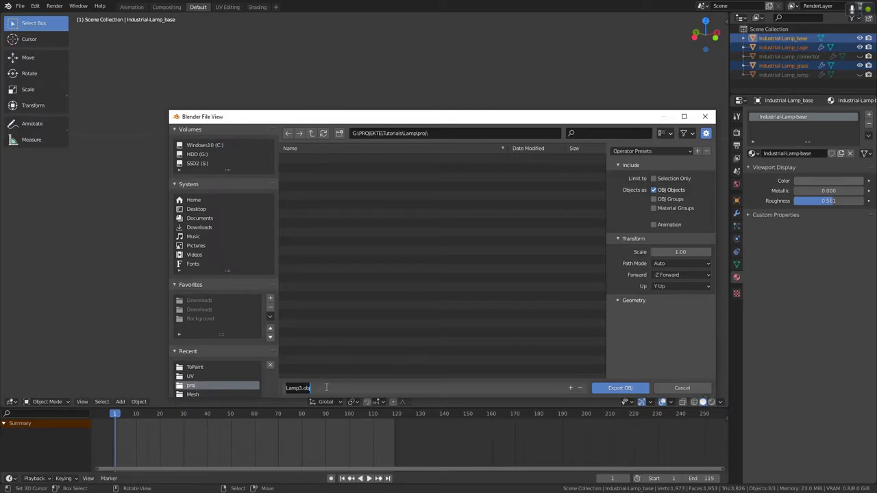
text(Industrial-Lamp)
click(654, 178)
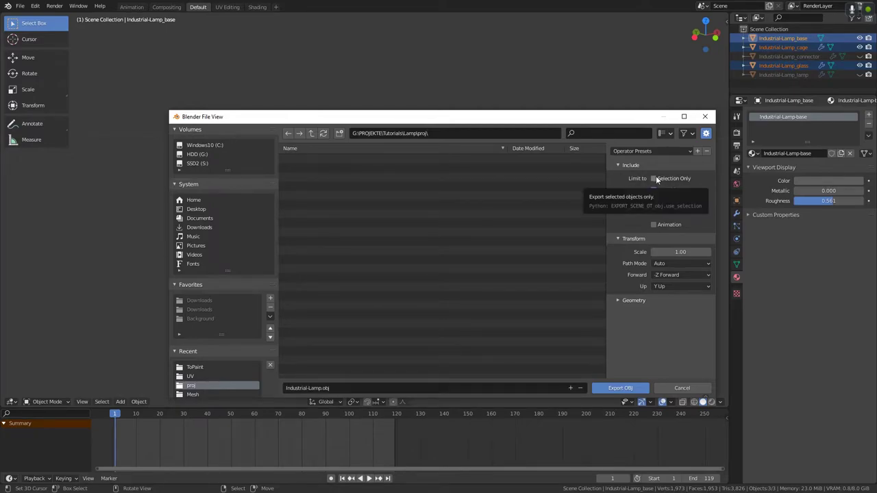
click(654, 178)
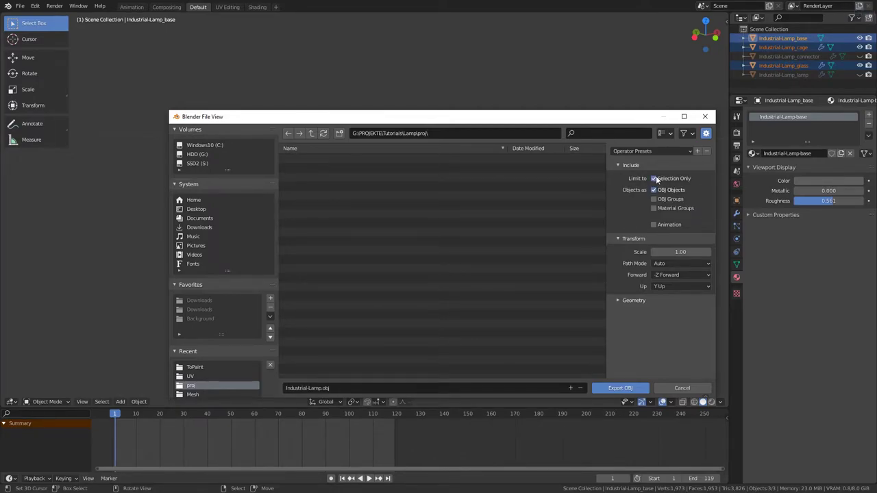
click(624, 302)
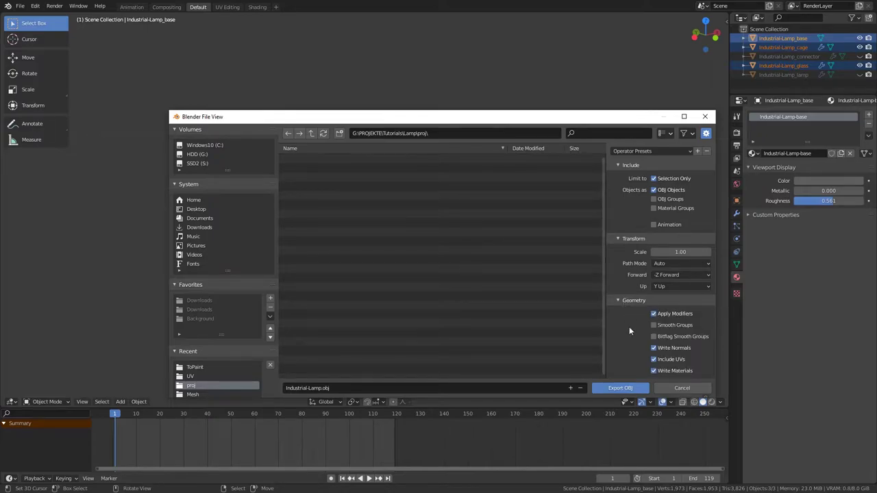
click(629, 388)
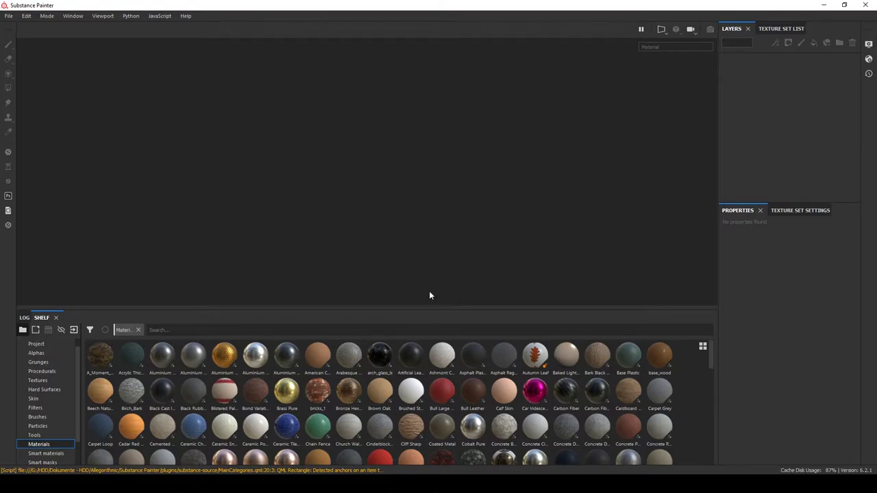
Switch to Substance Painter and create a new project from the Industrial-Lamp.obj mesh with the UV Tile workflow
click(9, 15)
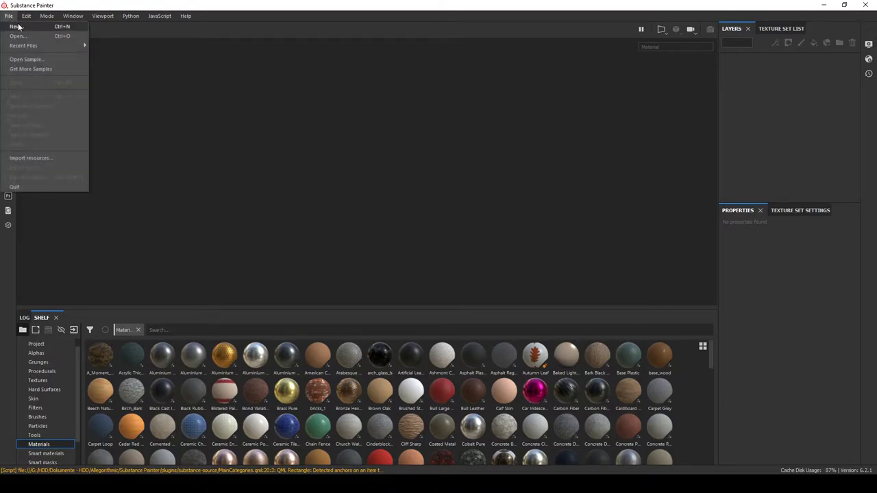
click(15, 28)
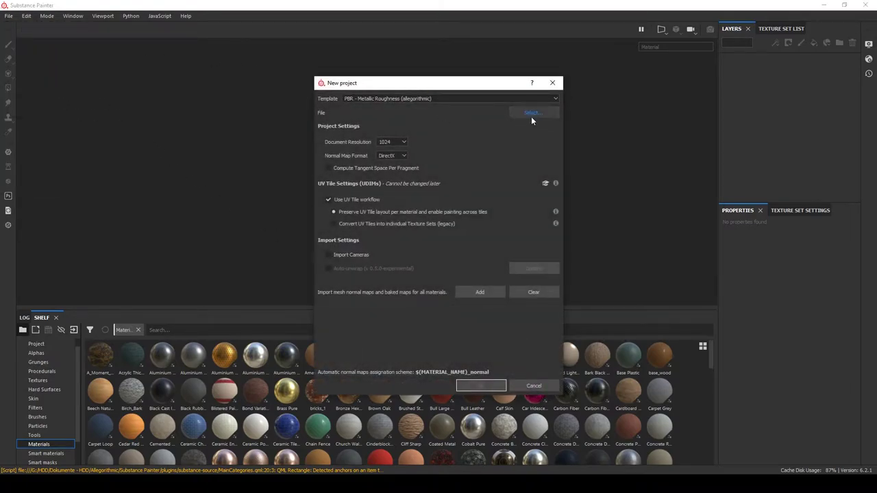
click(531, 114)
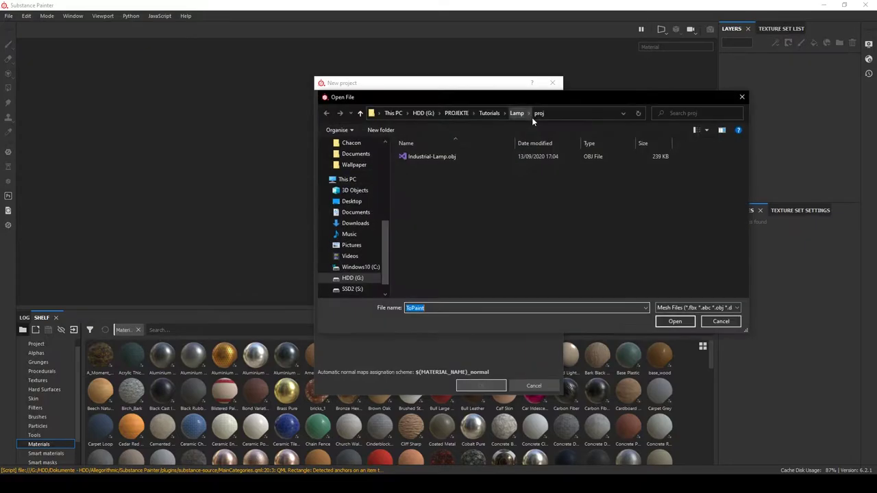
double_click(446, 157)
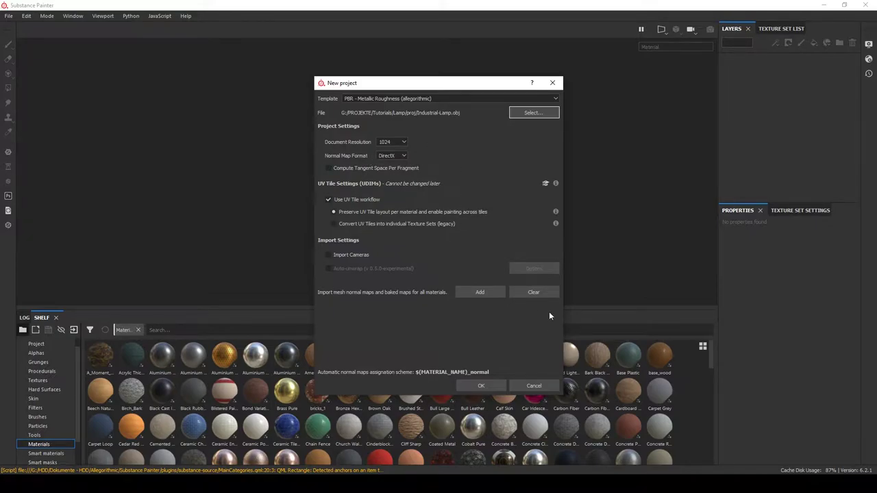
click(485, 385)
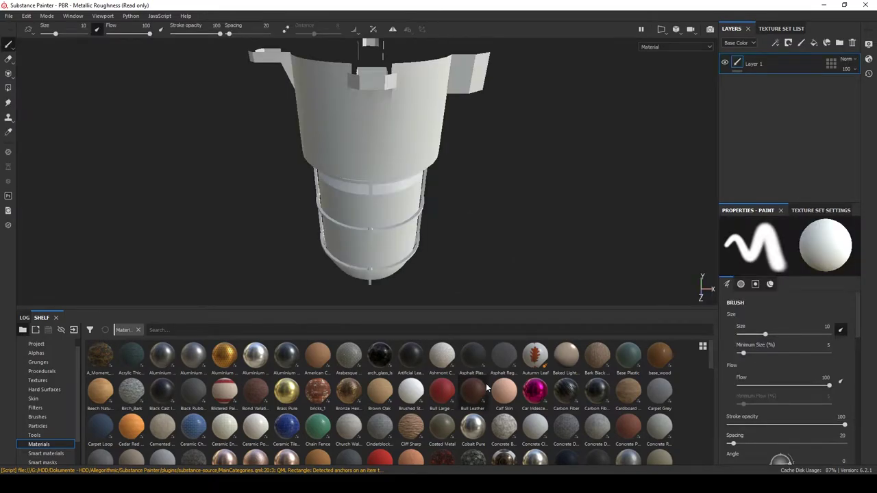
Show the texture set list and apply the Plastic Tool Worn smart material to the lamp's base
scroll(463, 220, down, 4)
alt+drag(463, 220, 486, 194)
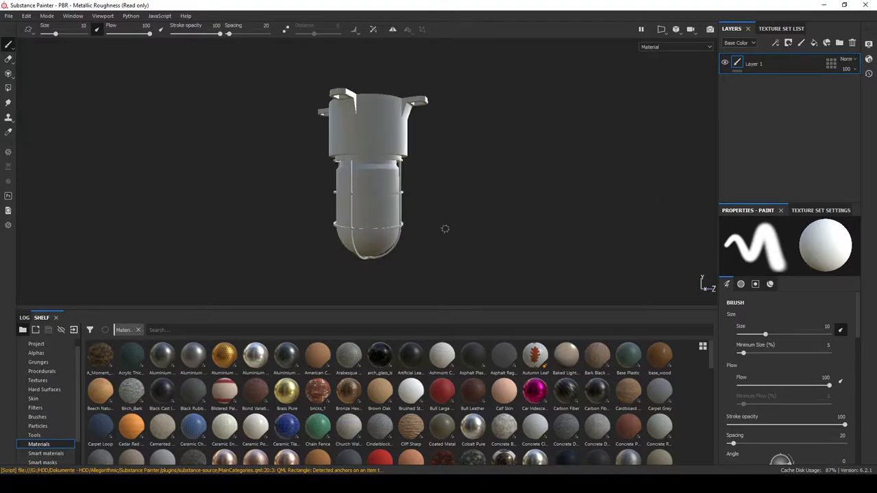
alt+drag(448, 231, 380, 180)
mouse_move(520, 230)
alt+mouse_down()
mouse_move(489, 119)
mouse_move(559, 131)
mouse_move(487, 134)
alt+mouse_up()
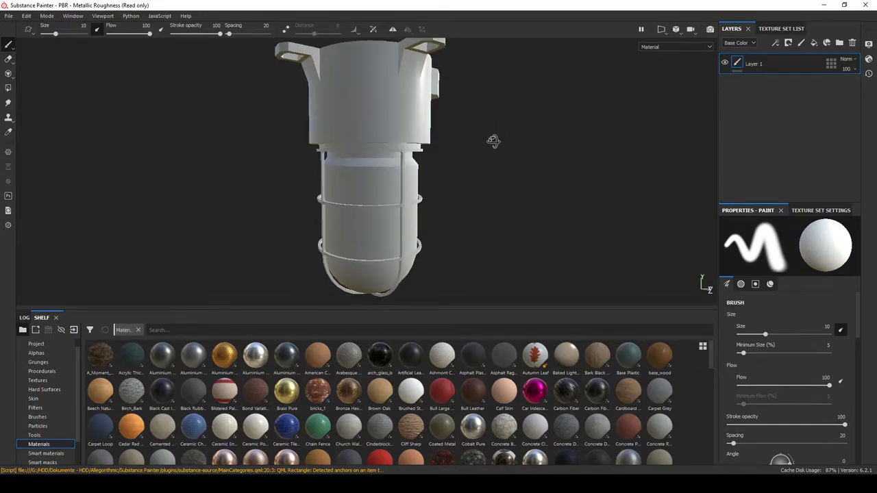
click(780, 31)
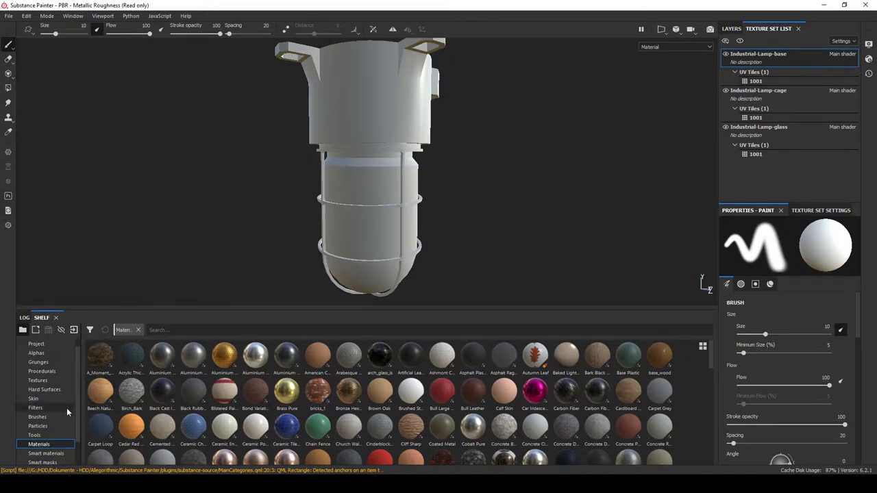
click(50, 455)
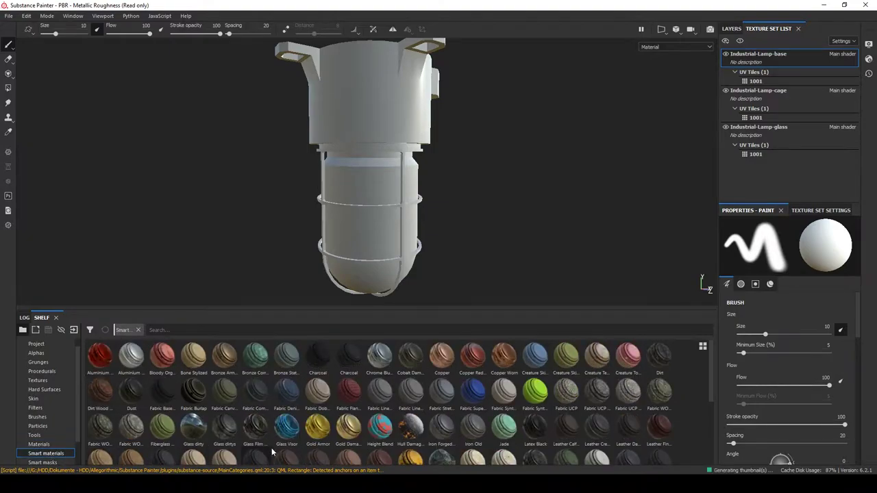
scroll(548, 411, down, 5)
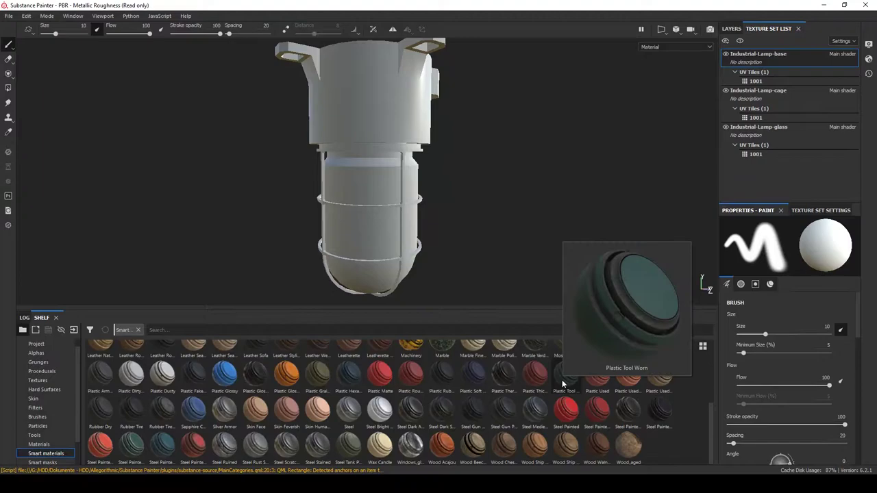
drag(563, 383, 418, 124)
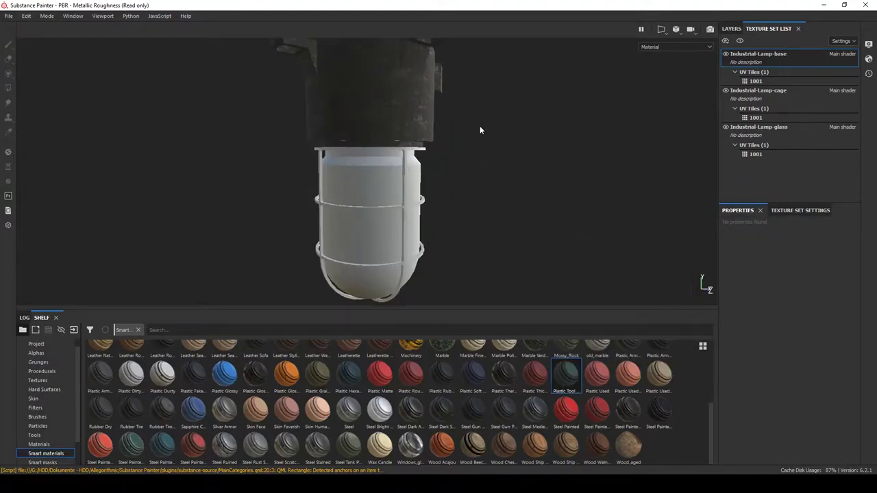
Inspect the material on the lamp's base and open the mesh map baking options
middle_drag(480, 120, 483, 219)
scroll(474, 203, up, 2)
alt+middle_drag(492, 174, 470, 209)
scroll(492, 210, down, 1)
alt+drag(492, 210, 461, 234)
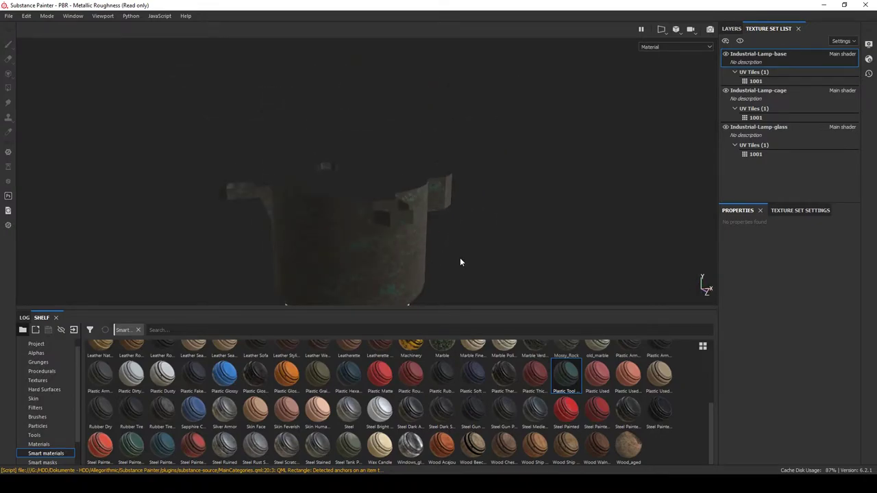
middle_drag(461, 260, 490, 153)
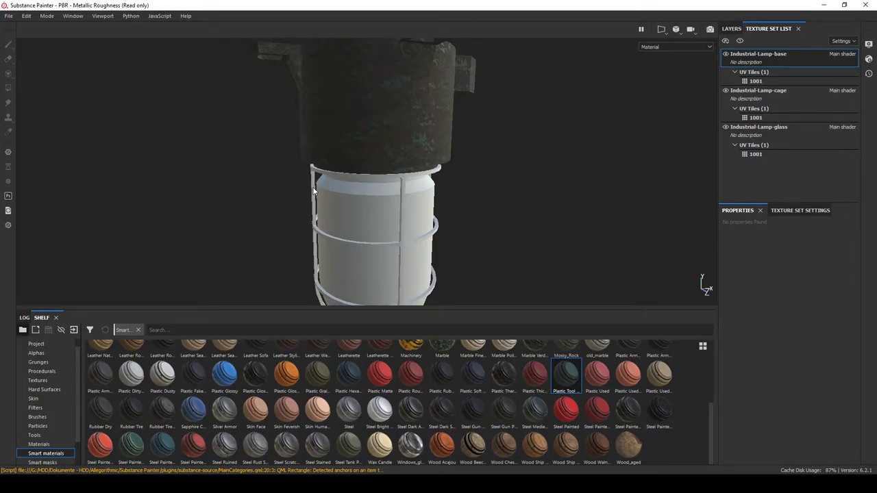
click(779, 211)
scroll(817, 351, down, 3)
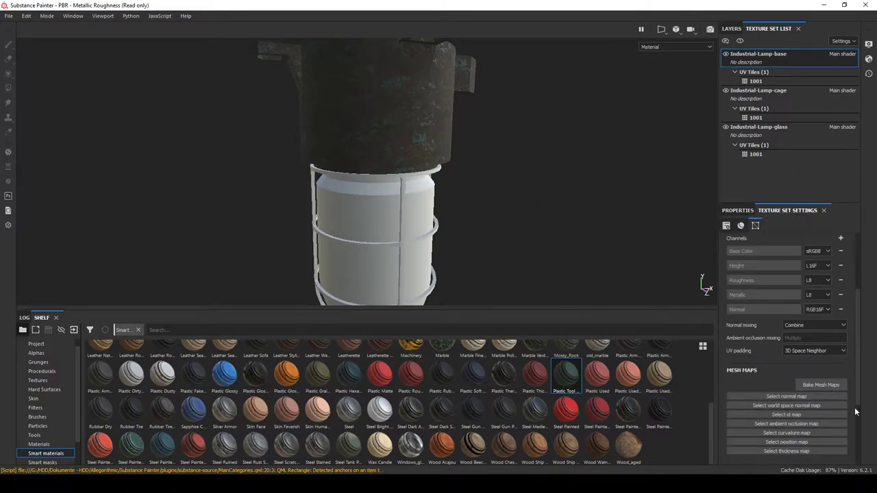
click(822, 385)
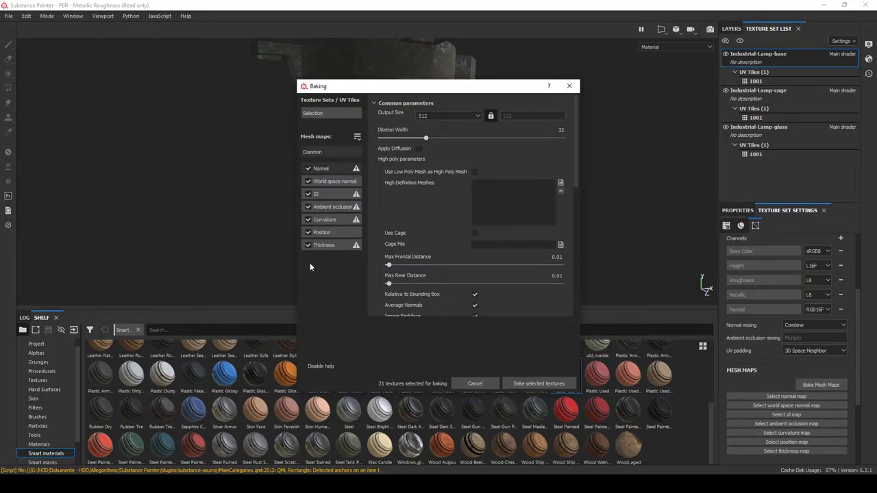
Limit the bake to ambient occlusion and curvature by excluding the thickness, position, ID, world space normal and normal maps
mouse_move(313, 245)
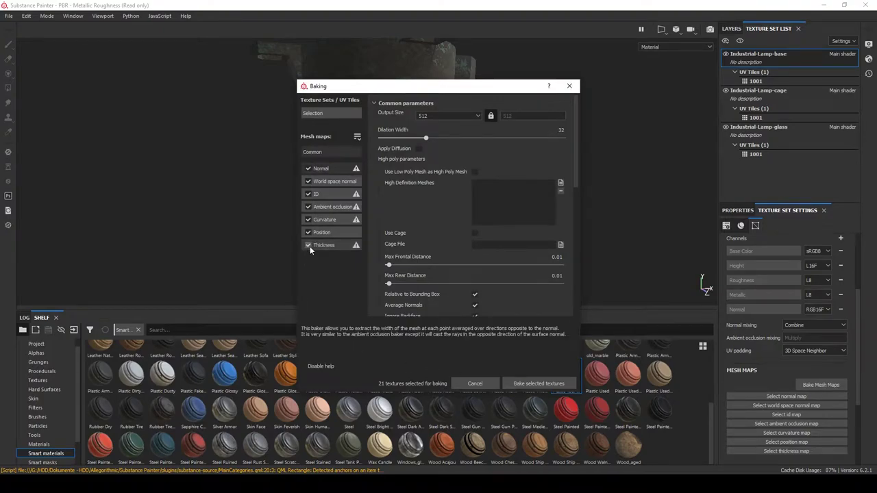
click(309, 245)
click(309, 232)
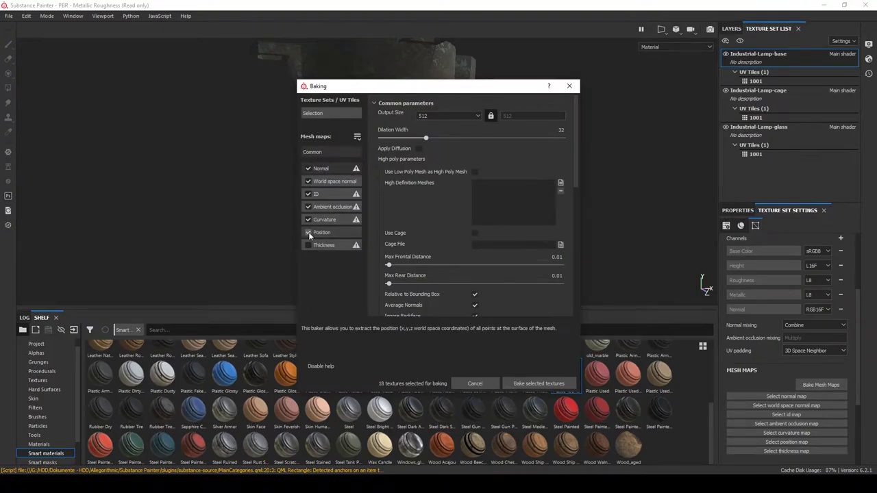
click(308, 194)
click(308, 181)
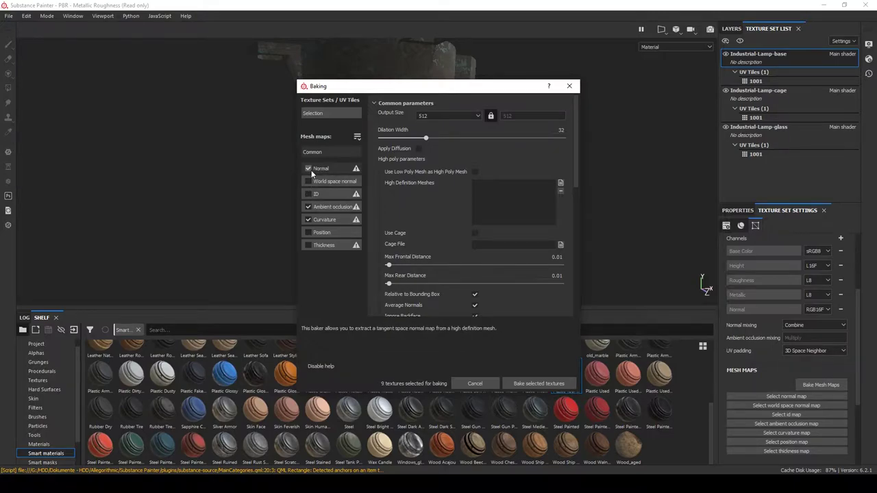
Load the lamp mesh from the proj folder as the high definition mesh and bake the selected maps
click(561, 185)
double_click(440, 159)
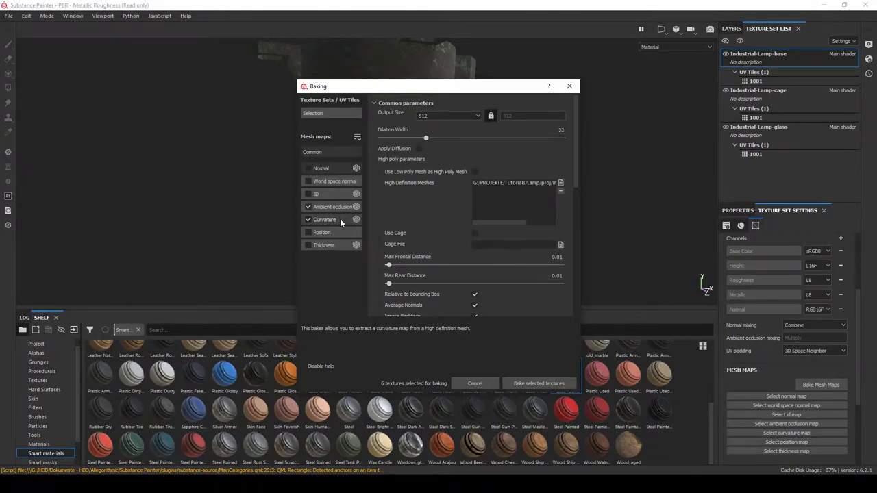
click(544, 383)
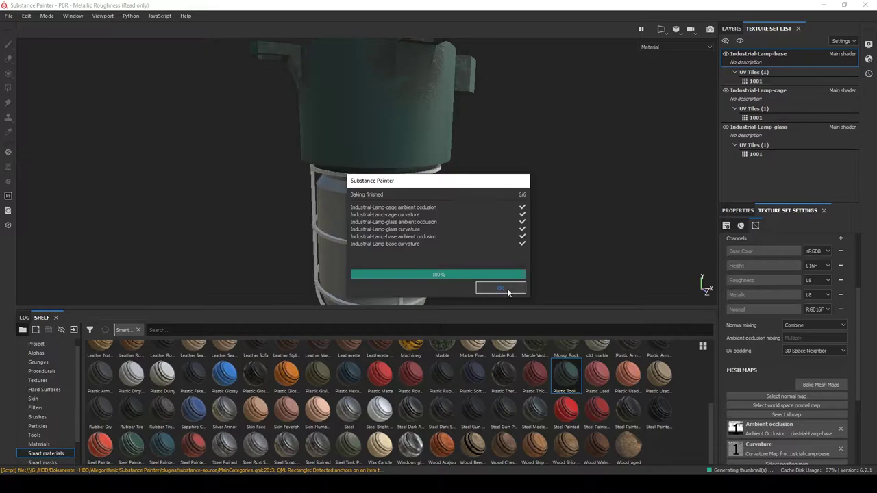
click(508, 290)
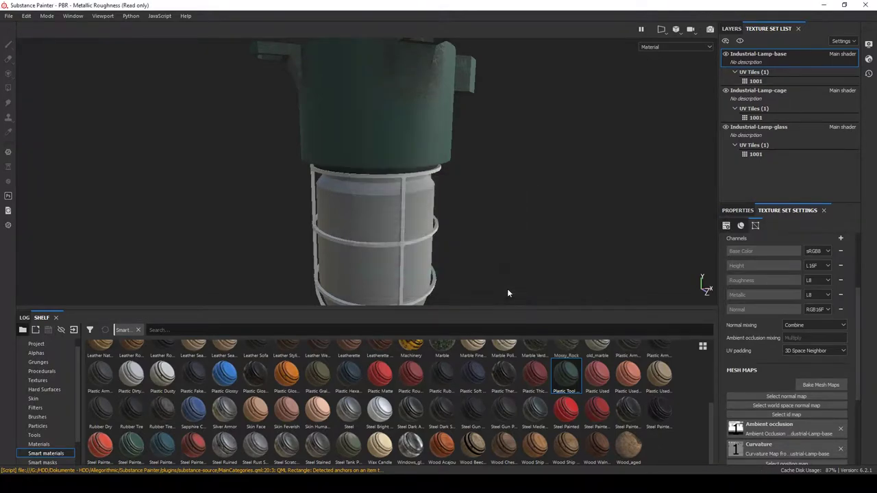
Examine the baked ambient occlusion map on the base, cage and glass, and return the display to Material
alt+drag(432, 211, 374, 146)
alt+middle_drag(374, 147, 352, 193)
scroll(352, 193, up, 2)
alt+drag(351, 197, 466, 142)
click(691, 46)
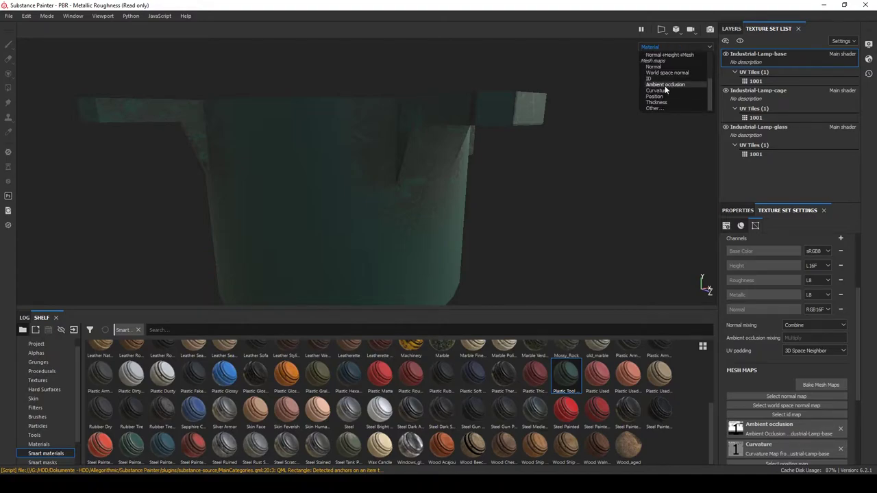
click(665, 85)
alt+drag(363, 160, 423, 177)
scroll(423, 177, down, 3)
alt+middle_drag(454, 225, 460, 110)
scroll(460, 110, down, 3)
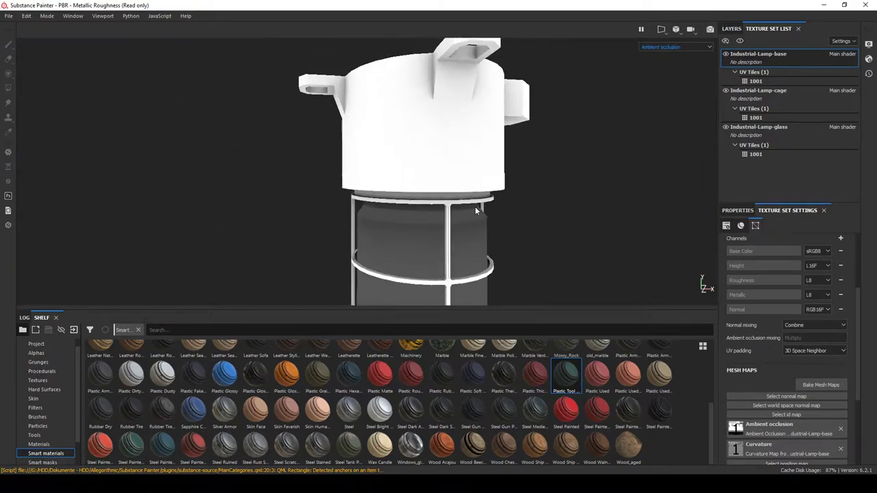
scroll(475, 209, up, 3)
alt+drag(475, 208, 518, 215)
scroll(518, 216, up, 1)
alt+middle_drag(448, 299, 444, 182)
scroll(442, 183, down, 3)
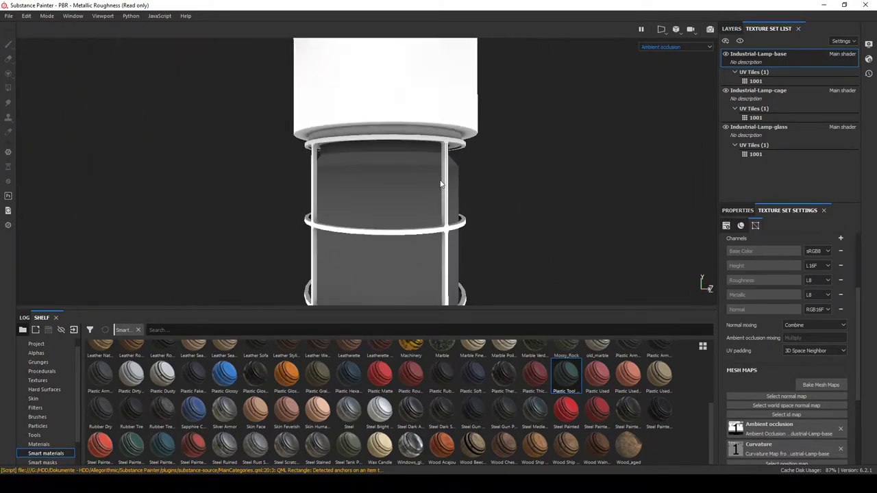
click(675, 46)
click(664, 57)
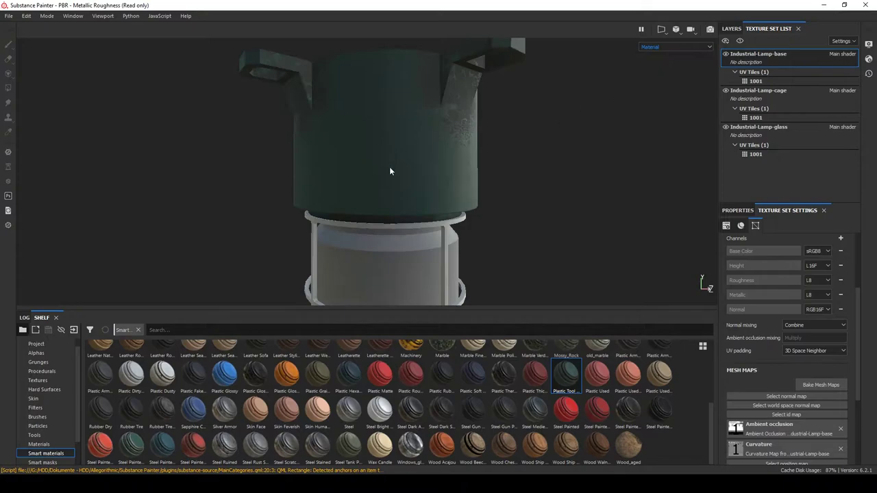
Apply the dark red Steel Painted smart material to the lamp's cage and check it from several angles
alt+drag(389, 171, 549, 257)
mouse_move(597, 411)
mouse_down()
mouse_move(480, 274)
mouse_move(438, 206)
mouse_move(493, 217)
mouse_move(342, 215)
mouse_move(554, 267)
mouse_up()
alt+middle_drag(553, 267, 471, 144)
scroll(471, 144, up, 3)
alt+middle_drag(446, 115, 410, 192)
scroll(410, 192, down, 4)
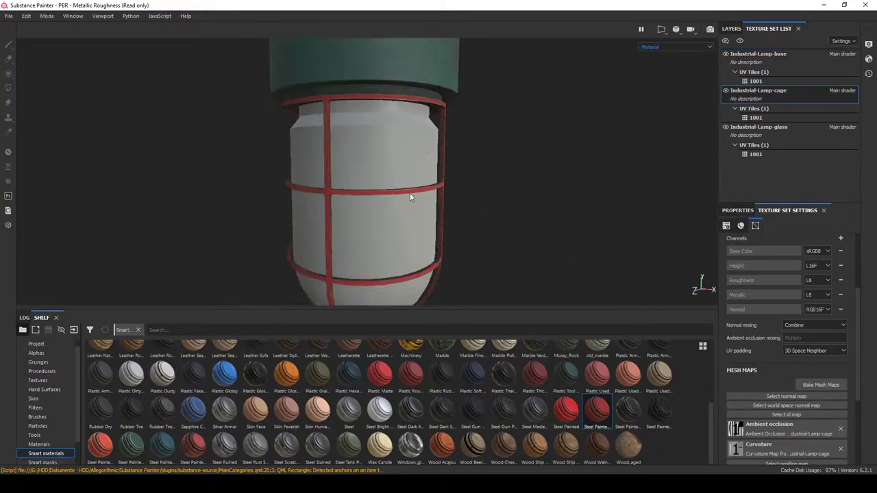
alt+drag(367, 182, 499, 176)
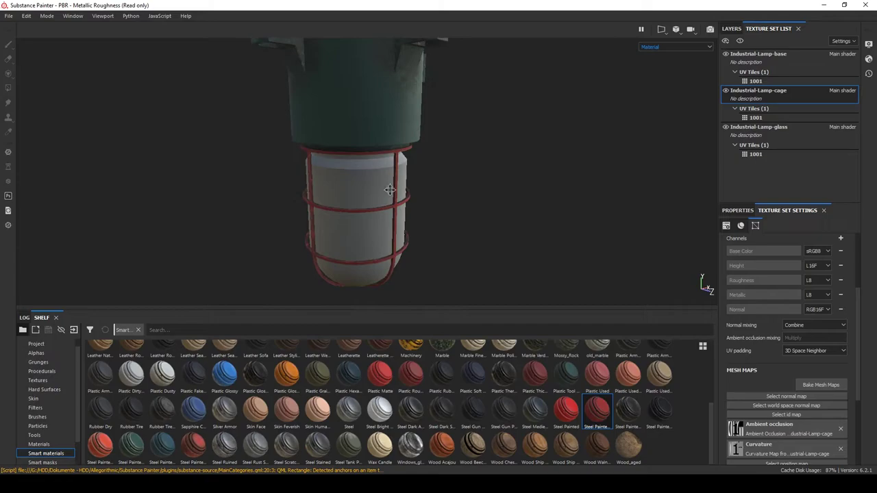
alt+middle_drag(390, 189, 435, 163)
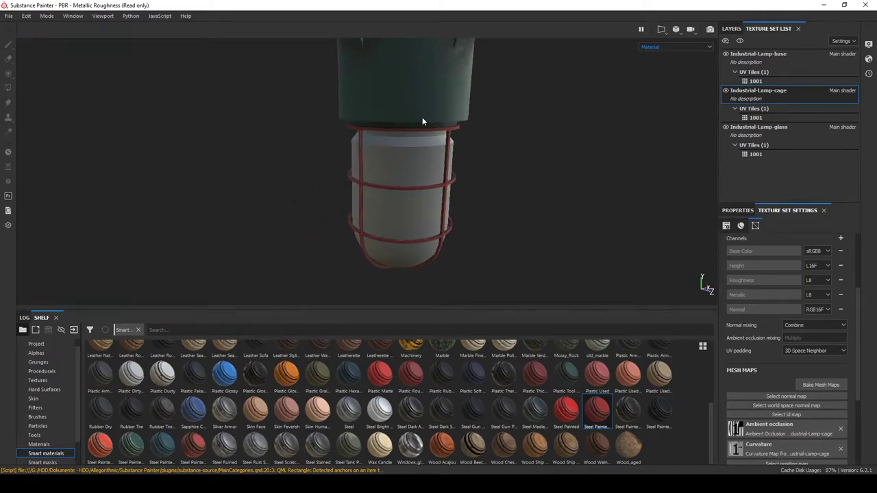
scroll(453, 147, down, 3)
alt+drag(470, 169, 387, 168)
scroll(387, 165, up, 2)
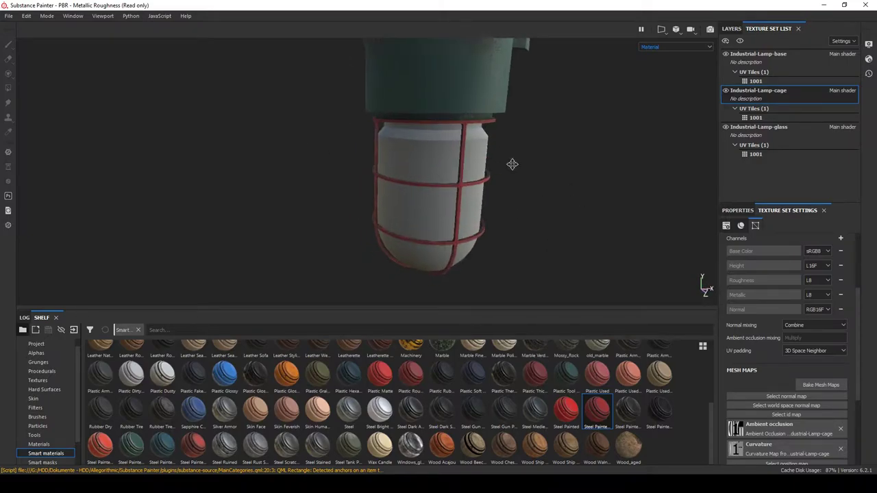
Replace the default Layer 1 of the Industrial-Lamp-glass texture set with a new fill layer
click(776, 128)
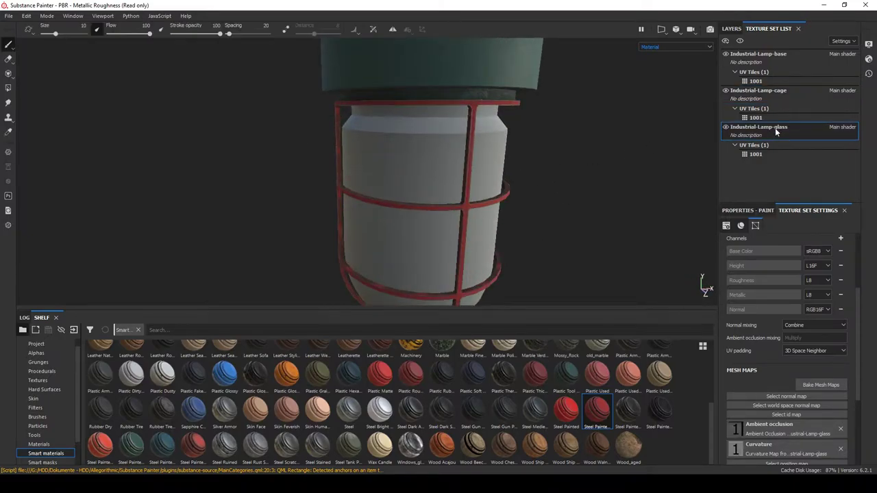
click(730, 29)
scroll(560, 199, down, 1)
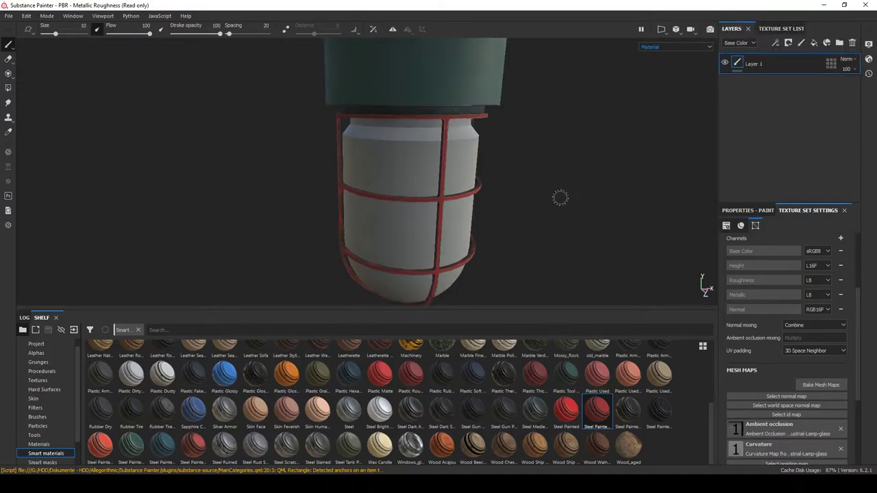
scroll(560, 198, up, 3)
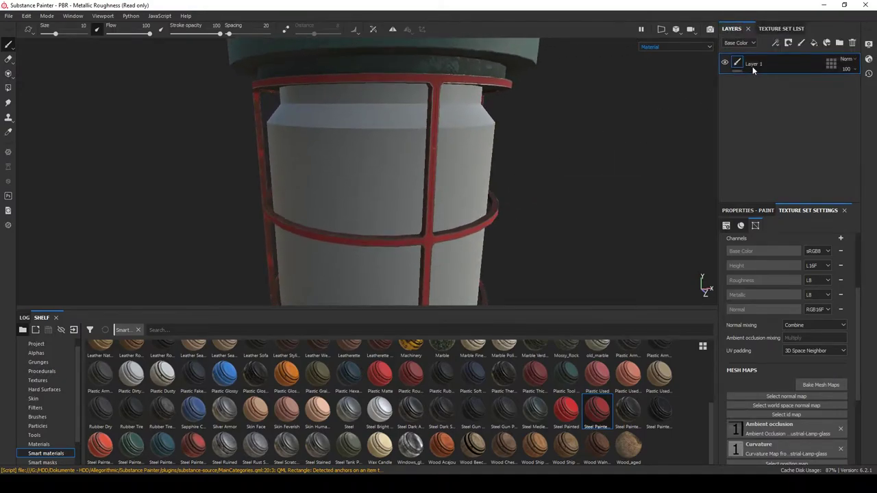
key(Delete)
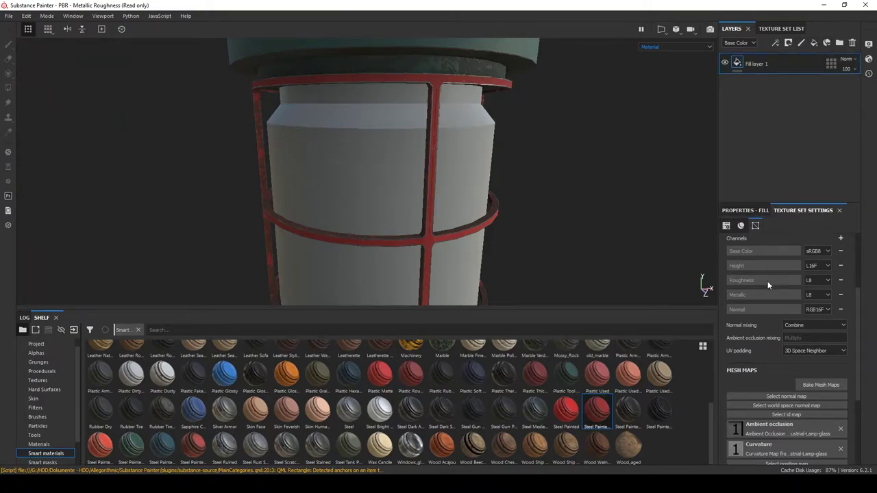
Add an Opacity channel to the glass texture set
scroll(775, 331, up, 3)
click(841, 321)
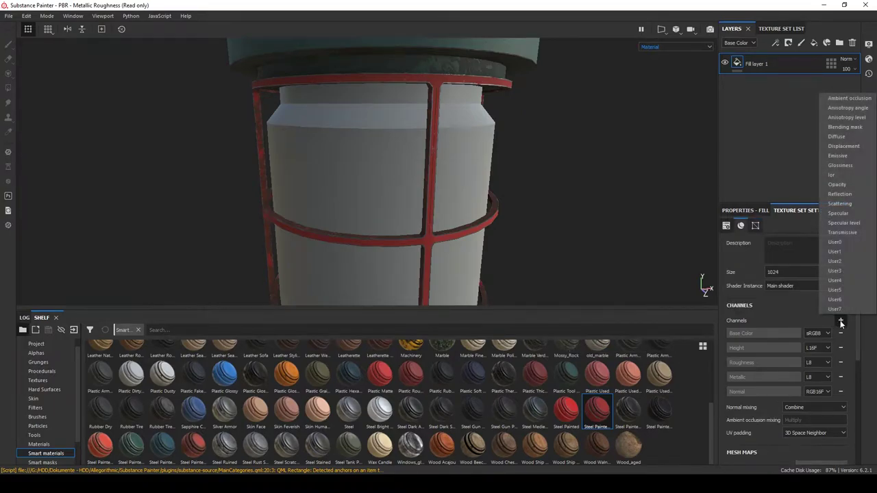
click(844, 184)
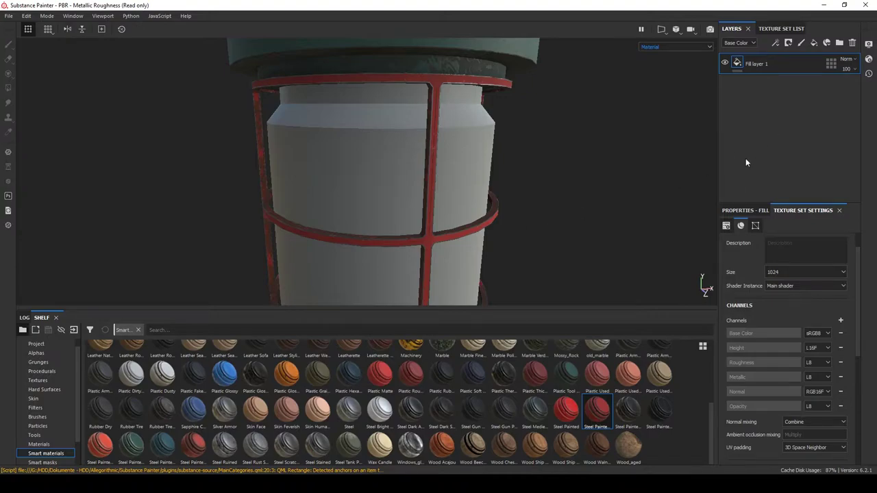
Enable opacity for the glass fill layer, try lower values and set it back to 1
click(762, 211)
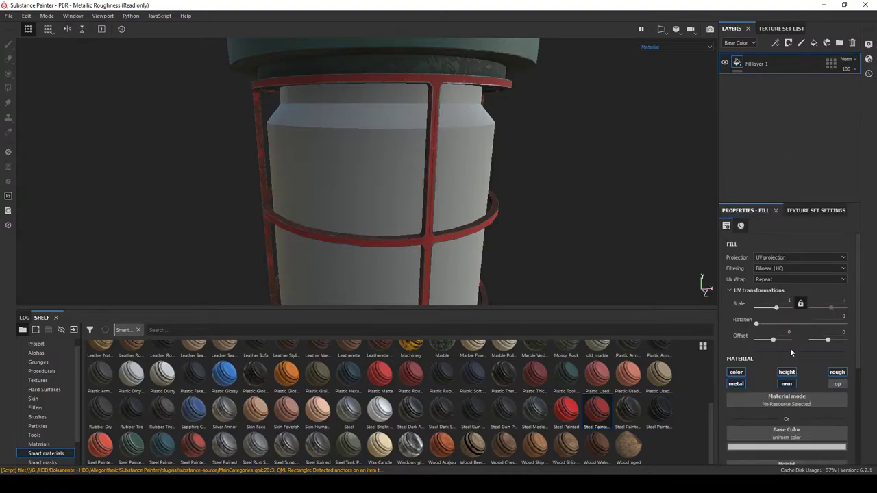
scroll(790, 348, down, 5)
scroll(842, 281, up, 1)
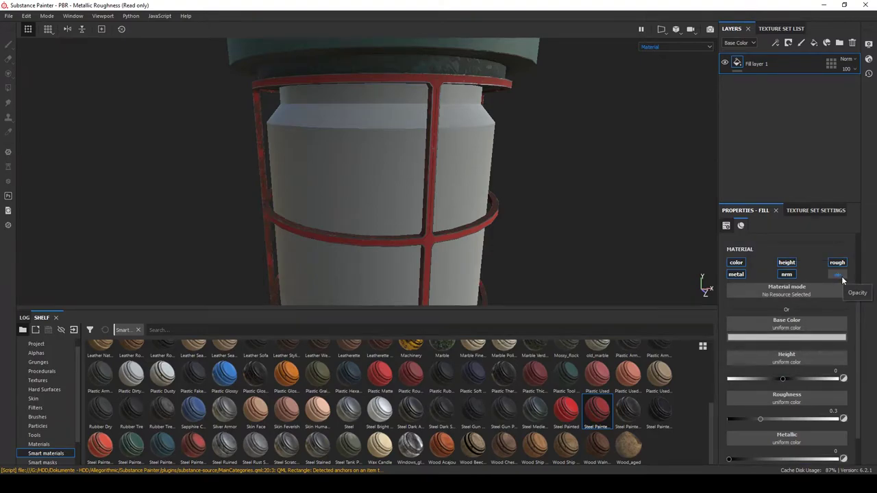
click(841, 277)
scroll(795, 312, down, 3)
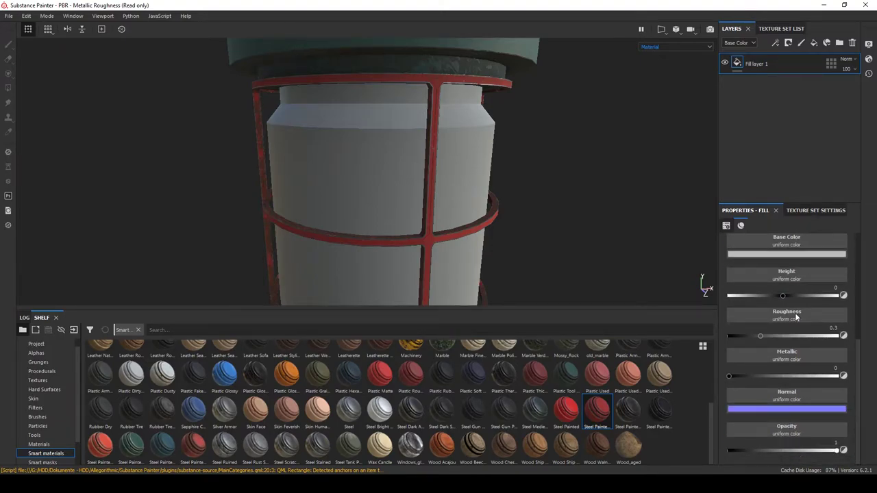
drag(838, 453, 826, 450)
drag(737, 451, 850, 461)
Show the shader settings and switch the Main shader to pbr-metal-rough-with-alpha-blending
click(113, 18)
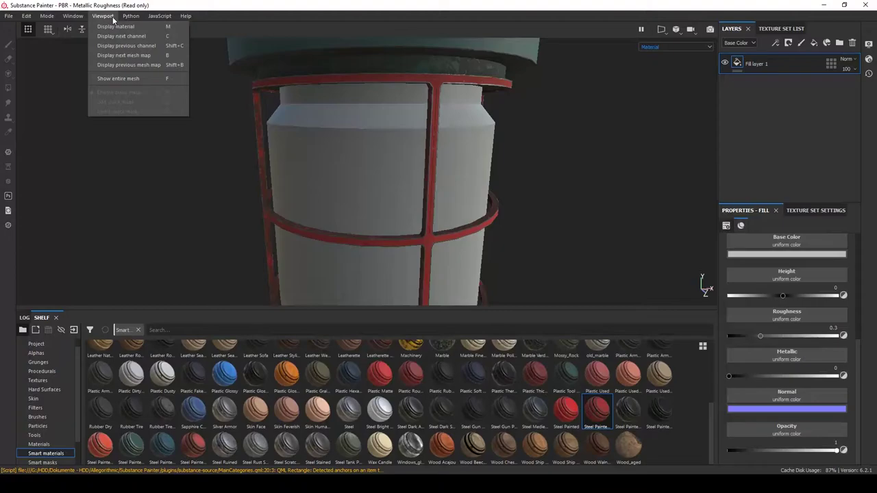
mouse_move(73, 16)
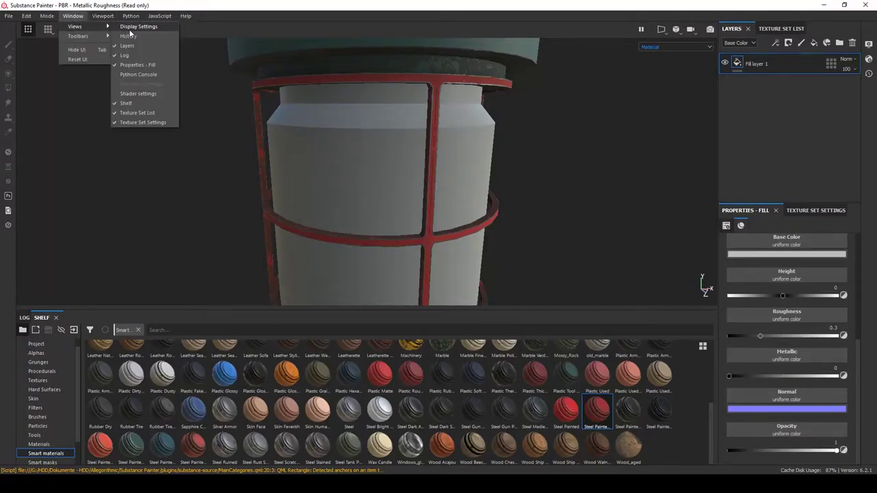
click(156, 94)
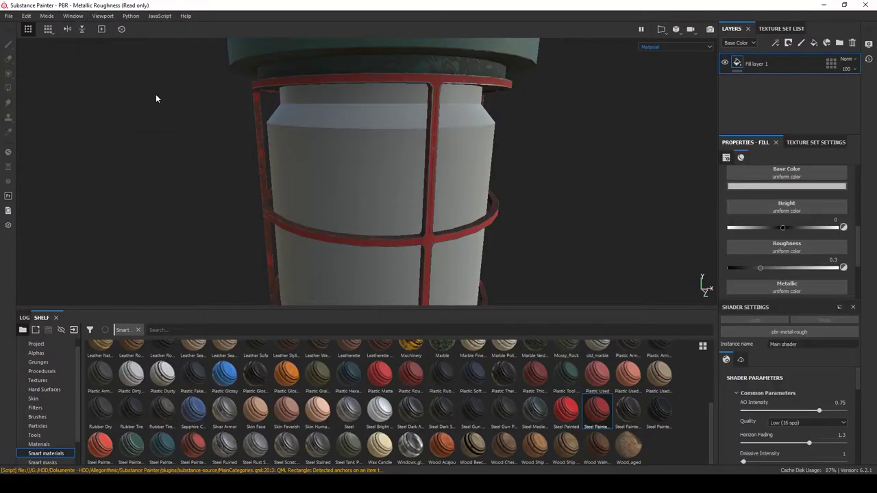
click(789, 333)
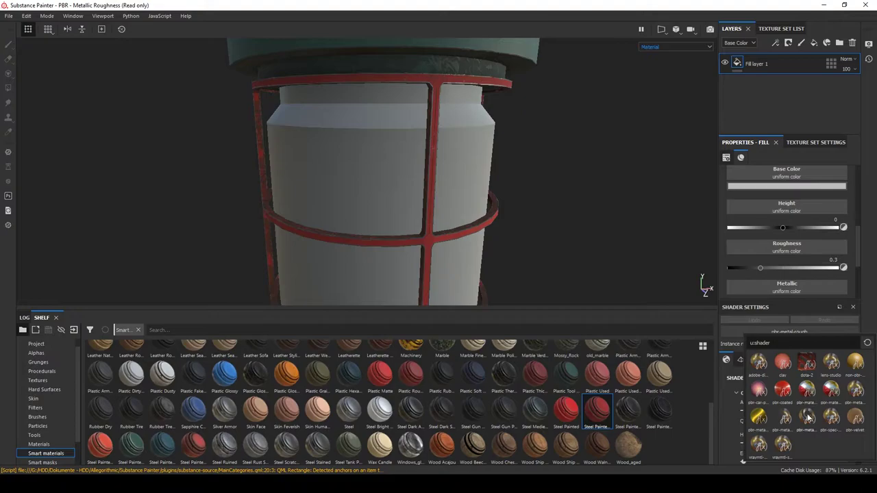
mouse_move(789, 427)
click(788, 423)
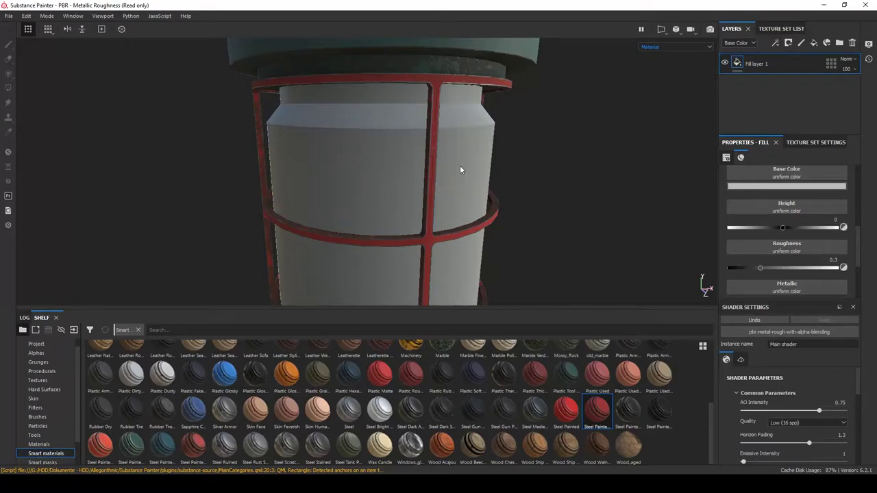
Lower the glass fill layer's opacity to about 0.08 and check the transparency around the lamp
scroll(460, 165, down, 2)
scroll(459, 166, up, 2)
scroll(461, 167, down, 3)
alt+drag(504, 199, 608, 157)
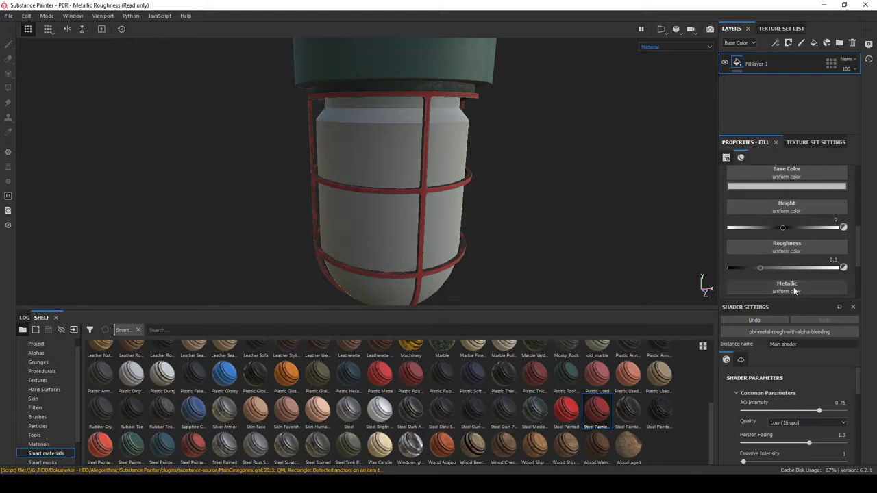
scroll(765, 274, down, 3)
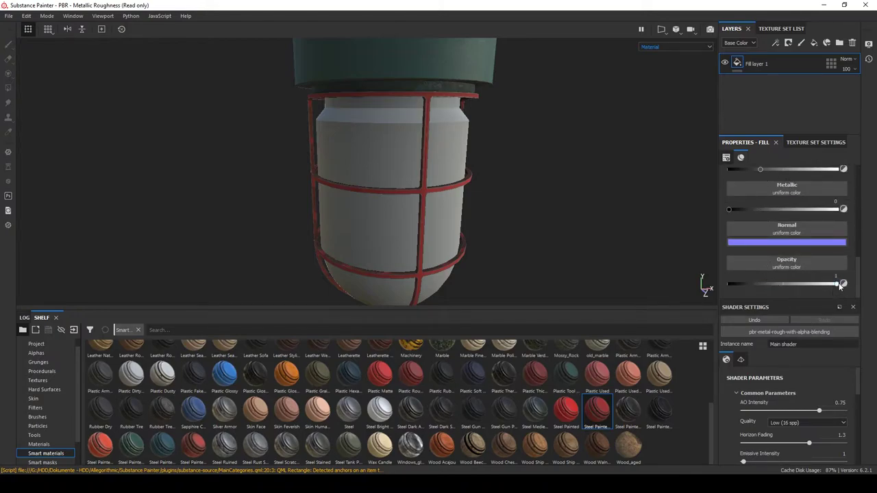
drag(841, 287, 735, 281)
alt+drag(336, 204, 399, 210)
scroll(400, 210, down, 2)
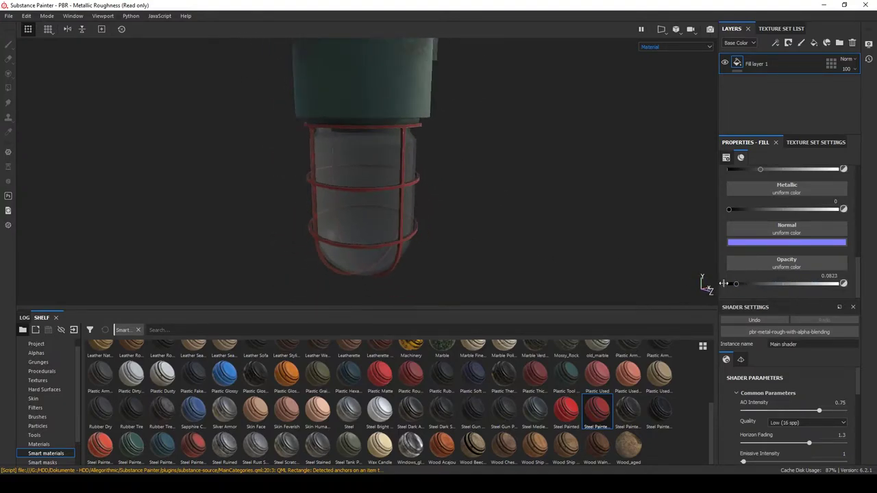
Fine-tune the glass fill layer's opacity to 0.0782 and close the shader settings
mouse_move(735, 284)
mouse_down()
mouse_move(742, 287)
mouse_move(736, 283)
mouse_up()
scroll(450, 192, down, 3)
alt+drag(450, 192, 400, 208)
scroll(400, 208, up, 3)
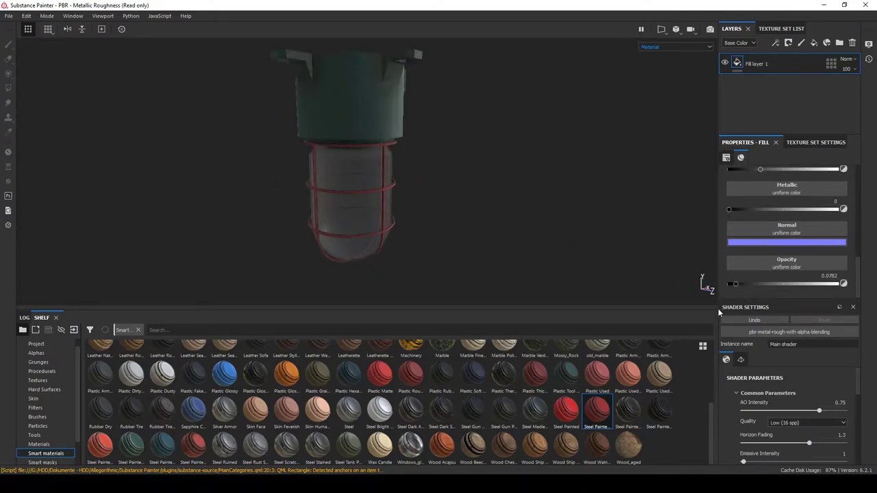
click(853, 307)
scroll(420, 206, down, 2)
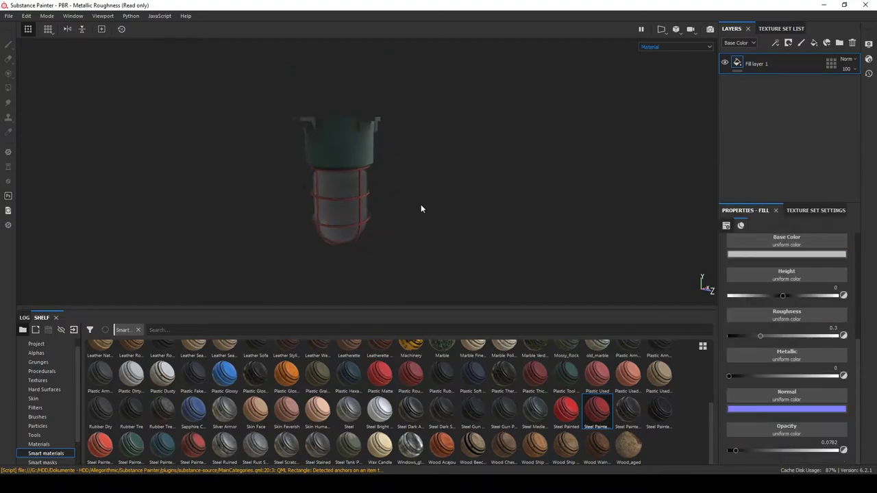
Tint the glass fill layer's base color pale yellow, about R 0.475, G 0.458, B 0.311
scroll(420, 206, up, 3)
scroll(420, 209, up, 2)
alt+drag(421, 209, 431, 227)
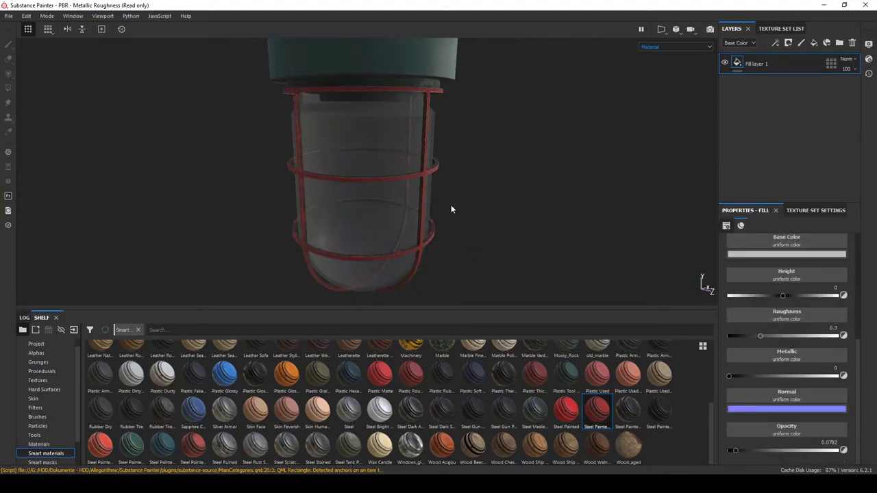
click(787, 255)
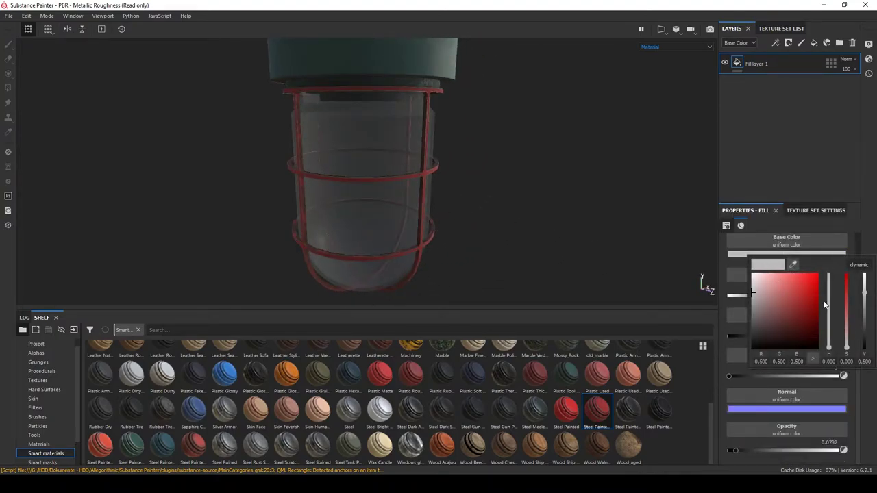
click(853, 267)
drag(829, 334, 850, 329)
click(762, 295)
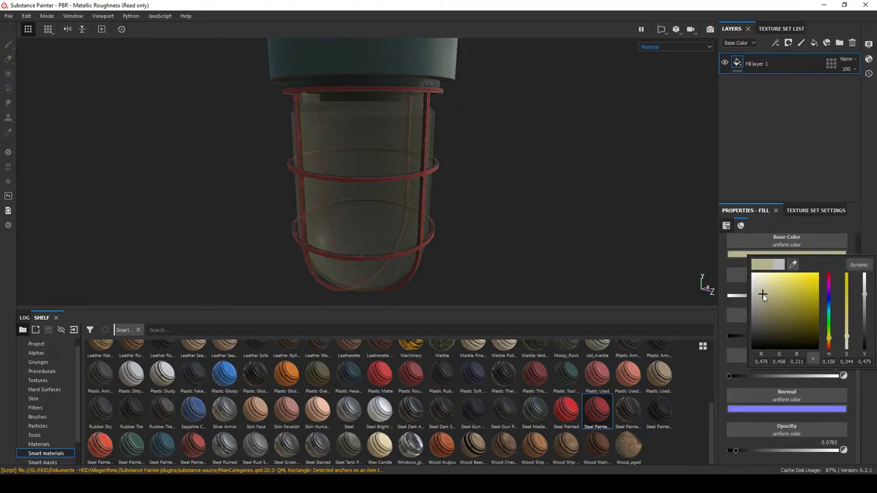
alt+drag(421, 208, 456, 219)
scroll(377, 181, up, 2)
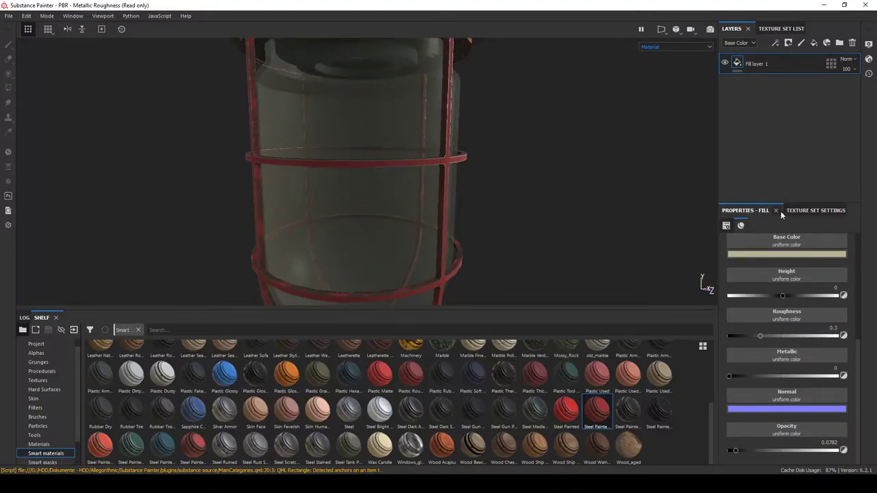
Review the glass texture set's general properties, channels and available texture sizes, then return to the fill properties
click(816, 210)
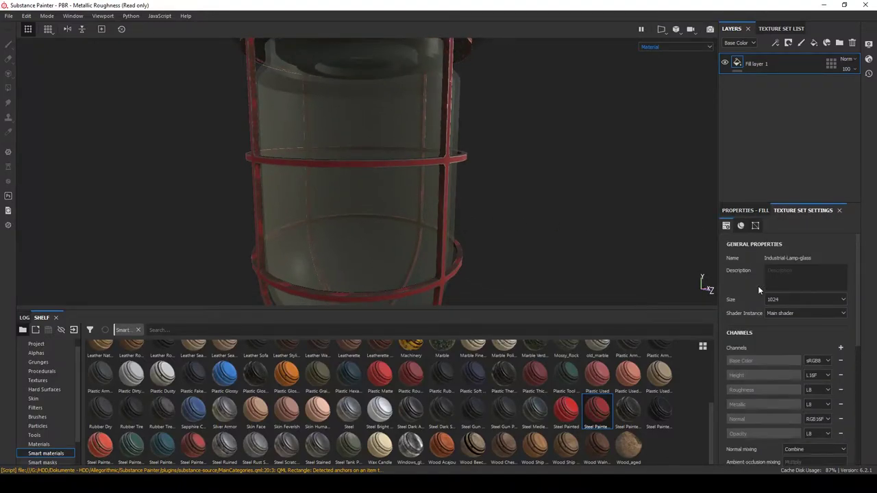
scroll(757, 285, down, 5)
scroll(758, 286, up, 5)
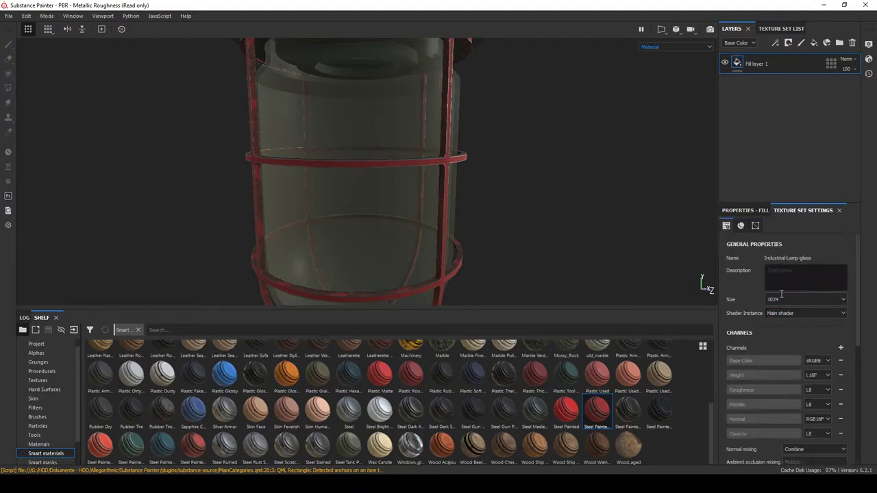
scroll(434, 203, down, 3)
scroll(434, 203, up, 6)
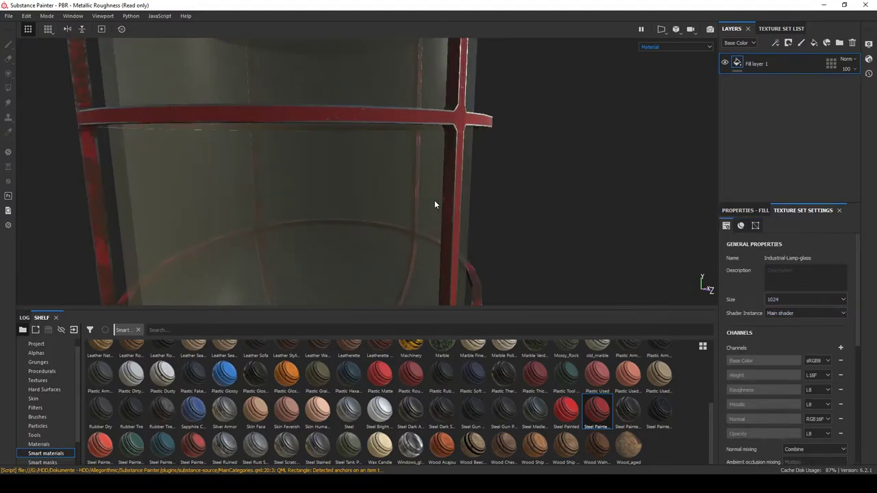
alt+drag(434, 204, 542, 242)
alt+right_drag(541, 241, 696, 263)
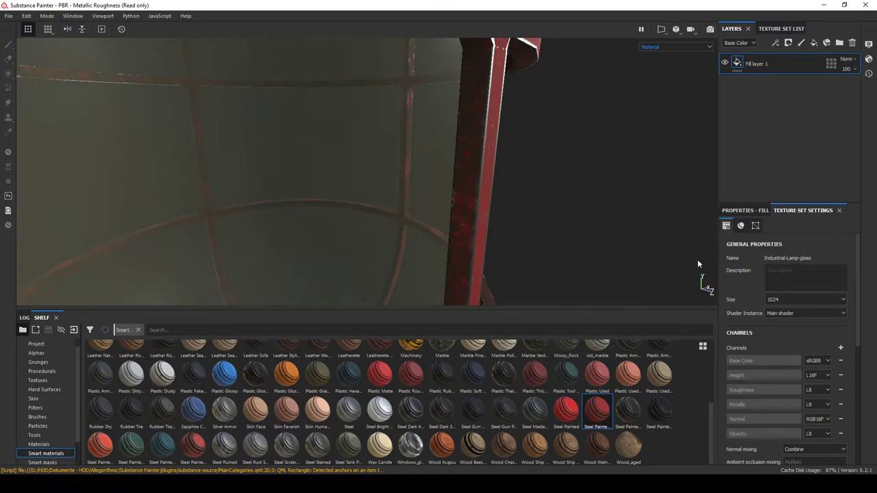
click(807, 299)
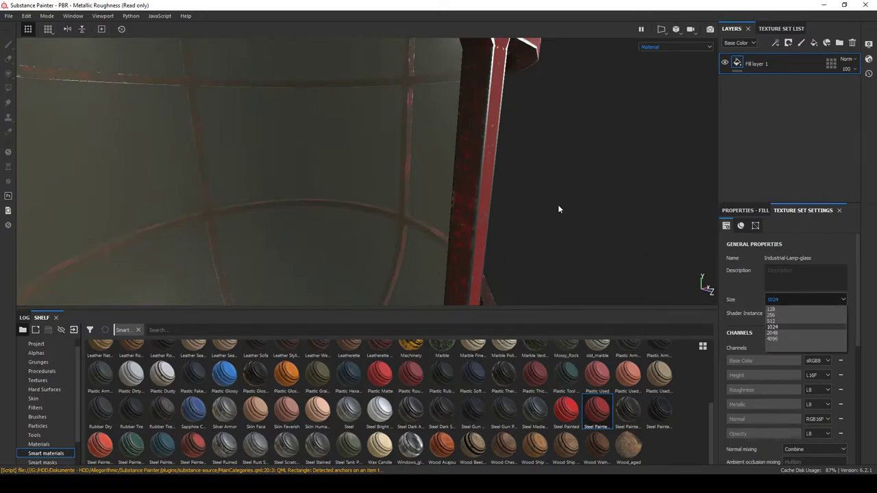
click(743, 211)
click(743, 211)
Browse the shelf materials and add Forest Cover Dry to the glass as a layer above the fill layer
scroll(814, 329, up, 5)
scroll(814, 324, up, 1)
scroll(564, 175, down, 4)
alt+middle_drag(400, 226, 435, 244)
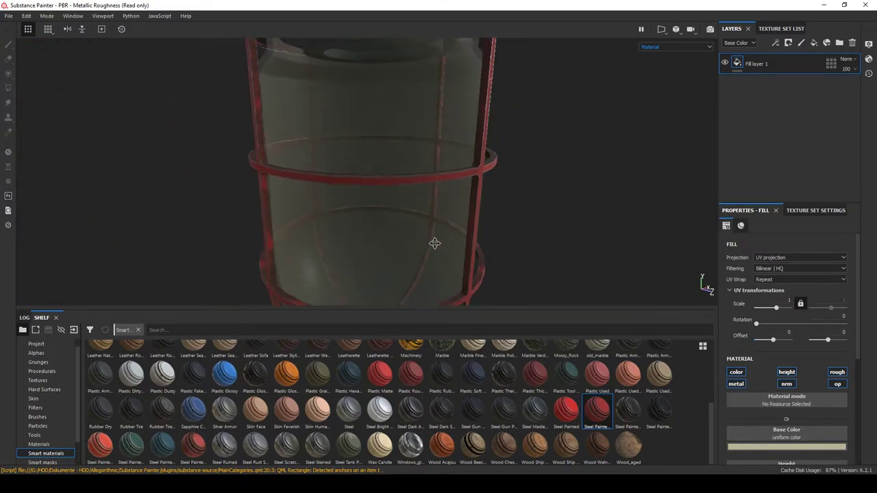
click(49, 445)
scroll(380, 421, down, 10)
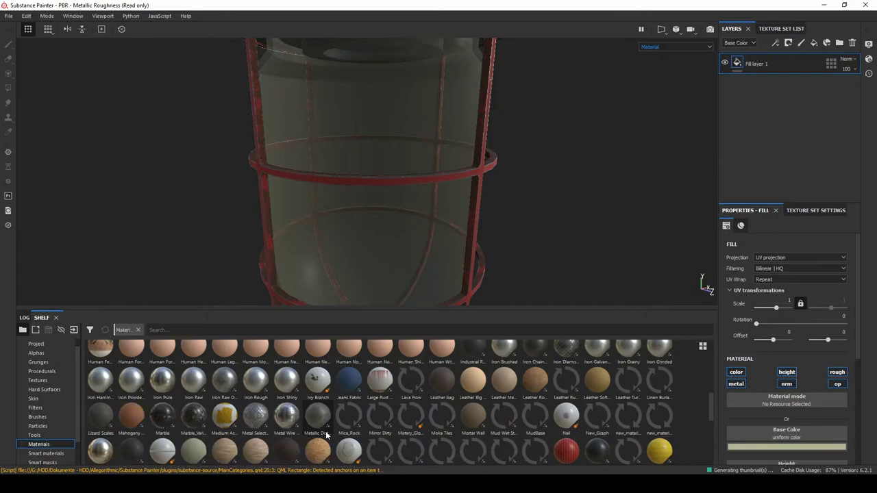
scroll(423, 422, up, 3)
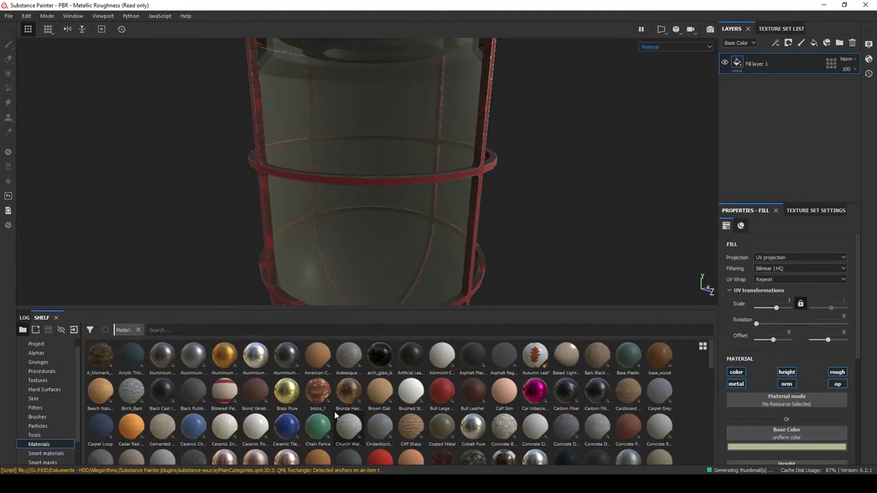
drag(473, 385, 508, 161)
scroll(511, 186, down, 5)
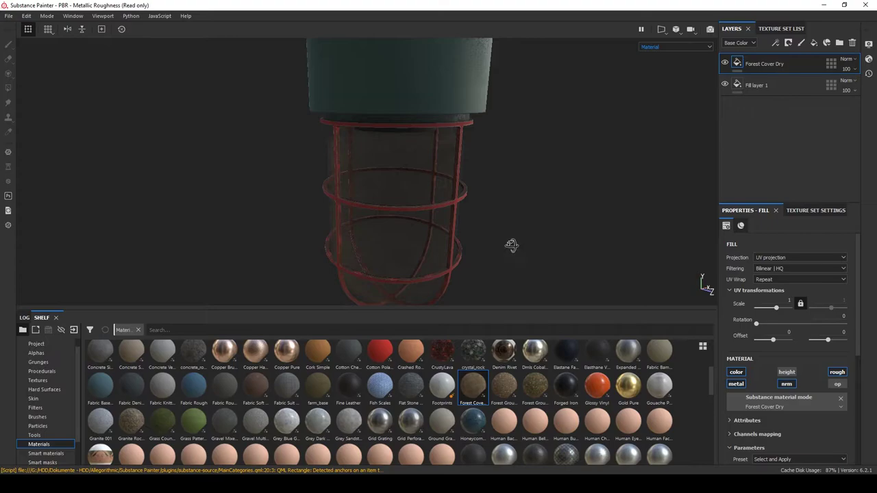
Enable the opacity channel for the Forest Cover Dry layer and inspect the material on the glass
alt+drag(507, 243, 535, 240)
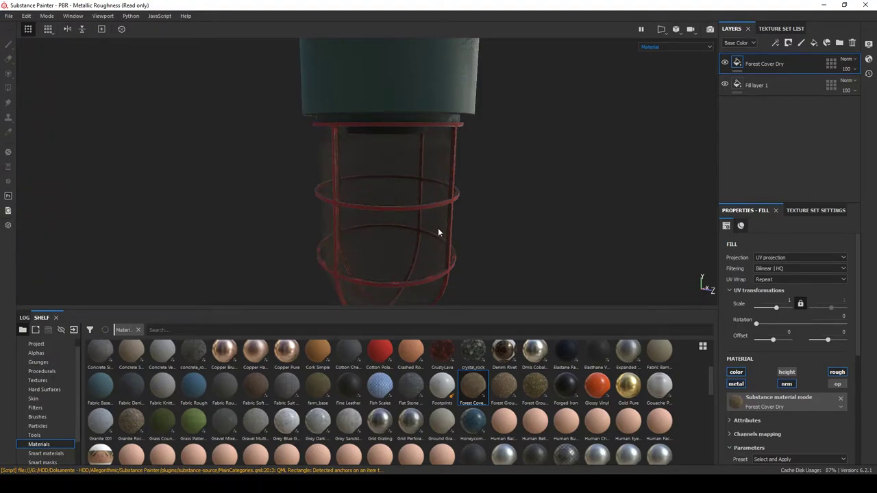
mouse_move(438, 228)
alt+mouse_down()
mouse_move(415, 221)
mouse_move(441, 233)
alt+mouse_up()
scroll(442, 223, up, 4)
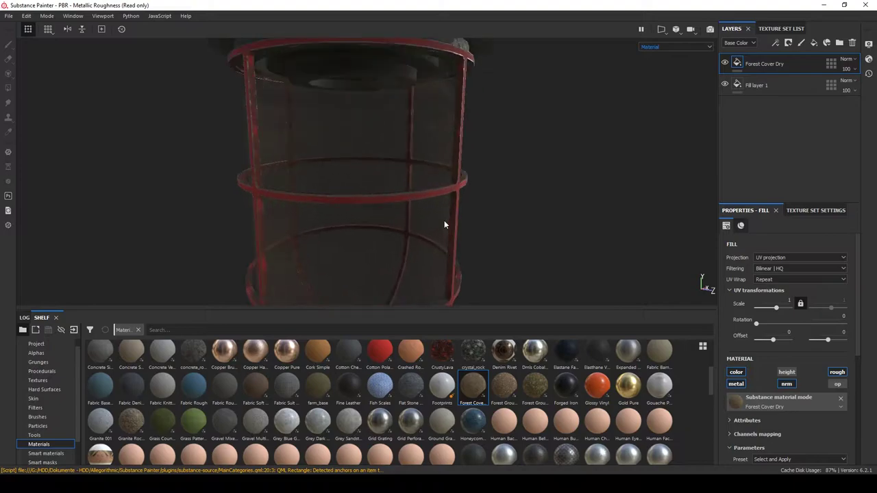
alt+middle_drag(416, 177, 450, 244)
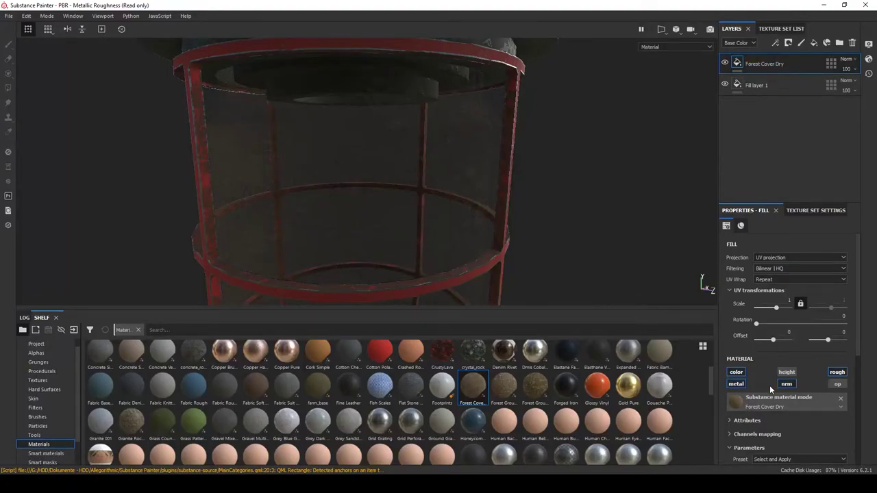
click(840, 386)
scroll(442, 236, down, 3)
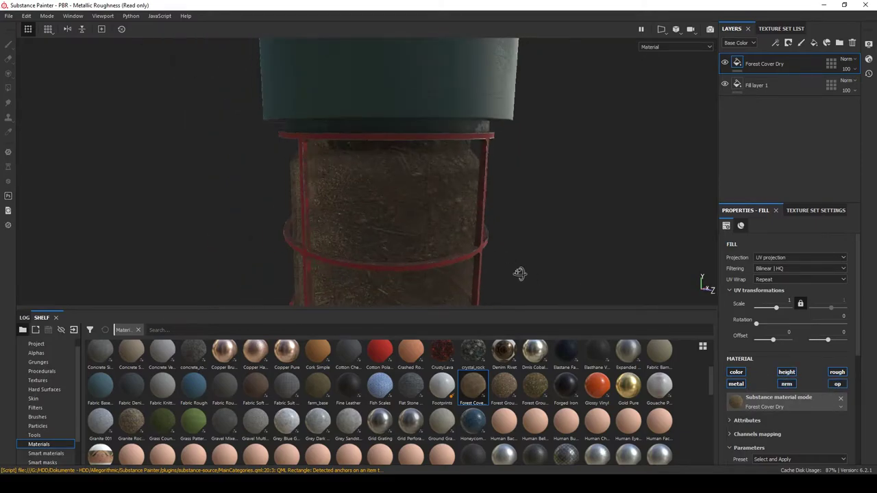
alt+drag(507, 270, 460, 245)
alt+middle_drag(460, 245, 430, 167)
scroll(429, 168, up, 2)
alt+drag(429, 167, 459, 226)
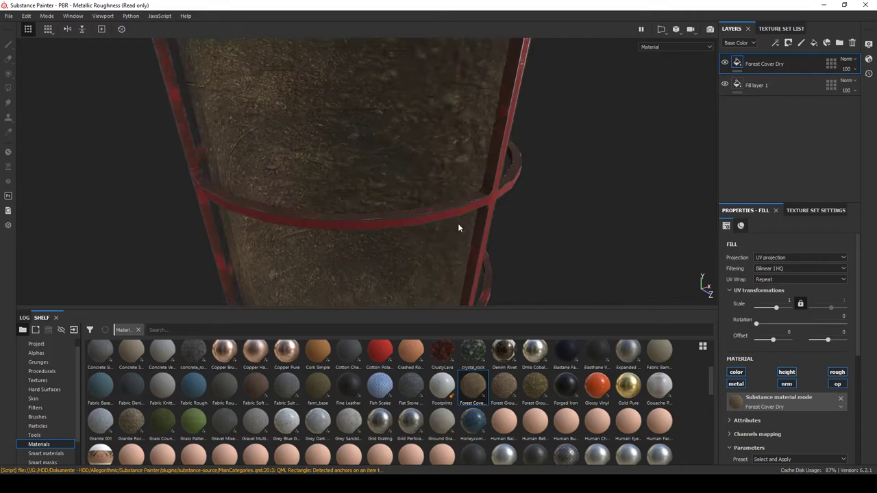
Switch the Forest Cover Dry layer to tri-planar projection and check the texture around the glass
click(779, 258)
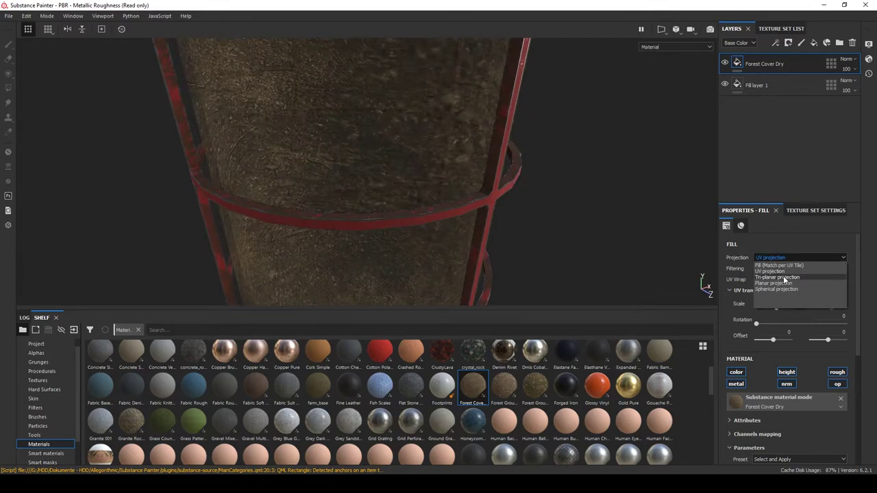
click(785, 278)
scroll(474, 175, up, 3)
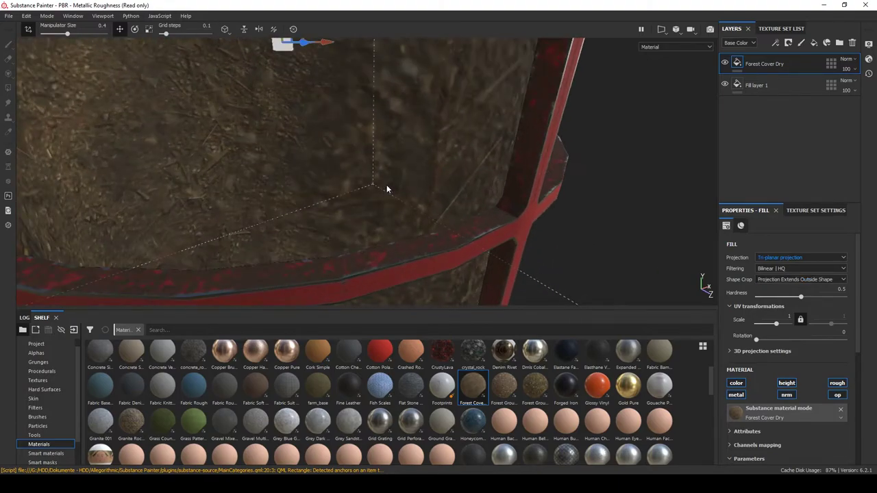
scroll(385, 190, down, 5)
alt+drag(386, 225, 558, 199)
scroll(452, 192, up, 2)
alt+drag(452, 191, 404, 229)
alt+middle_drag(405, 229, 434, 233)
alt+drag(492, 232, 476, 228)
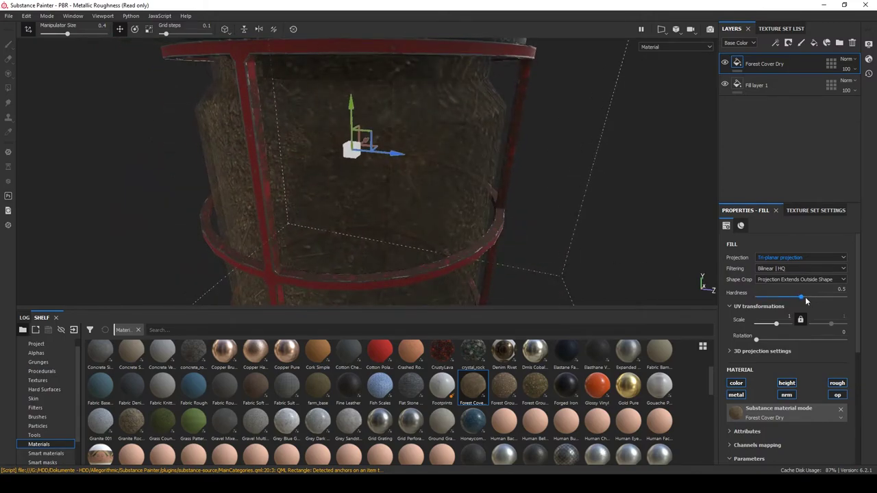
Set the Forest Cover Dry layer's UV scale to about 7.53 and look through the material's parameters
drag(776, 323, 780, 328)
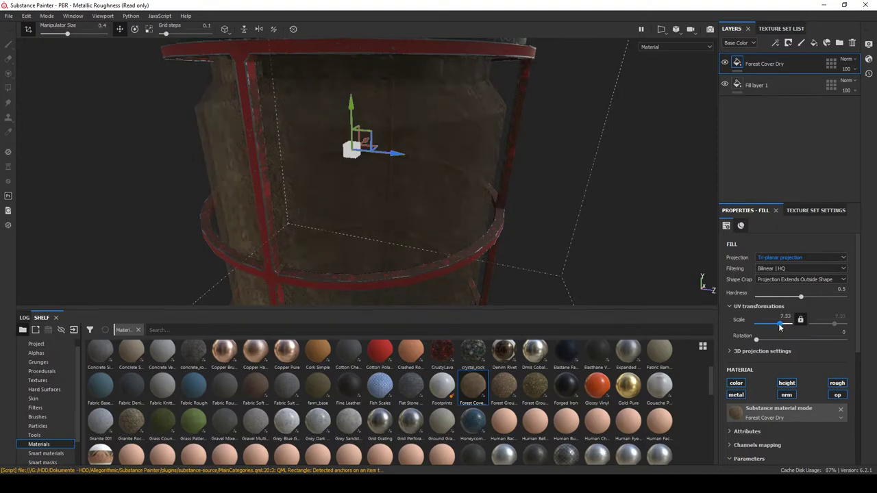
alt+drag(427, 238, 545, 224)
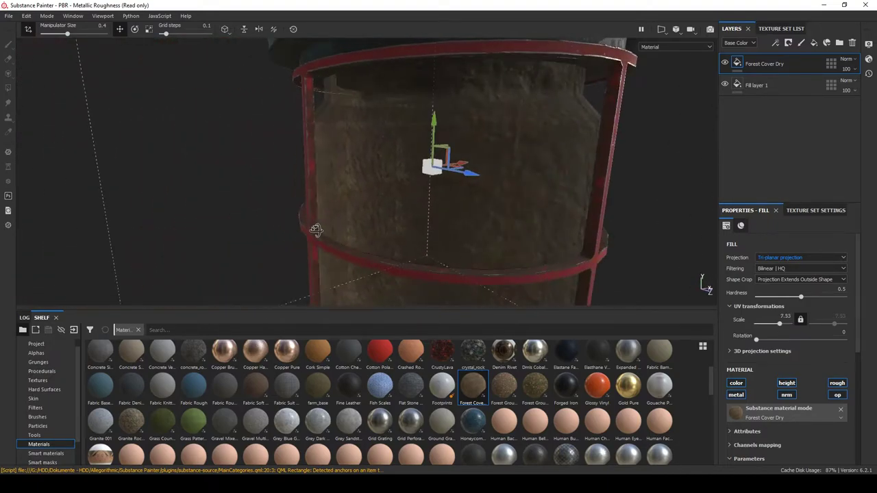
alt+drag(309, 228, 401, 103)
scroll(455, 217, down, 2)
scroll(463, 235, up, 2)
alt+drag(464, 236, 455, 255)
scroll(773, 368, down, 3)
scroll(773, 368, down, 5)
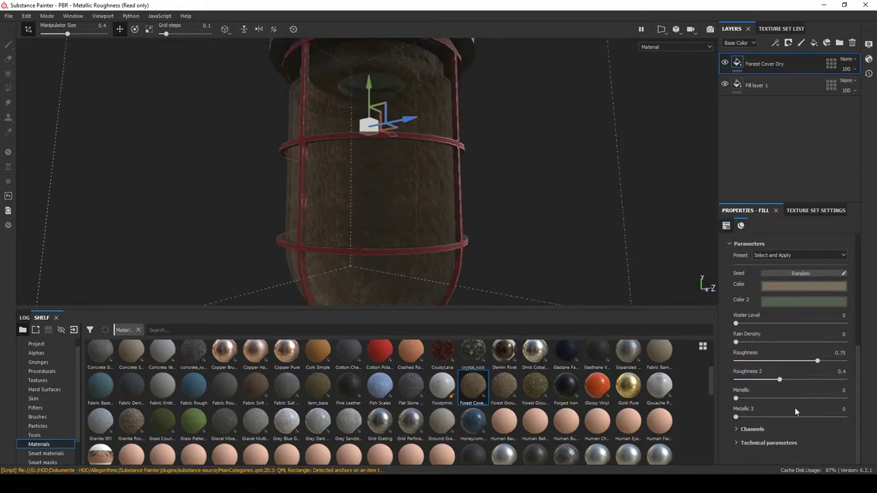
scroll(794, 407, up, 8)
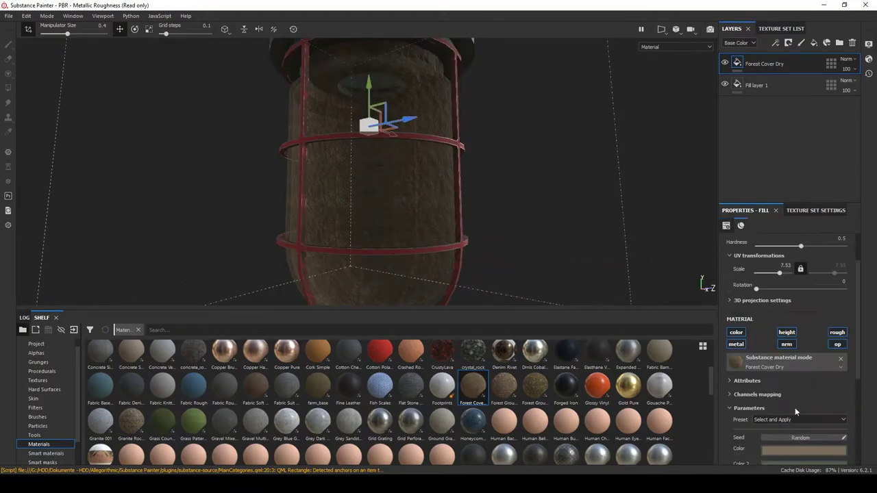
Add a black mask to the Forest Cover Dry layer and choose the Dirt 1 brush for painting it
right_click(772, 66)
click(786, 78)
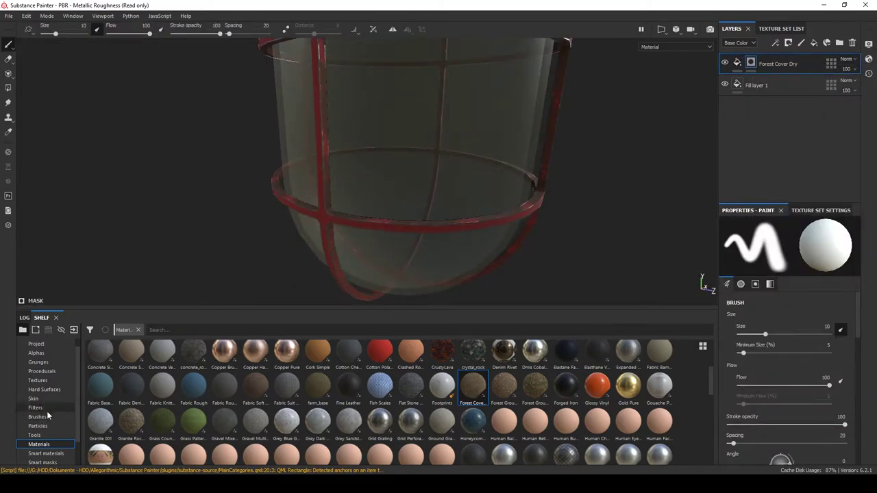
click(46, 417)
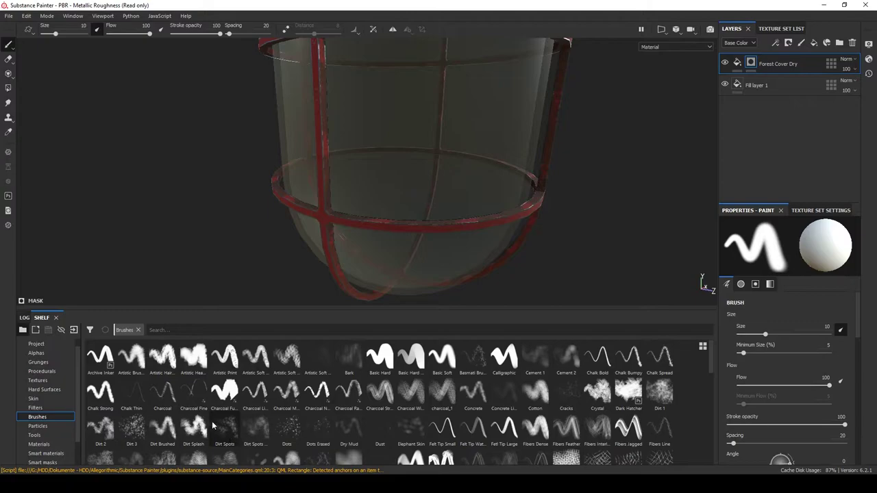
click(256, 429)
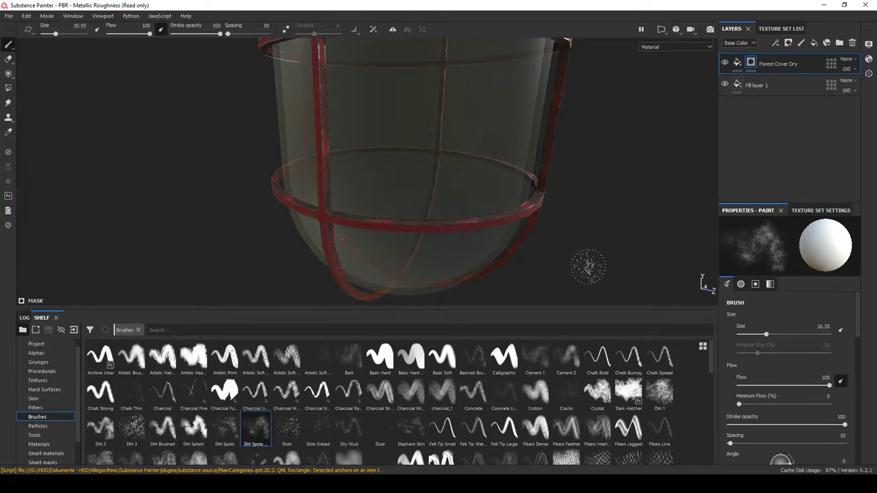
click(225, 429)
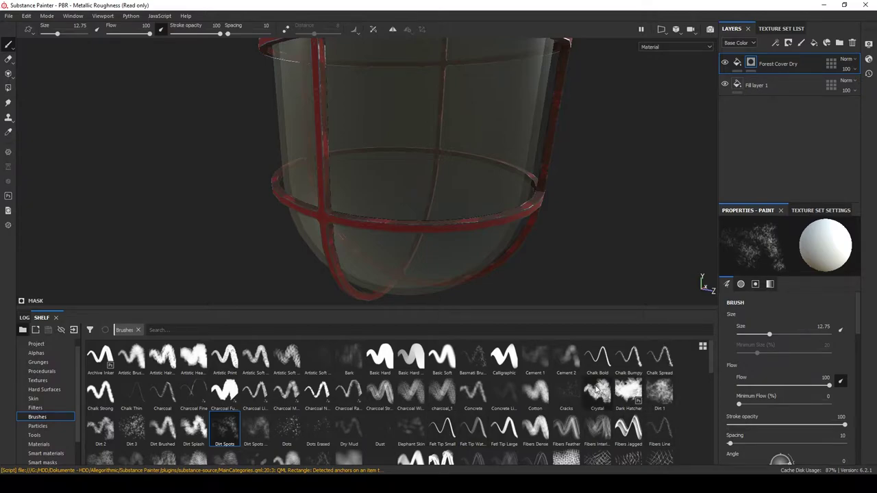
click(659, 392)
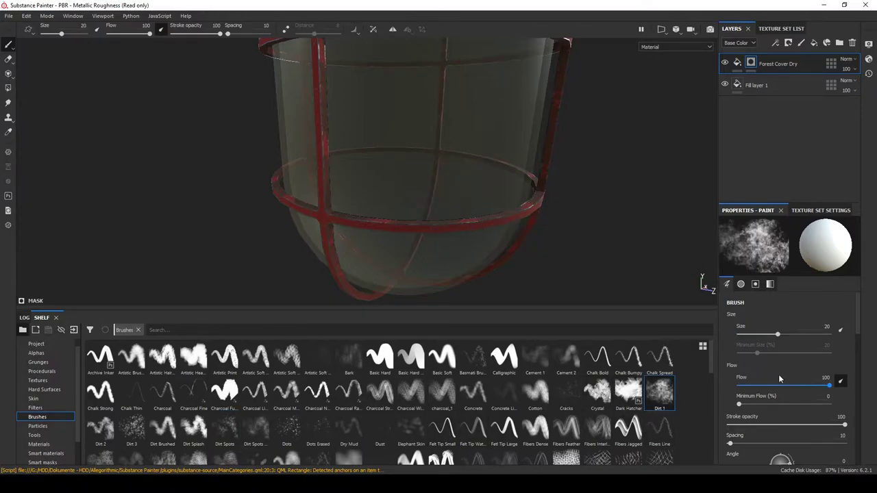
Set the Dirt 1 brush's size to about 52 and its flow to 28, and frame the glass for painting
drag(778, 333, 794, 334)
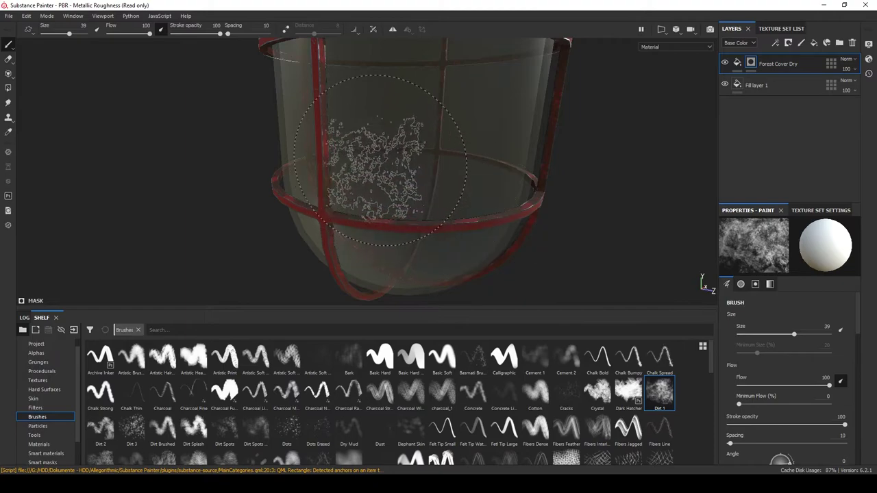
scroll(791, 429, down, 2)
scroll(790, 405, up, 2)
drag(830, 386, 767, 381)
click(803, 334)
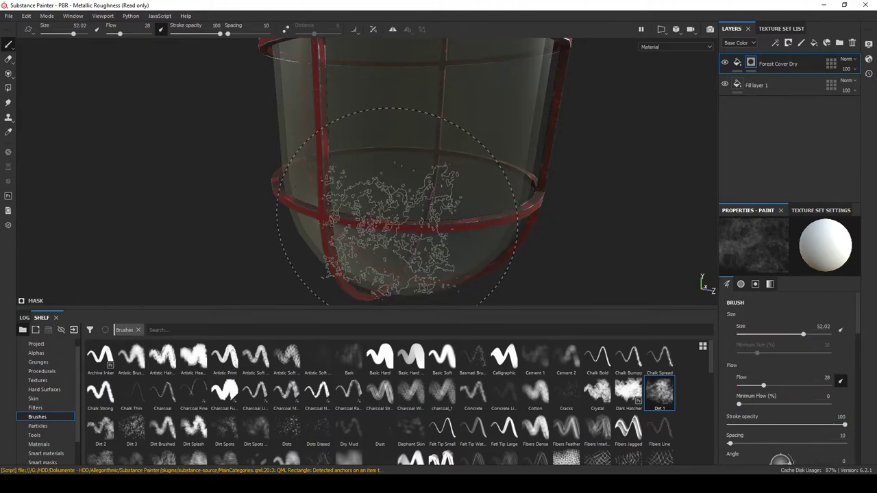
alt+drag(401, 231, 390, 218)
scroll(411, 230, down, 2)
alt+middle_drag(428, 232, 421, 217)
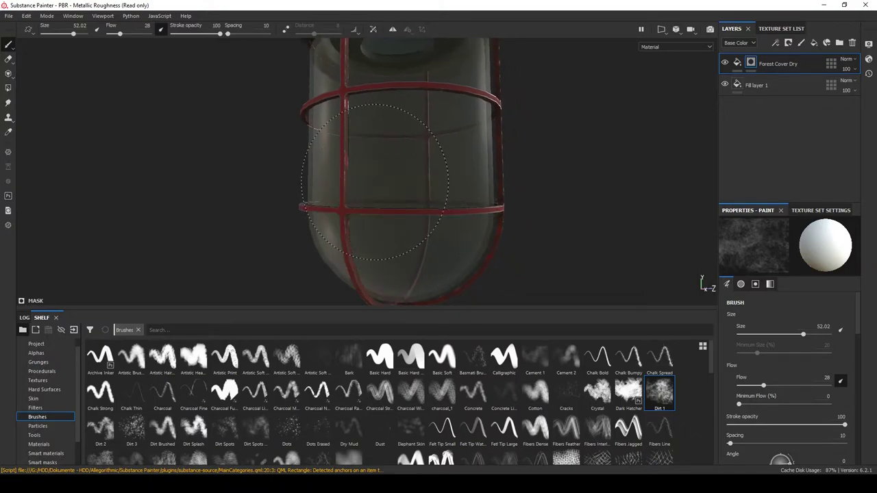
Paint Forest Cover Dry dirt through the layer's mask around all sides of the glass, from the neck to the rounded end
alt+middle_drag(367, 140, 358, 233)
alt+drag(370, 120, 457, 180)
alt+drag(432, 136, 436, 130)
mouse_move(353, 148)
alt+mouse_down()
mouse_move(381, 177)
mouse_move(376, 185)
mouse_move(446, 209)
alt+mouse_up()
mouse_move(277, 183)
alt+mouse_down()
mouse_move(429, 178)
mouse_move(433, 245)
mouse_move(507, 239)
alt+mouse_up()
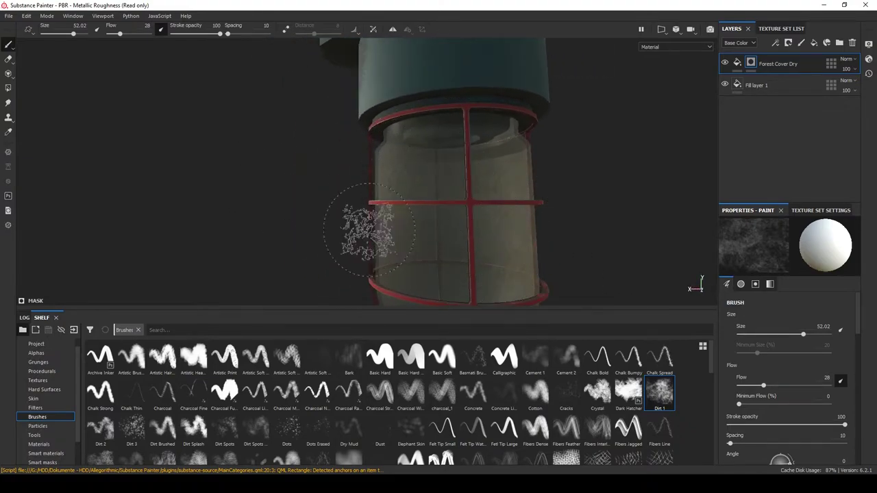
alt+drag(372, 215, 468, 244)
alt+drag(321, 239, 427, 219)
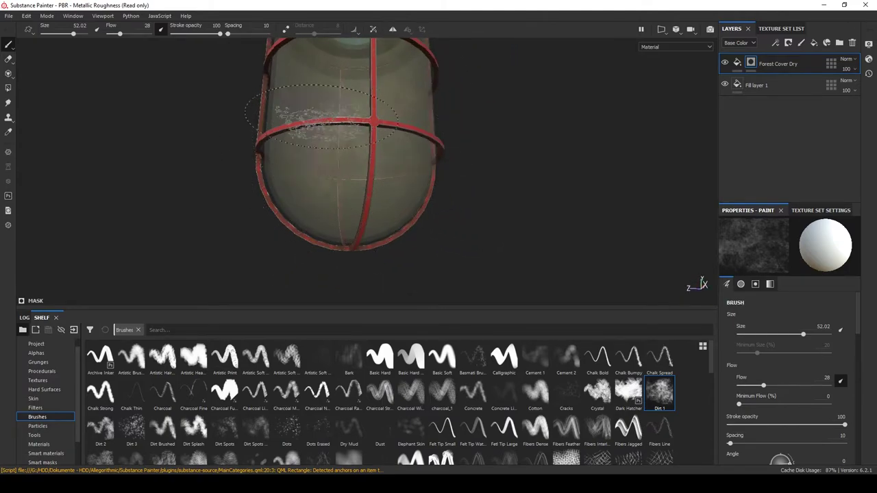
alt+drag(349, 137, 398, 241)
mouse_move(324, 165)
alt+mouse_down()
mouse_move(349, 220)
mouse_move(407, 120)
alt+mouse_up()
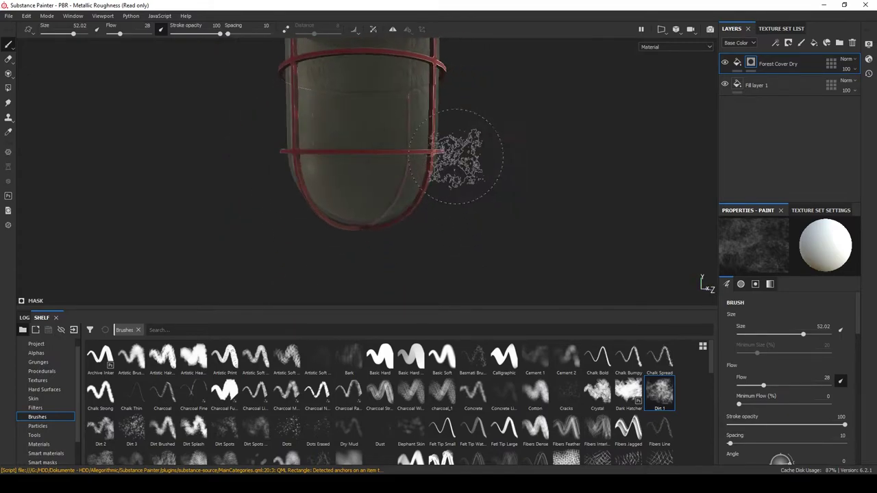
mouse_move(351, 228)
alt+mouse_down()
mouse_move(391, 189)
mouse_move(358, 204)
mouse_move(375, 225)
mouse_move(313, 147)
mouse_move(405, 257)
alt+mouse_up()
alt+drag(280, 205, 365, 130)
mouse_move(329, 192)
alt+mouse_down()
mouse_move(274, 126)
mouse_move(384, 117)
alt+mouse_up()
mouse_move(254, 137)
alt+mouse_down()
mouse_move(420, 176)
mouse_move(415, 211)
mouse_move(470, 209)
alt+mouse_up()
alt+middle_drag(470, 208, 501, 208)
scroll(449, 122, up, 1)
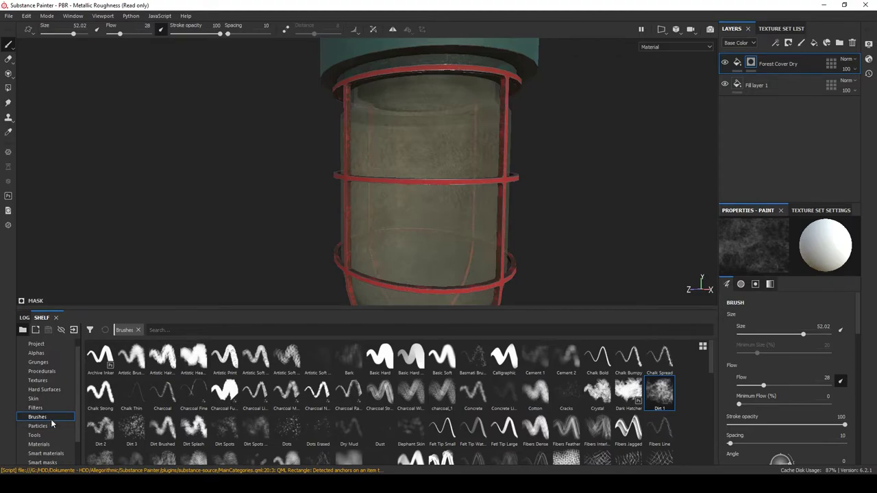
Add the Rust Fine material as a layer above Forest Cover Dry and give it a black mask
click(40, 444)
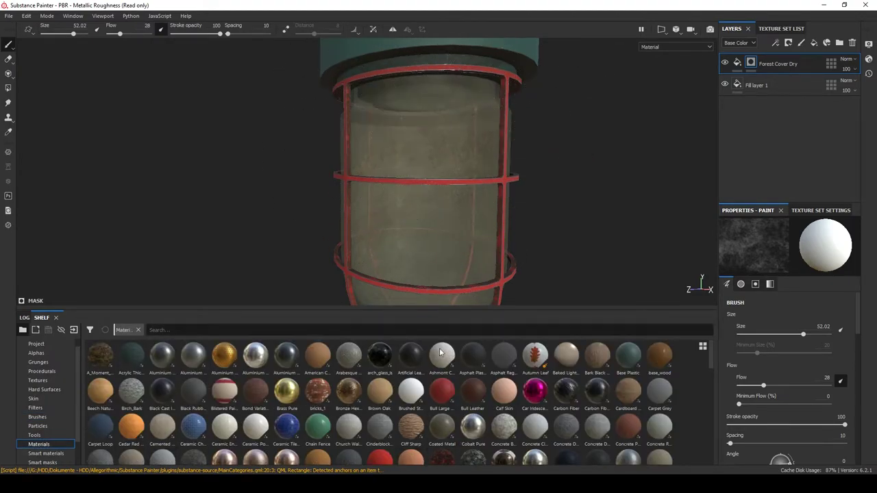
scroll(506, 426, down, 3)
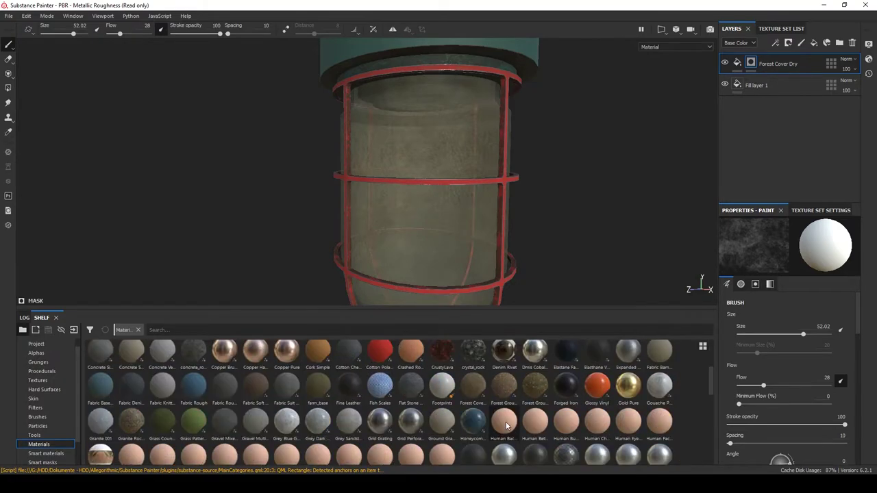
scroll(506, 426, down, 5)
drag(285, 412, 411, 178)
alt+drag(322, 205, 504, 211)
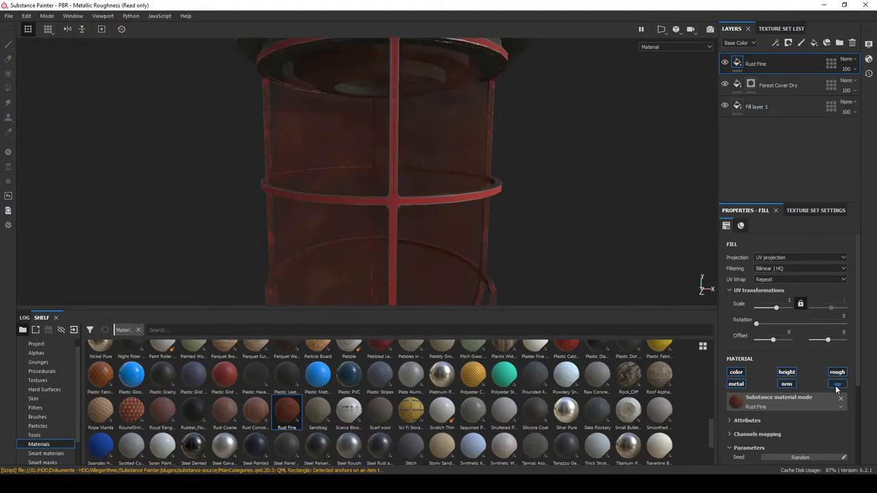
right_click(749, 71)
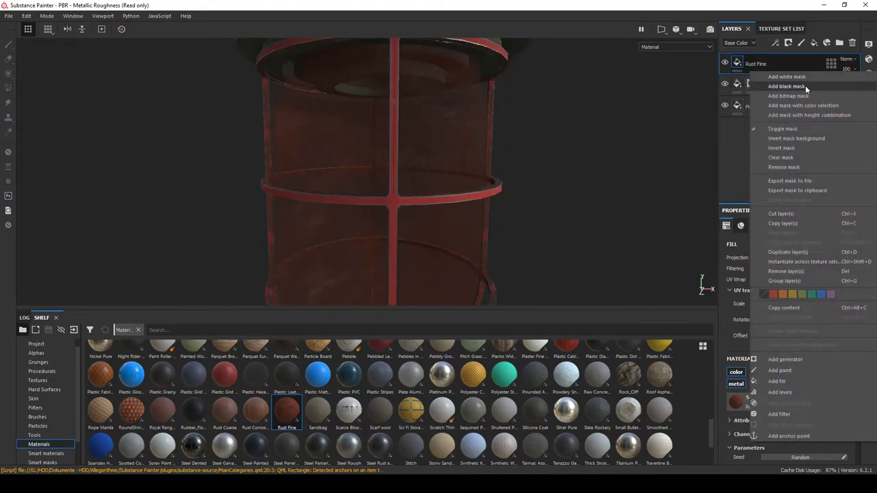
click(805, 85)
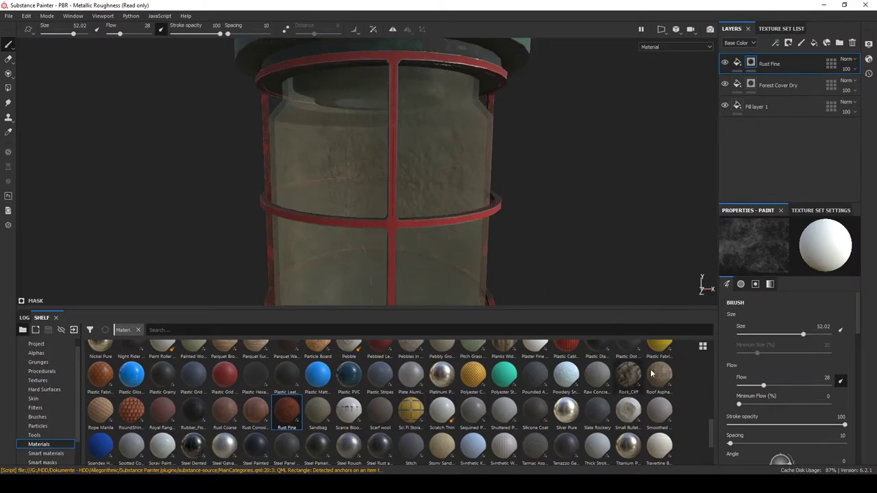
Set the brush's flow to 20 and size to about 24, and paint rust into the mask around the glass's upper part
drag(761, 385, 755, 384)
drag(803, 334, 781, 335)
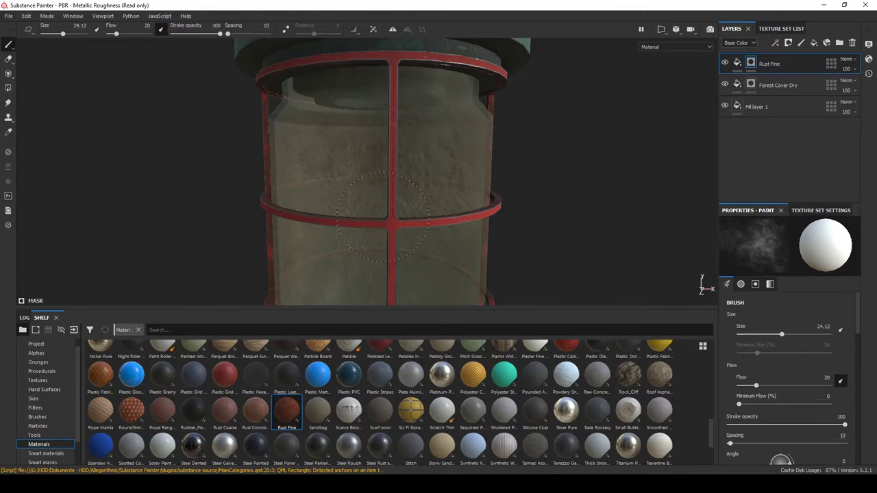
mouse_move(384, 221)
alt+mouse_down()
mouse_move(456, 188)
mouse_move(407, 186)
mouse_move(449, 146)
alt+mouse_up()
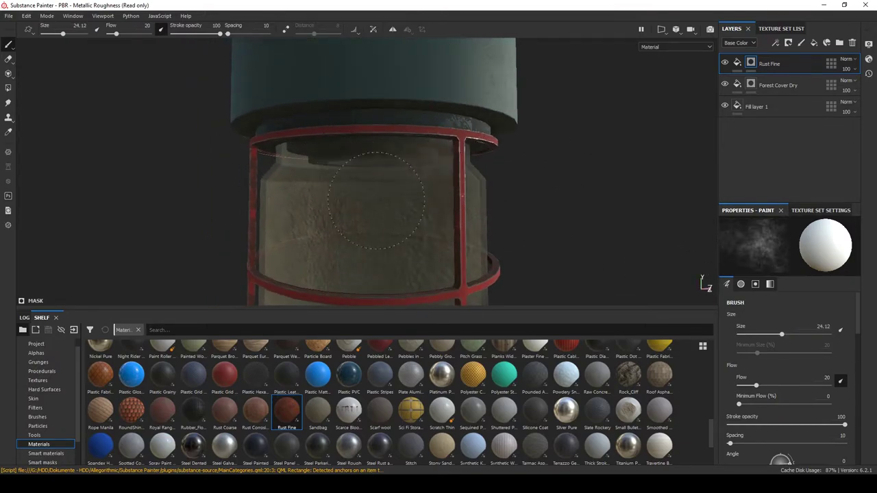
mouse_move(254, 206)
alt+mouse_down()
mouse_move(218, 208)
mouse_move(374, 229)
alt+mouse_up()
alt+drag(336, 200, 391, 177)
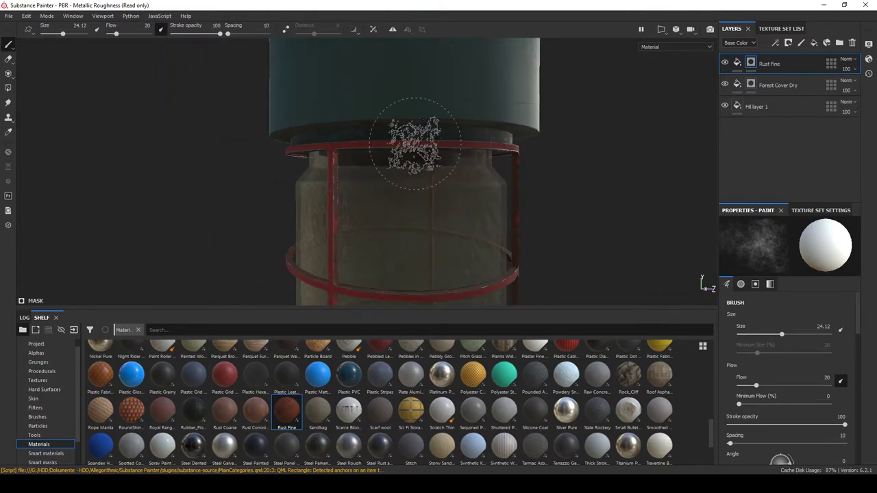
mouse_move(414, 146)
alt+mouse_down()
mouse_move(373, 197)
mouse_move(385, 192)
alt+mouse_up()
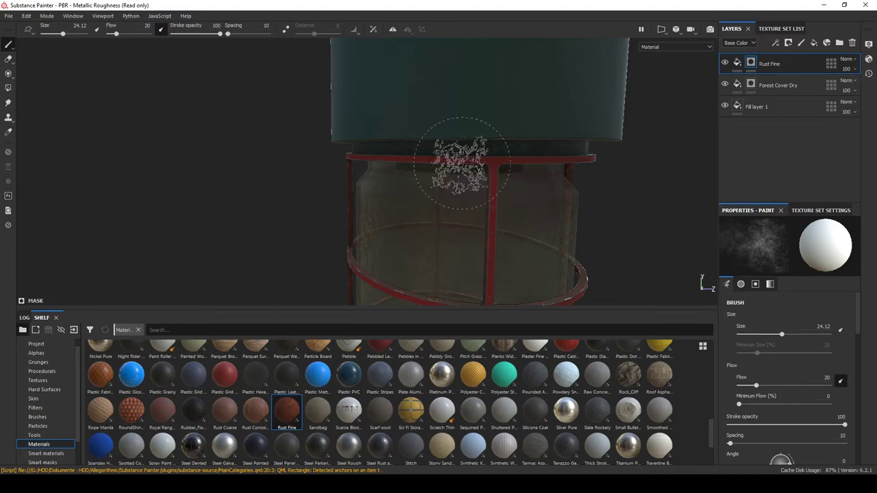
alt+drag(462, 163, 428, 176)
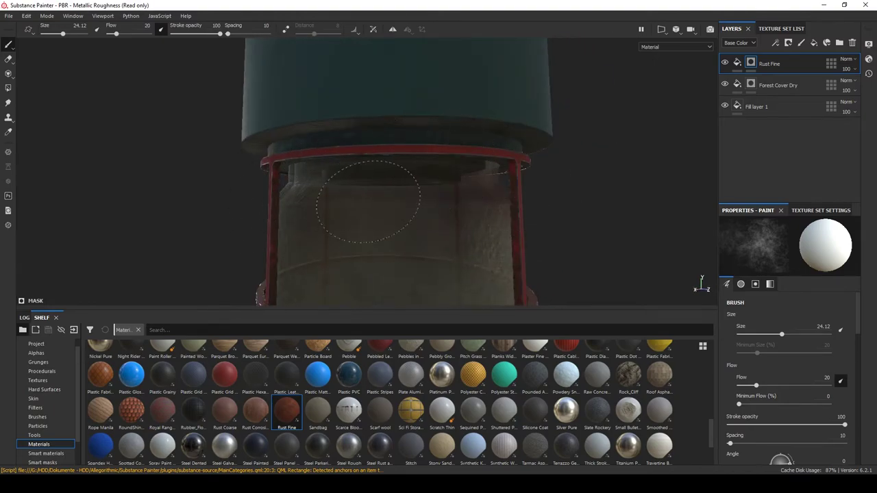
mouse_move(336, 206)
alt+mouse_down()
mouse_move(313, 235)
mouse_move(507, 203)
alt+mouse_up()
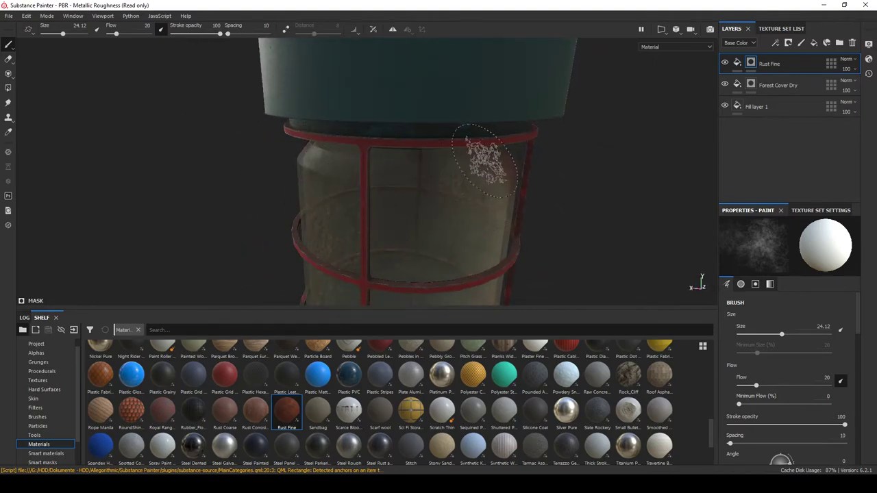
alt+drag(282, 193, 322, 171)
mouse_move(421, 141)
alt+mouse_down()
mouse_move(472, 202)
mouse_move(356, 179)
mouse_move(336, 190)
mouse_move(361, 205)
alt+mouse_up()
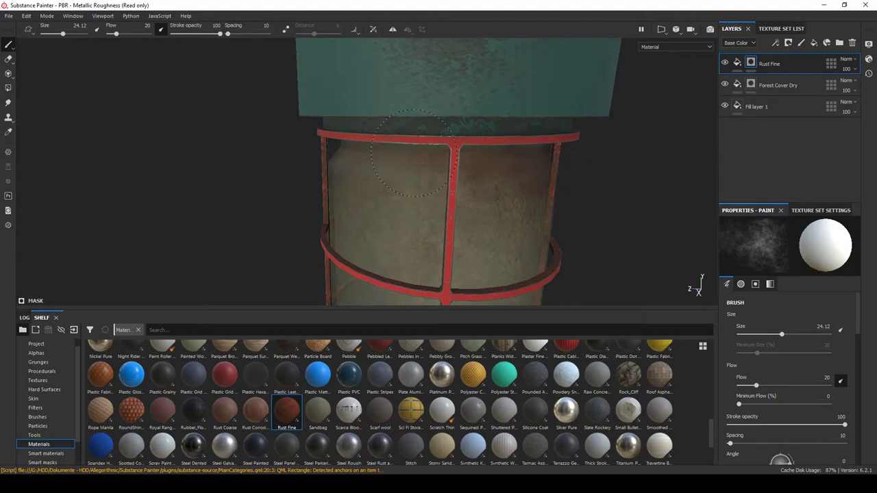
alt+drag(362, 171, 302, 152)
mouse_move(412, 159)
alt+mouse_down()
mouse_move(372, 182)
mouse_move(385, 177)
alt+mouse_up()
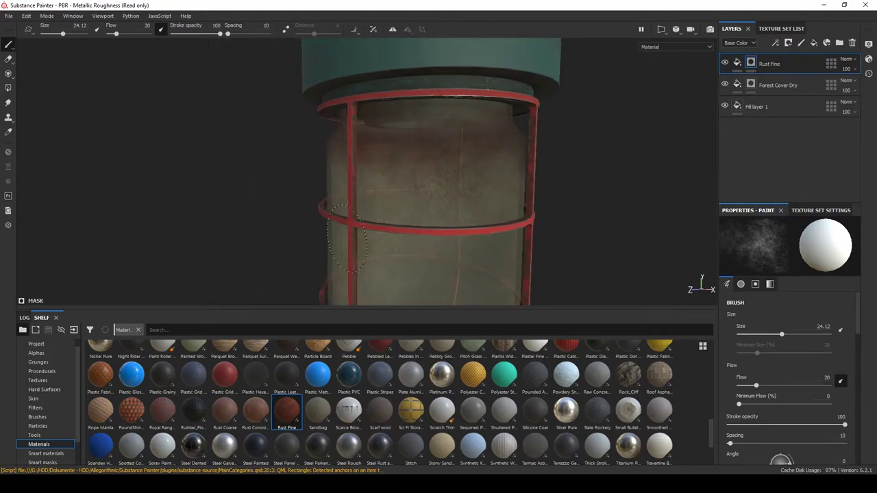
alt+drag(348, 233, 386, 151)
alt+drag(328, 255, 435, 243)
mouse_move(352, 196)
alt+mouse_down()
mouse_move(365, 247)
mouse_move(464, 226)
mouse_move(353, 226)
mouse_move(373, 215)
alt+mouse_up()
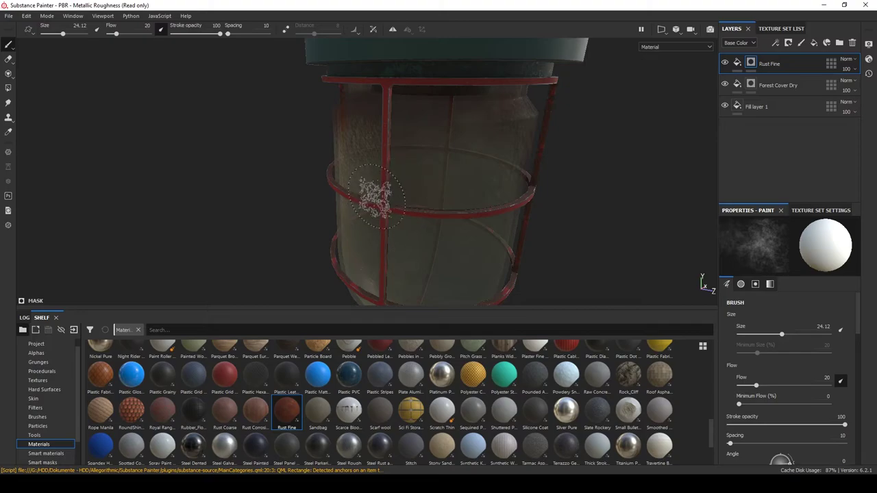
scroll(814, 334, down, 3)
click(841, 211)
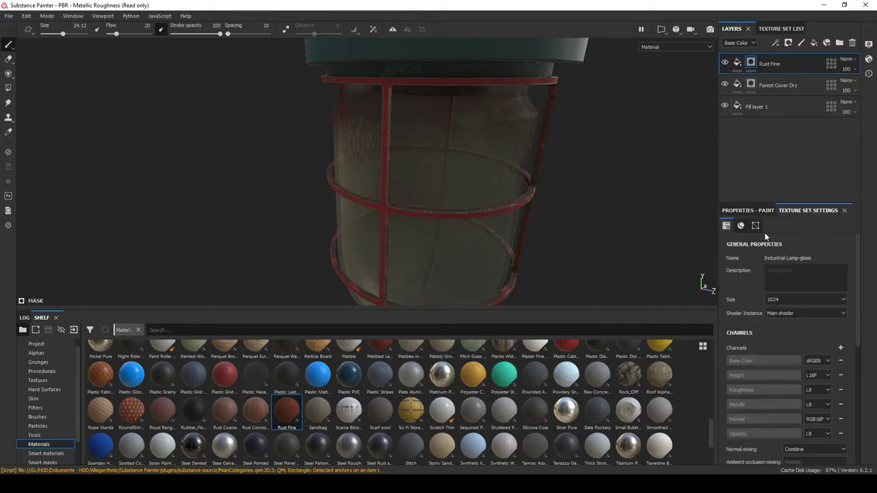
click(748, 210)
scroll(837, 411, down, 4)
scroll(823, 408, up, 2)
scroll(822, 404, up, 4)
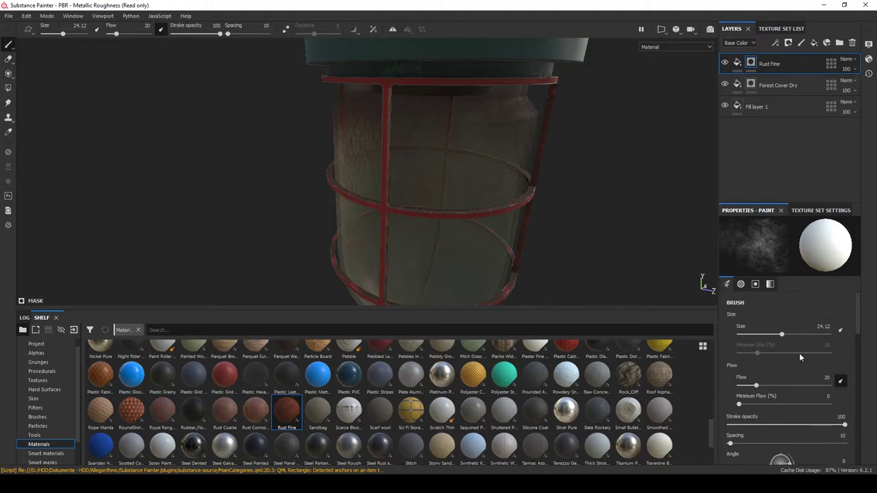
Paint more Rust Fine patches into the mask around the middle section of the glass
mouse_move(523, 254)
alt+mouse_down()
mouse_move(388, 184)
mouse_move(404, 159)
mouse_move(397, 192)
alt+mouse_up()
alt+drag(339, 104, 444, 120)
alt+drag(418, 227, 419, 177)
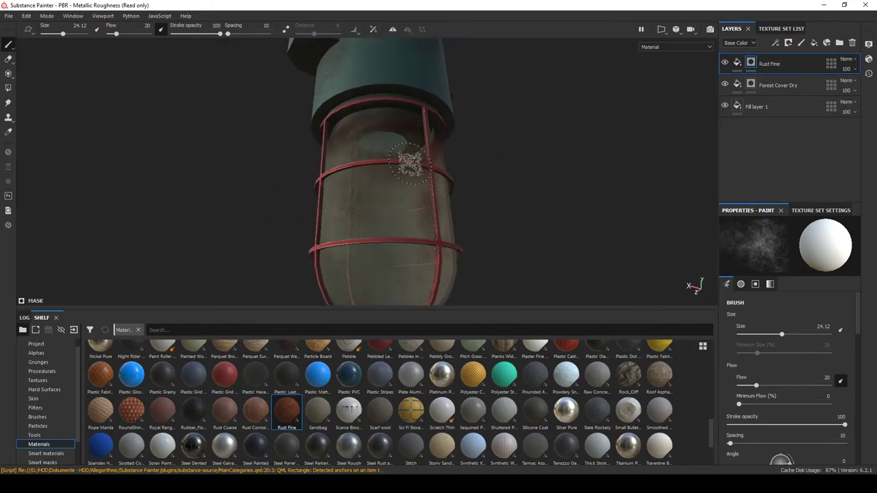
mouse_move(334, 194)
alt+mouse_down()
mouse_move(260, 187)
mouse_move(419, 198)
mouse_move(243, 177)
alt+mouse_up()
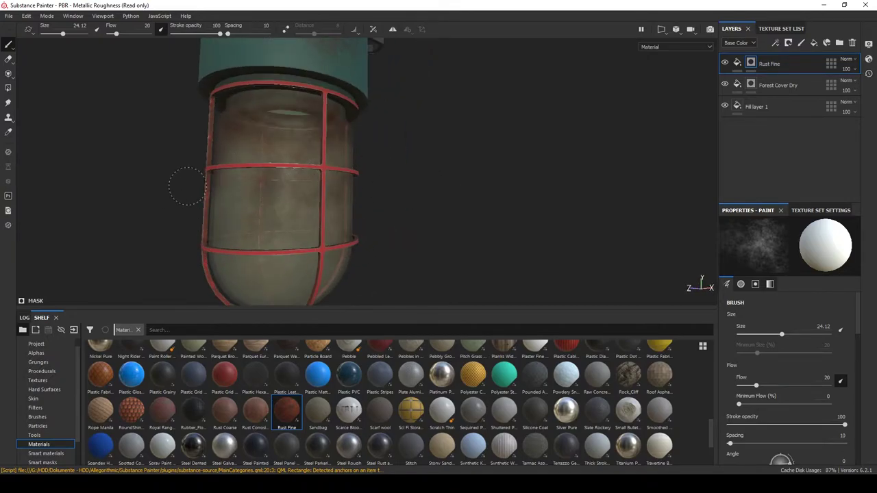
alt+drag(182, 185, 314, 237)
alt+drag(296, 203, 491, 215)
scroll(491, 215, up, 2)
alt+right_drag(491, 215, 545, 226)
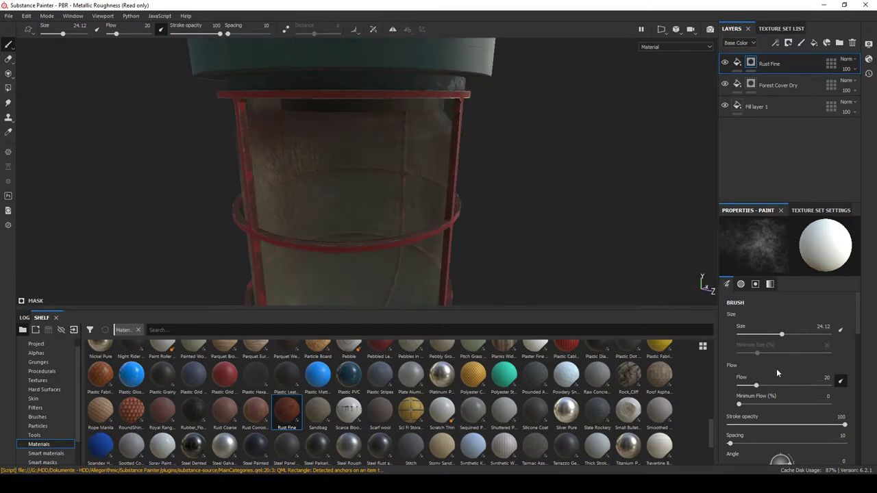
Set the brush's flow to 38 and its grayscale to 0, and paint away some rust near the top of the glass
drag(765, 386, 781, 387)
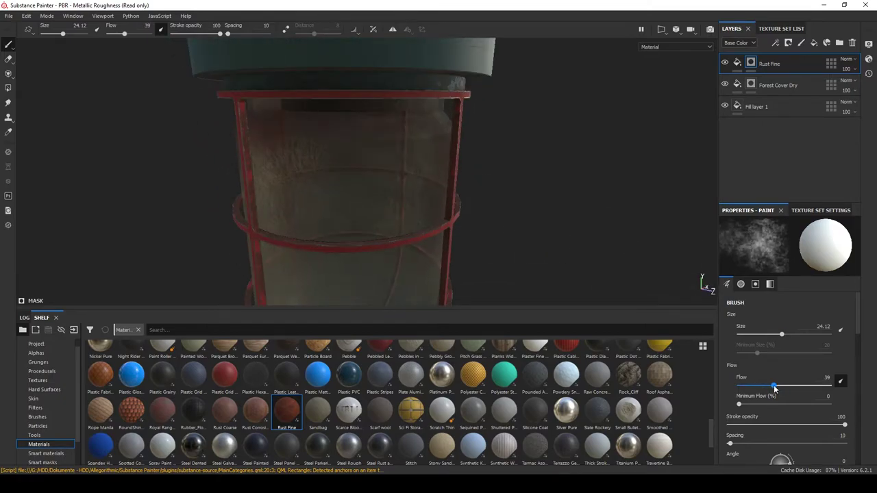
scroll(775, 388, down, 8)
scroll(795, 361, up, 1)
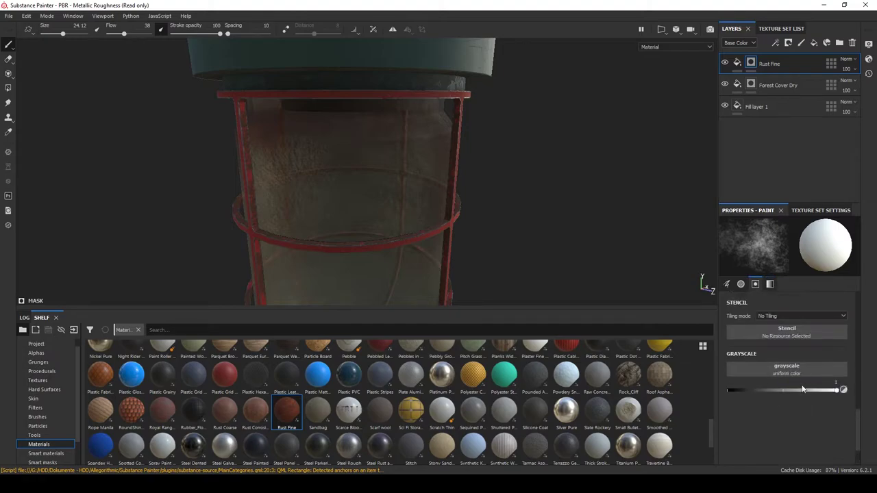
drag(792, 390, 653, 391)
alt+drag(495, 237, 458, 199)
alt+drag(241, 209, 294, 206)
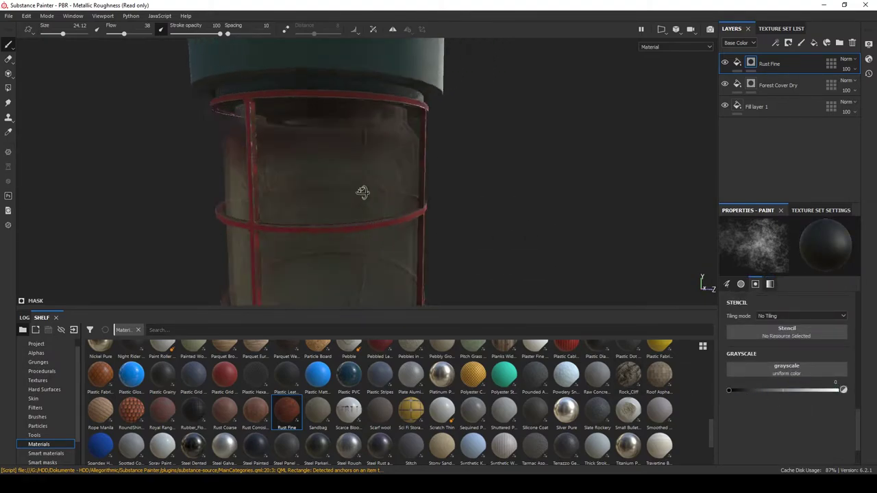
alt+middle_drag(359, 116, 431, 148)
Set the brush's grayscale to 0.144 and soften the rust patches around the upper glass
click(800, 391)
drag(802, 392, 743, 391)
mouse_move(366, 186)
alt+mouse_down()
mouse_move(450, 215)
mouse_move(436, 213)
alt+mouse_up()
alt+drag(312, 228, 518, 231)
alt+drag(349, 226, 419, 200)
alt+drag(442, 226, 514, 250)
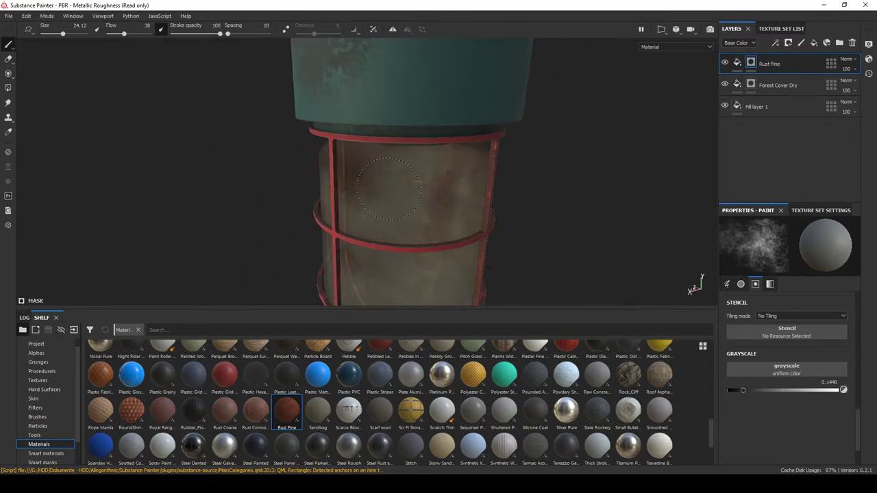
mouse_move(381, 194)
alt+mouse_down()
mouse_move(337, 244)
mouse_move(470, 240)
mouse_move(402, 261)
mouse_move(371, 187)
alt+mouse_up()
alt+drag(371, 235, 466, 233)
Check the whole lamp and keep softening the rust on the glass's middle and lower sections with the same brush
scroll(442, 210, down, 3)
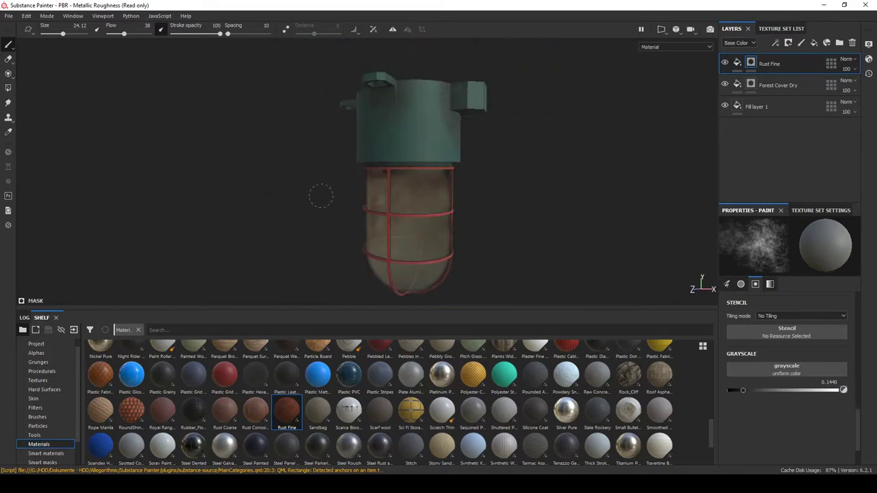
alt+drag(365, 198, 453, 224)
scroll(455, 224, down, 3)
mouse_move(497, 242)
alt+mouse_down()
mouse_move(311, 231)
mouse_move(394, 221)
alt+mouse_up()
scroll(395, 221, up, 5)
alt+drag(311, 212, 425, 228)
alt+middle_drag(425, 229, 329, 215)
scroll(329, 215, up, 2)
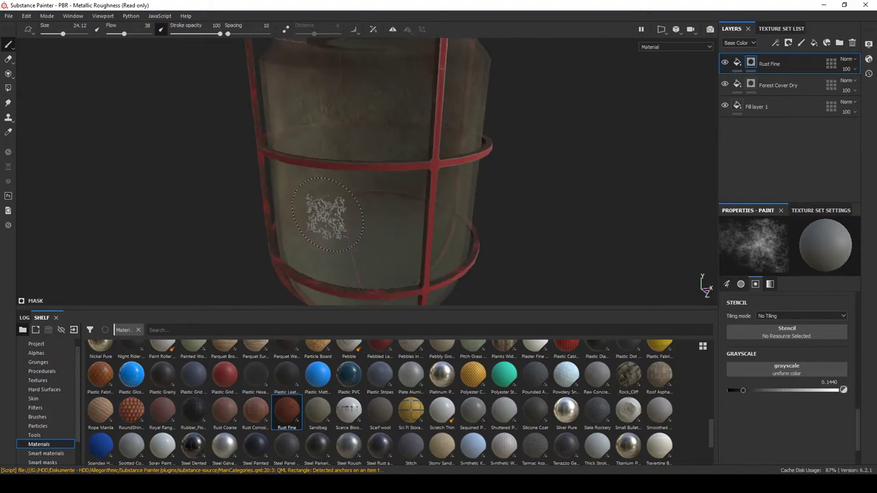
mouse_move(485, 262)
alt+mouse_down()
mouse_move(409, 255)
mouse_move(420, 239)
alt+mouse_up()
scroll(366, 164, down, 2)
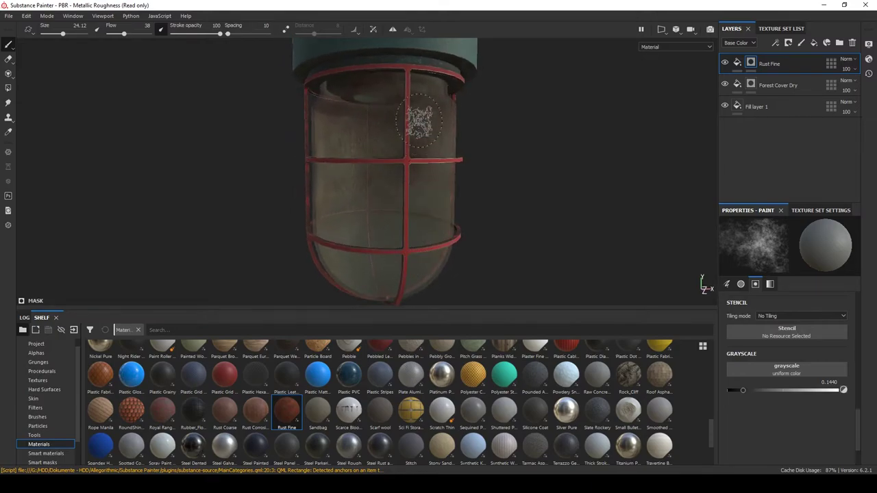
mouse_move(307, 233)
alt+mouse_down()
mouse_move(495, 213)
mouse_move(455, 239)
mouse_move(417, 238)
alt+mouse_up()
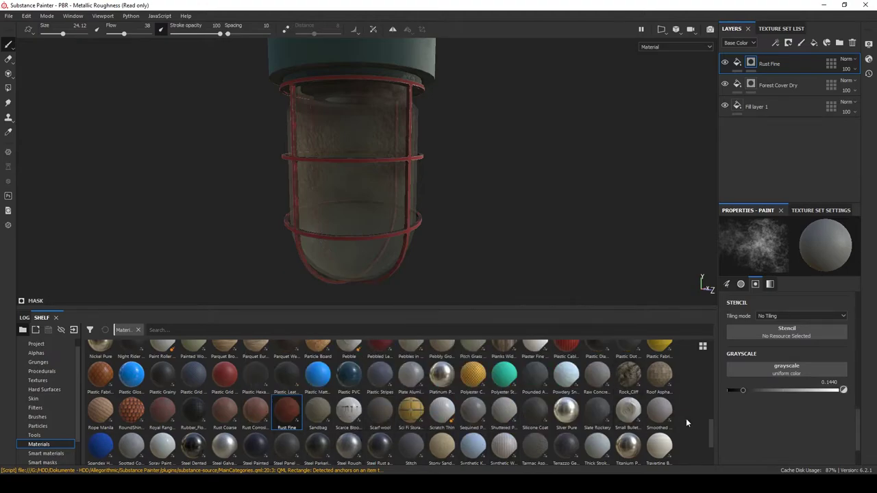
Find the Iron Diamond Armor material in the shelf and apply it to the lamp's glass as a new fill layer
scroll(701, 422, up, 5)
scroll(602, 429, up, 3)
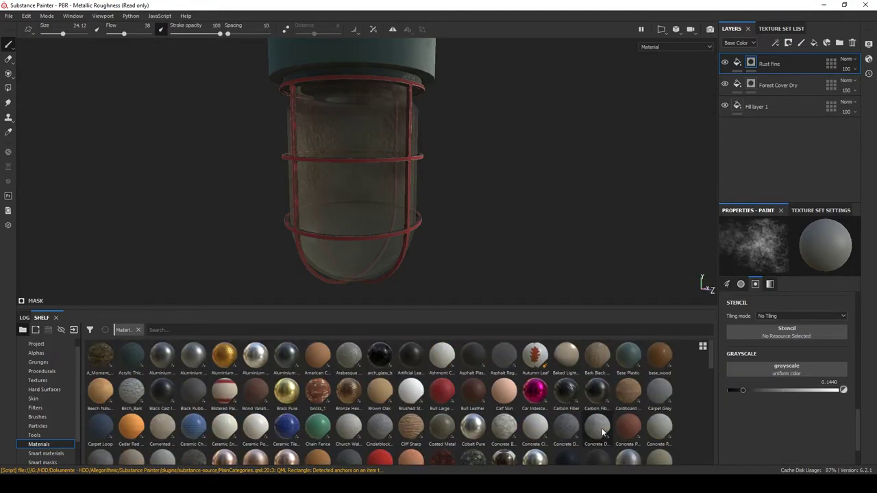
scroll(602, 428, down, 3)
scroll(602, 446, down, 3)
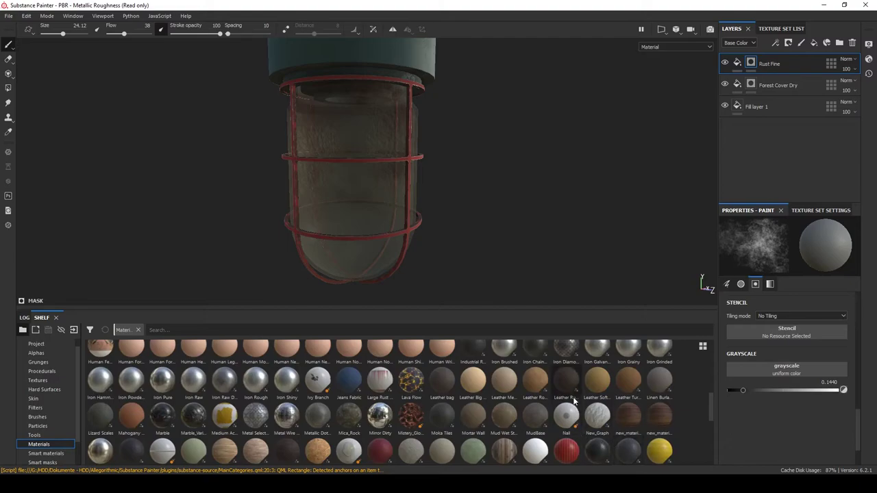
scroll(582, 405, up, 3)
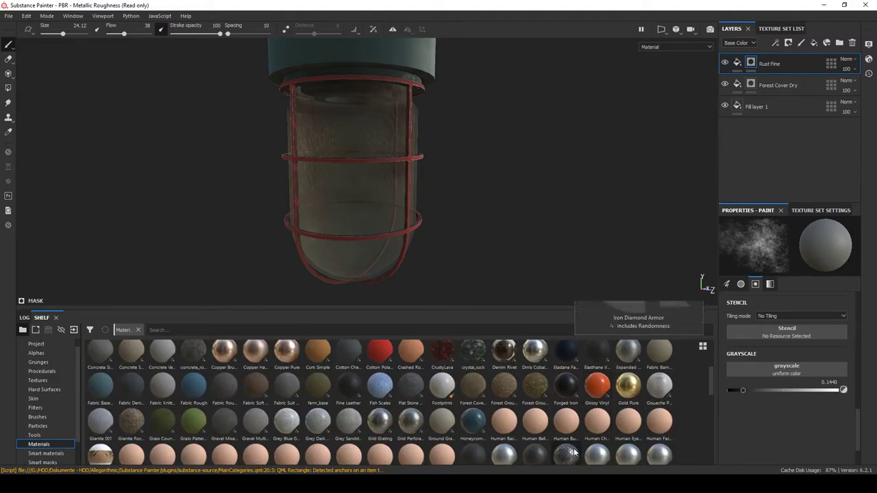
mouse_move(574, 452)
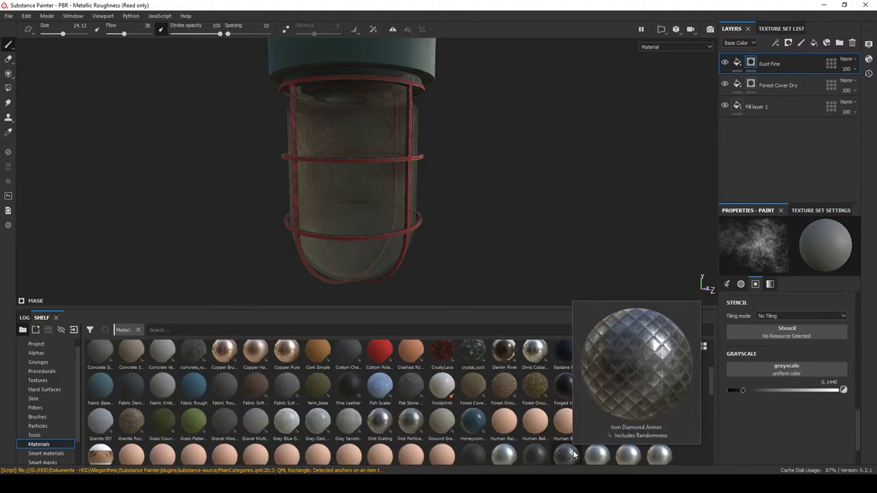
drag(574, 454, 353, 272)
drag(359, 203, 359, 202)
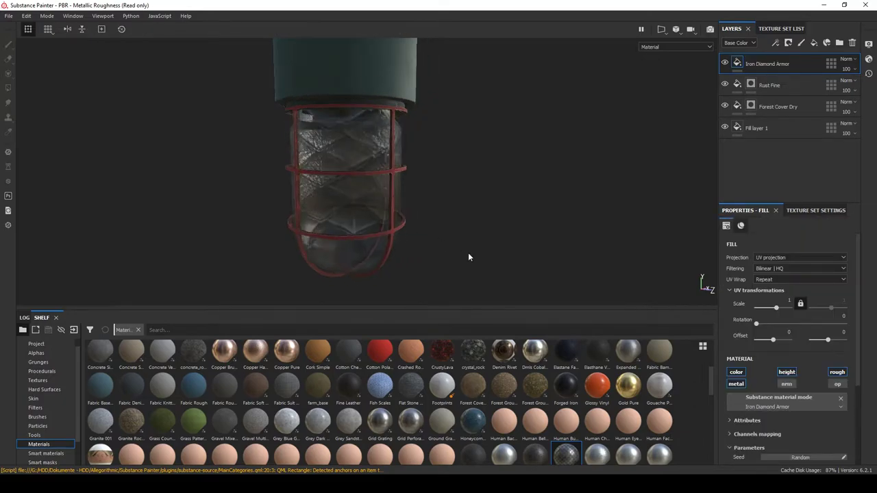
Switch the Iron Diamond Armor layer to tri-planar projection and set its UV scale to 4.74
scroll(443, 242, up, 5)
alt+drag(427, 192, 365, 176)
scroll(384, 199, down, 6)
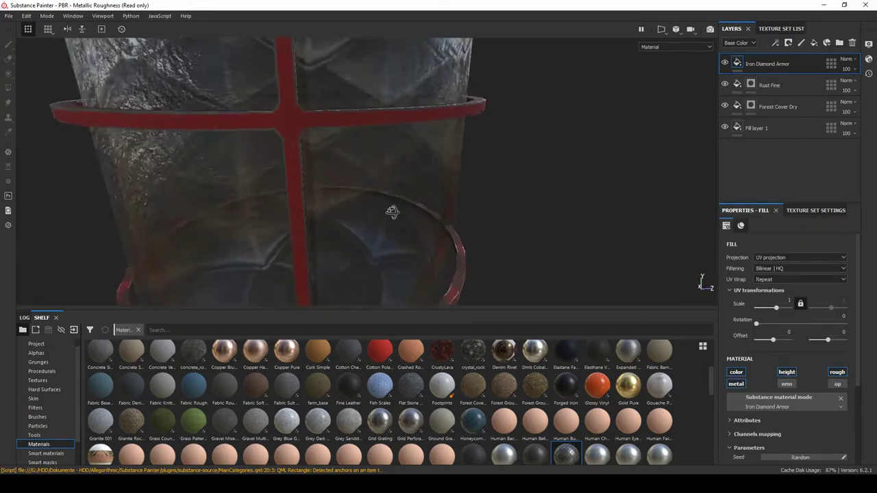
alt+drag(415, 191, 226, 212)
scroll(416, 222, up, 3)
alt+middle_drag(456, 205, 431, 215)
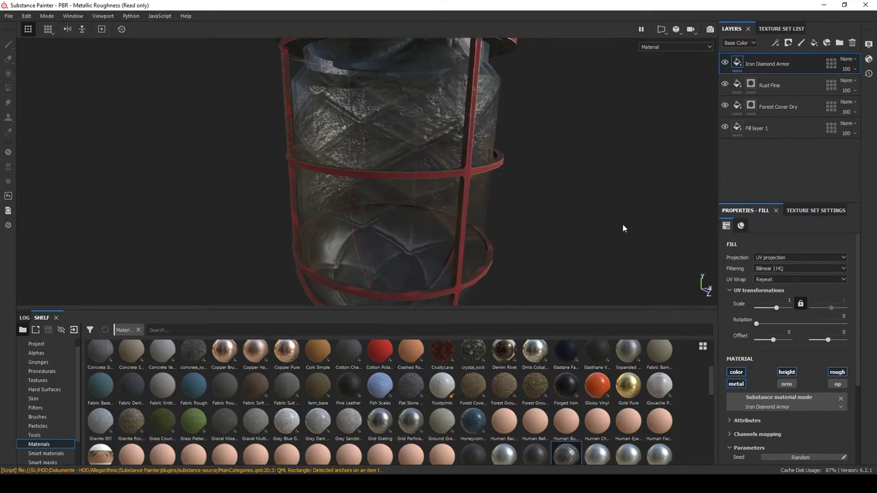
click(798, 256)
click(786, 278)
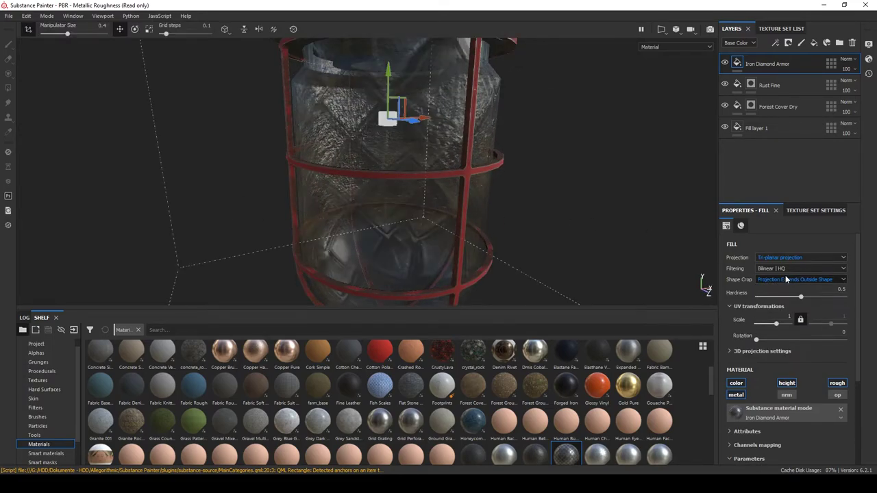
alt+drag(548, 206, 494, 266)
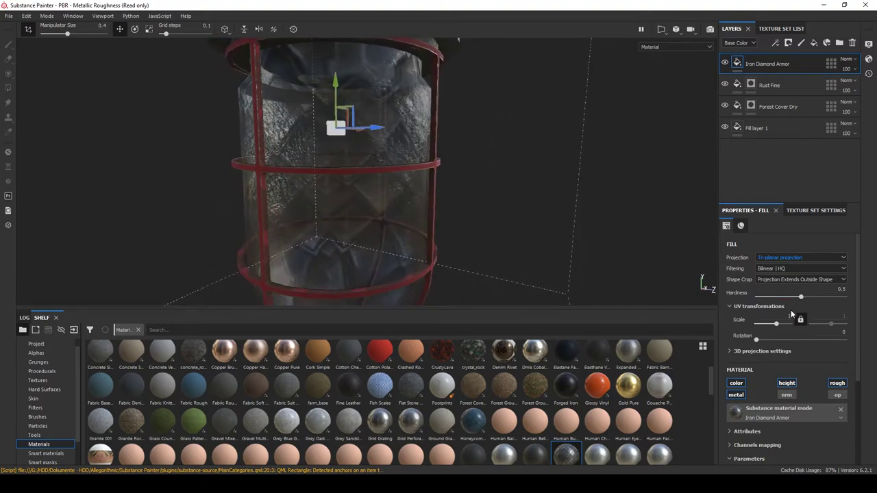
drag(779, 329, 778, 329)
alt+drag(575, 288, 491, 209)
Hide the Fill layer 1, Forest Cover Dry and Rust Fine layers to isolate the diamond pattern on the glass
click(725, 129)
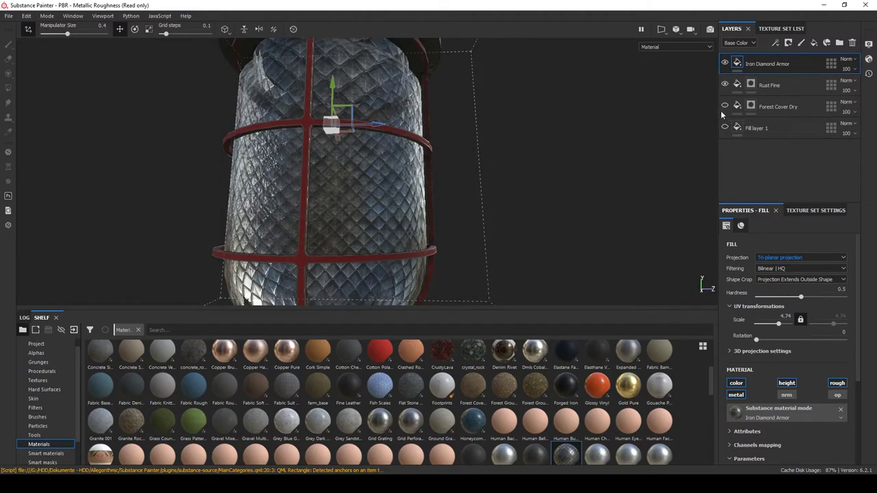
click(723, 86)
alt+drag(446, 110, 444, 222)
scroll(492, 146, down, 3)
scroll(445, 223, up, 4)
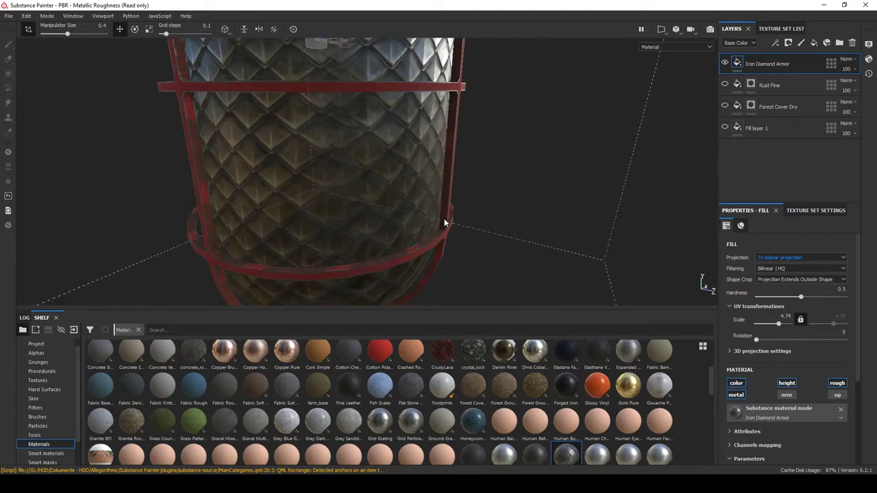
Limit the Iron Diamond Armor layer to the height and normal channels, with colour, metallic, roughness and opacity switched off
click(792, 395)
click(841, 397)
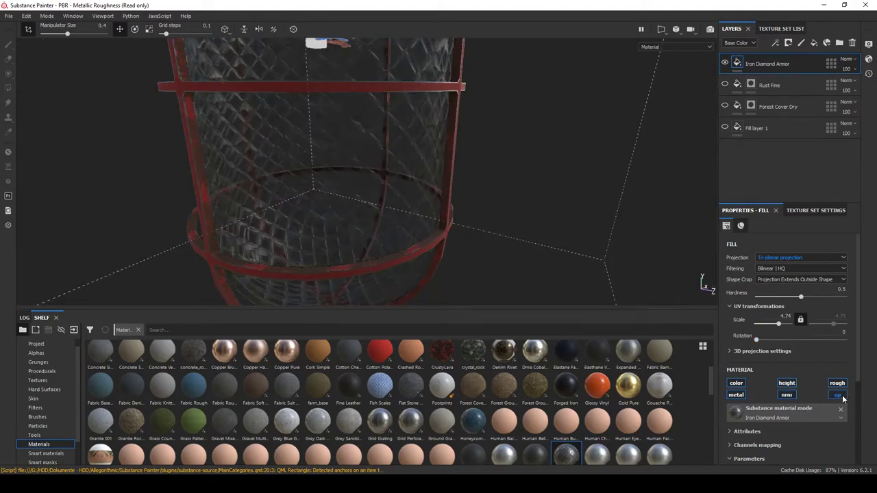
alt+drag(405, 285, 622, 309)
click(838, 396)
click(839, 384)
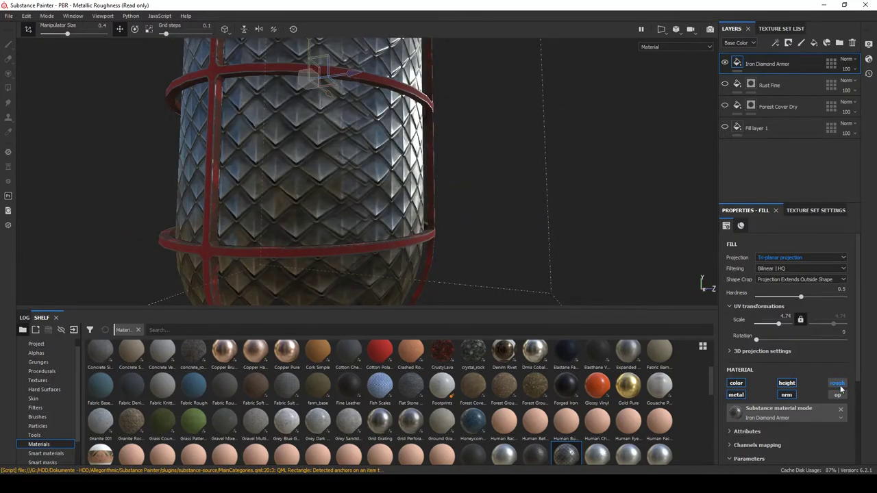
click(736, 397)
click(735, 385)
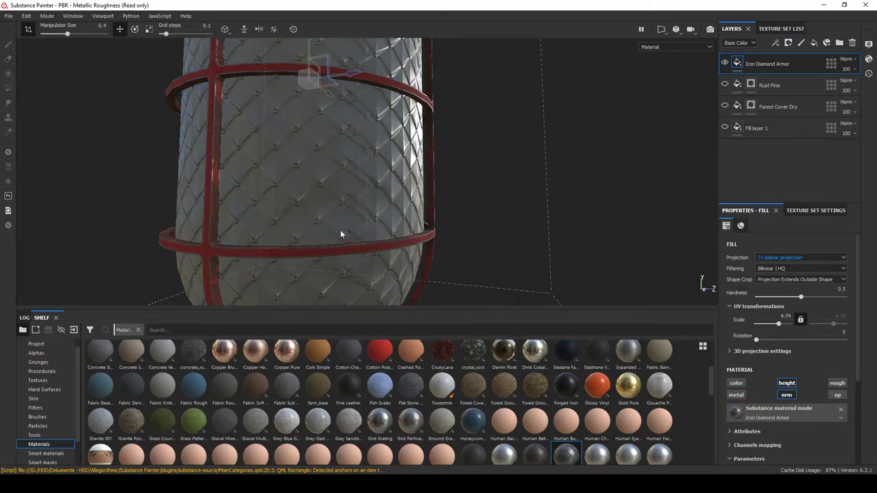
Compare the glass relief with the layer's height channel switched off and back on
alt+drag(341, 235, 491, 228)
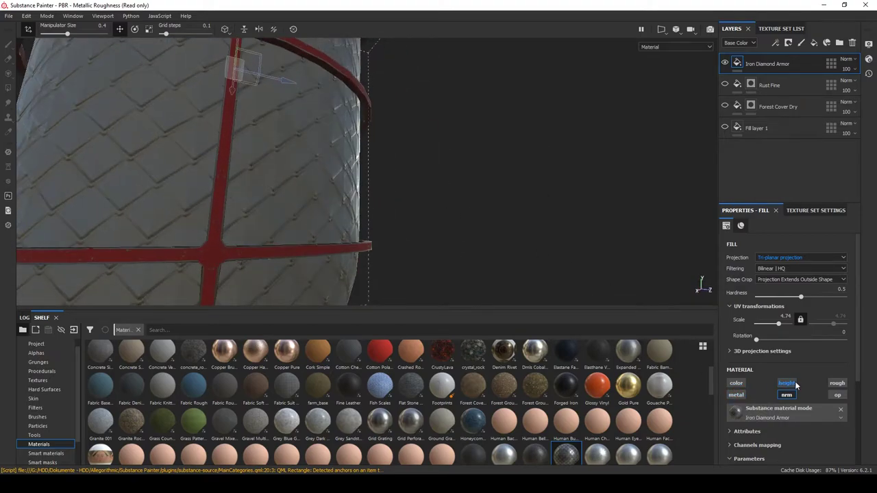
alt+drag(568, 283, 377, 281)
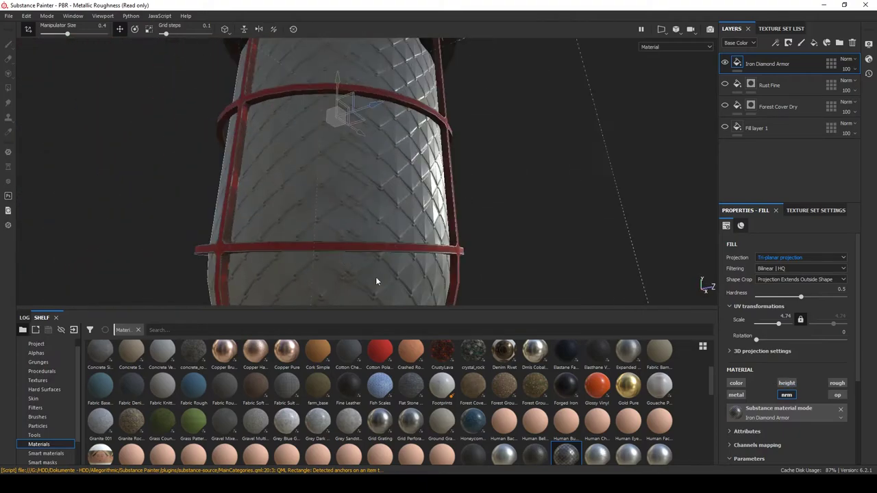
click(794, 385)
scroll(396, 204, down, 3)
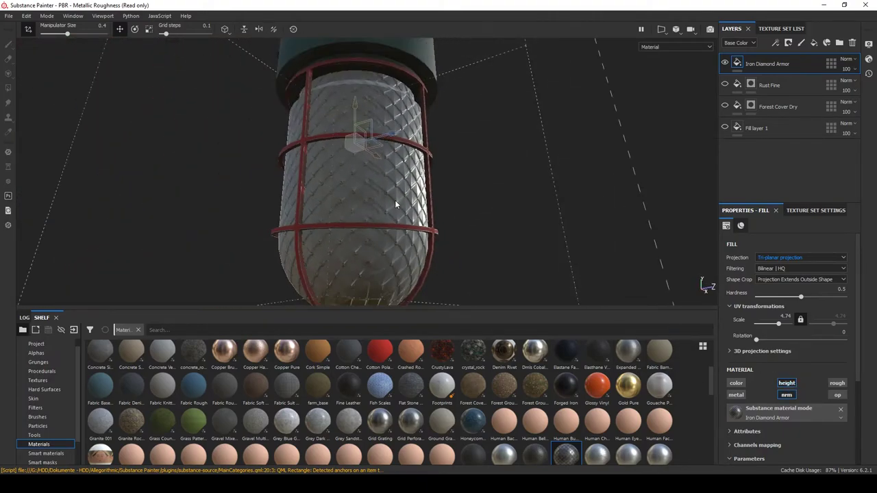
Set the Iron Diamond Armor layer's UV scale to 13.48 for a finer diamond pattern on the glass
scroll(411, 201, up, 5)
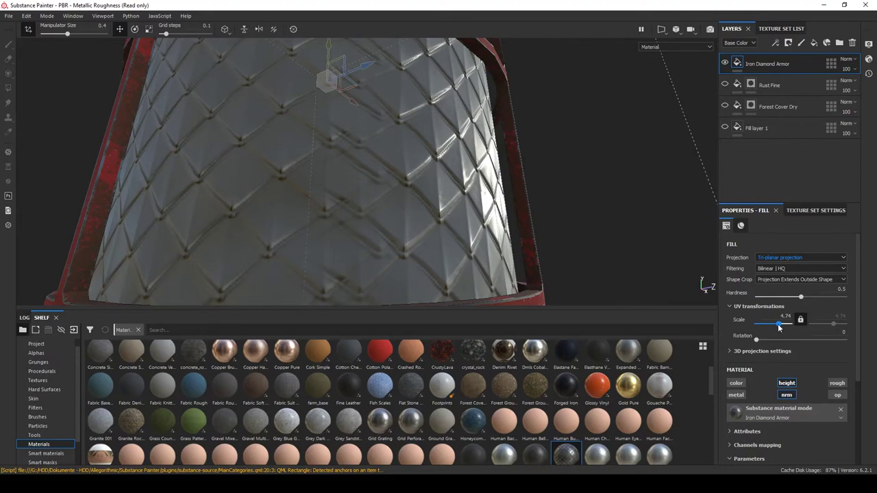
drag(778, 328, 780, 330)
scroll(328, 179, down, 5)
alt+drag(327, 180, 446, 221)
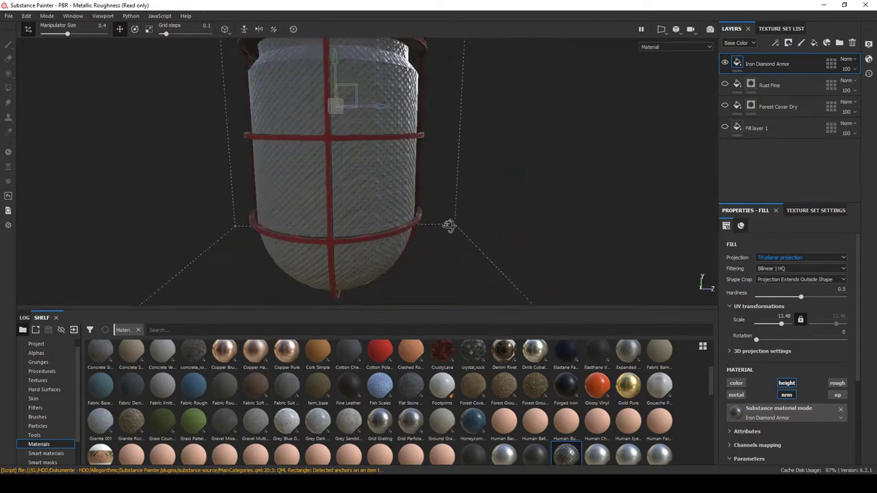
scroll(448, 215, up, 3)
alt+drag(526, 219, 399, 205)
scroll(428, 185, down, 5)
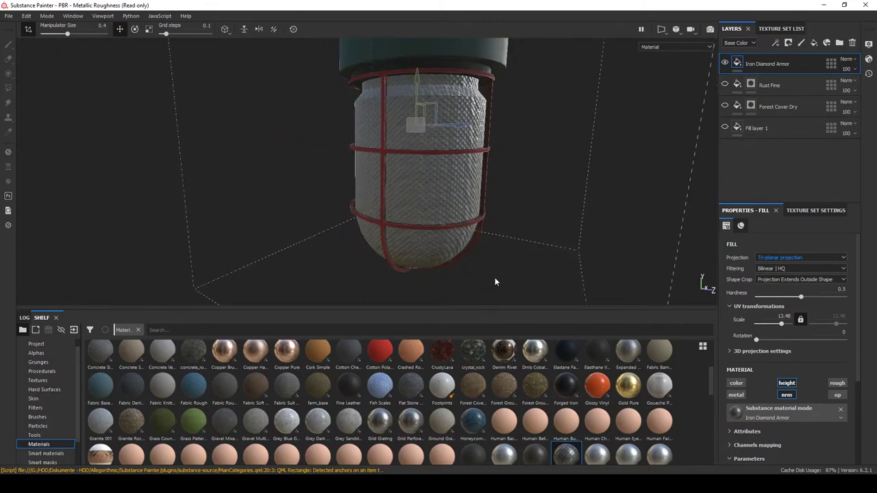
Unlink the layer's UV scale values and set the second one to 0.59 to stretch the diamonds into vertical ribs
alt+drag(495, 278, 489, 243)
scroll(490, 242, up, 3)
alt+middle_drag(520, 209, 494, 267)
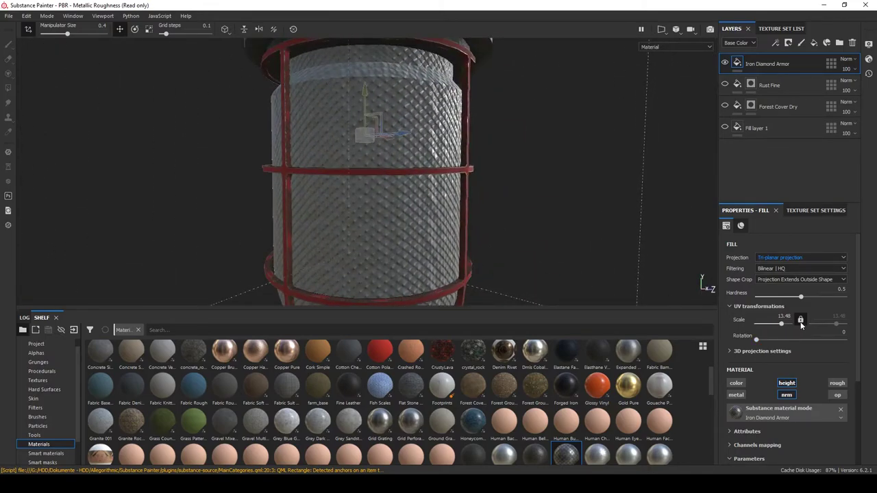
drag(840, 328, 832, 324)
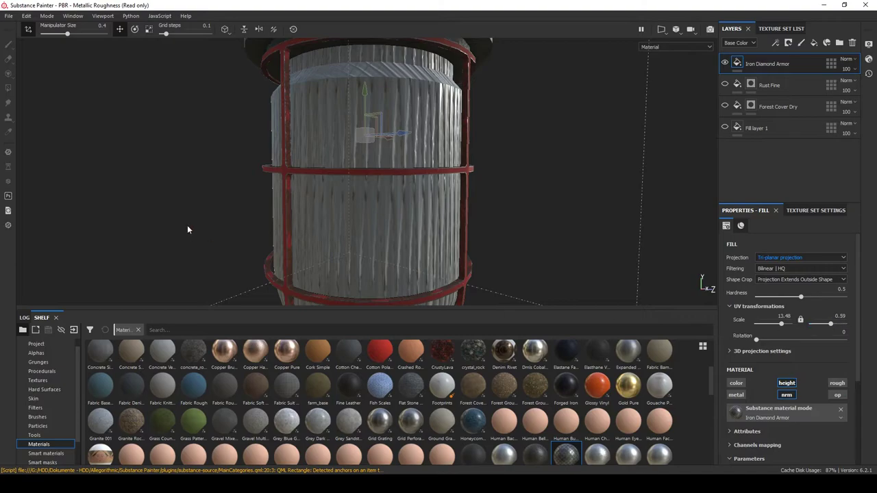
alt+drag(197, 225, 365, 257)
scroll(365, 256, down, 4)
alt+middle_drag(429, 278, 420, 228)
alt+drag(428, 265, 493, 219)
Show the Rust Fine and Forest Cover Dry layers again and check the ribbed glass with its dirt and rust
click(726, 85)
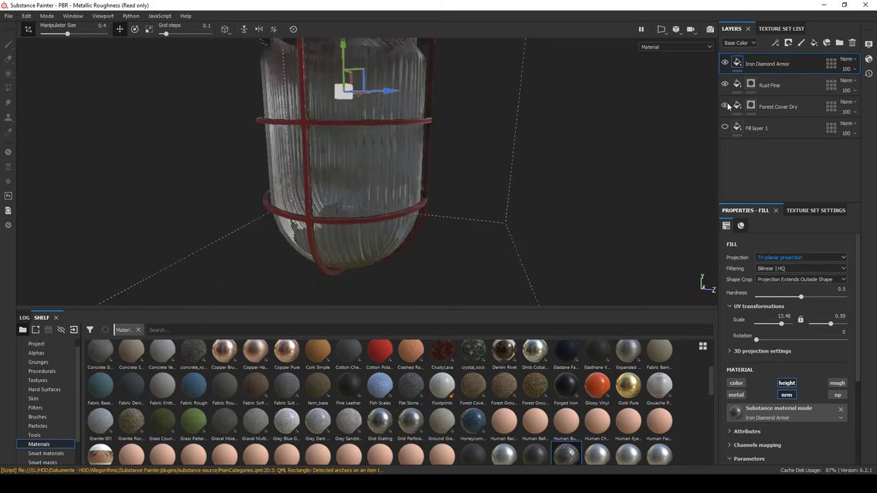
click(725, 106)
alt+drag(426, 189, 391, 201)
alt+middle_drag(391, 201, 417, 229)
scroll(418, 229, up, 3)
alt+drag(310, 204, 358, 182)
alt+drag(121, 170, 443, 164)
Switch to the Industrial-Lamp-base texture set and apply the Rust Fine material to the lamp's base
scroll(444, 164, down, 3)
alt+middle_drag(484, 108, 473, 209)
click(781, 29)
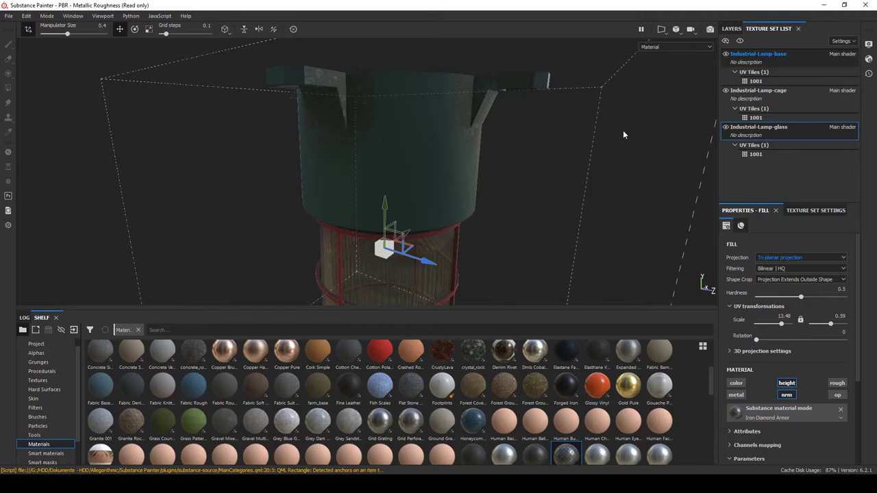
key(p)
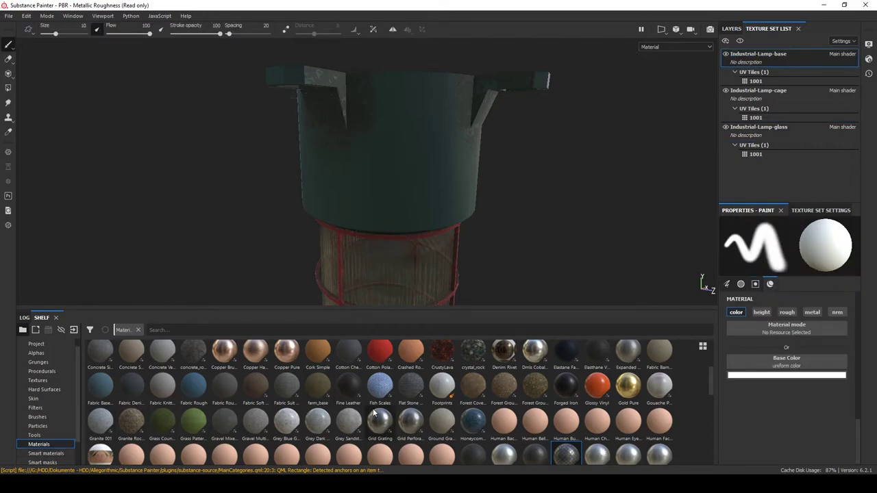
scroll(380, 415, down, 5)
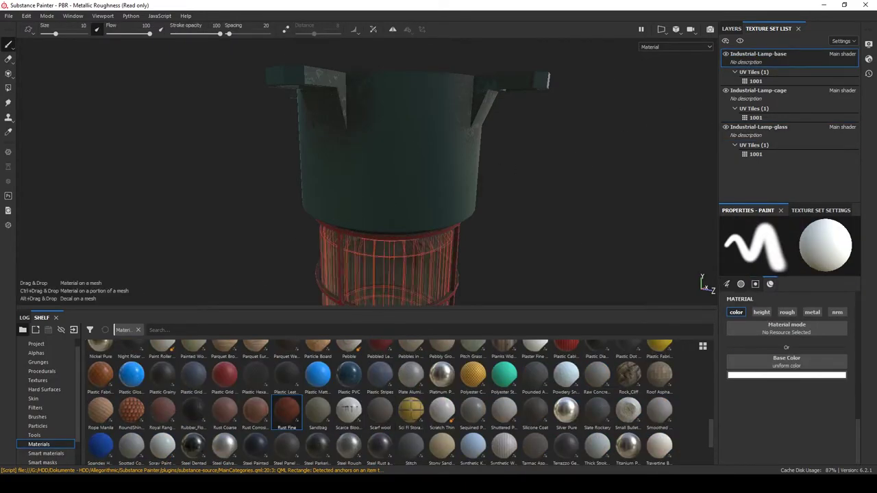
drag(287, 410, 387, 157)
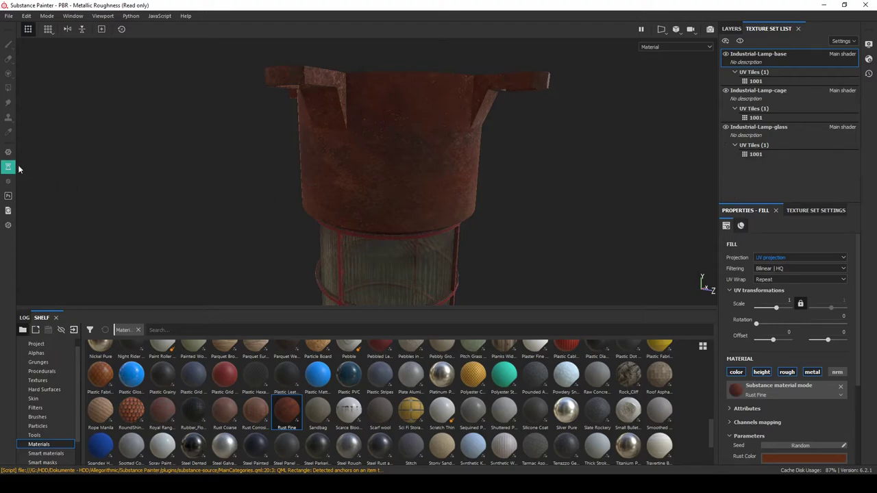
Collapse the Plastic Tool Worn folder in the base's layer stack and add a black mask to its Rust Fine layer
click(731, 28)
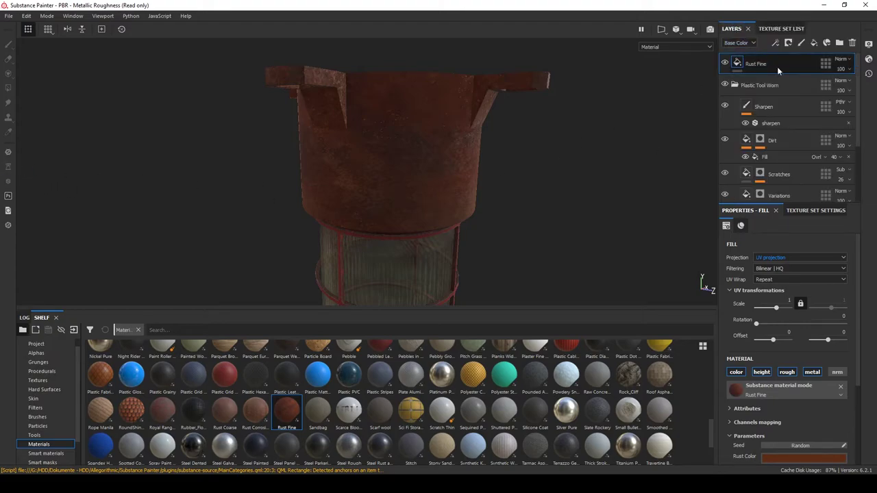
click(735, 84)
right_click(759, 63)
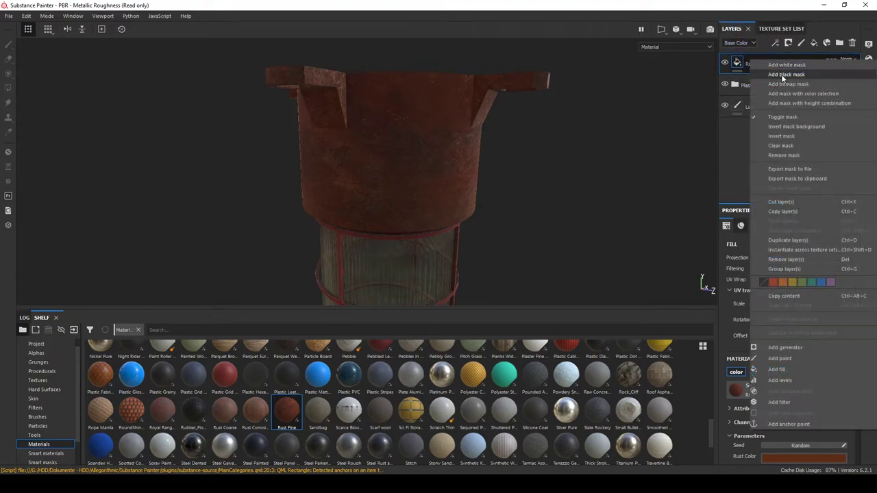
click(782, 75)
Set the brush's grayscale to 1 and paint rust into the mask below the first mounting bracket of the base
alt+drag(427, 145, 450, 127)
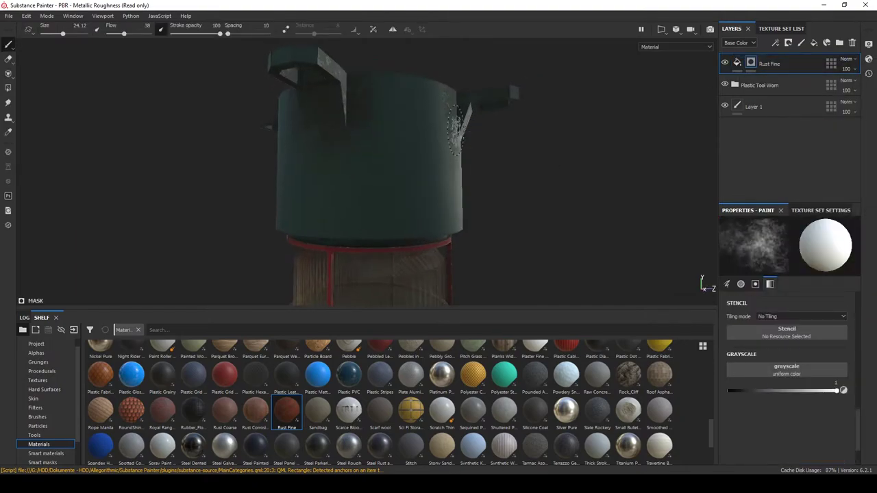
alt+middle_drag(450, 127, 495, 180)
scroll(418, 124, up, 3)
click(787, 390)
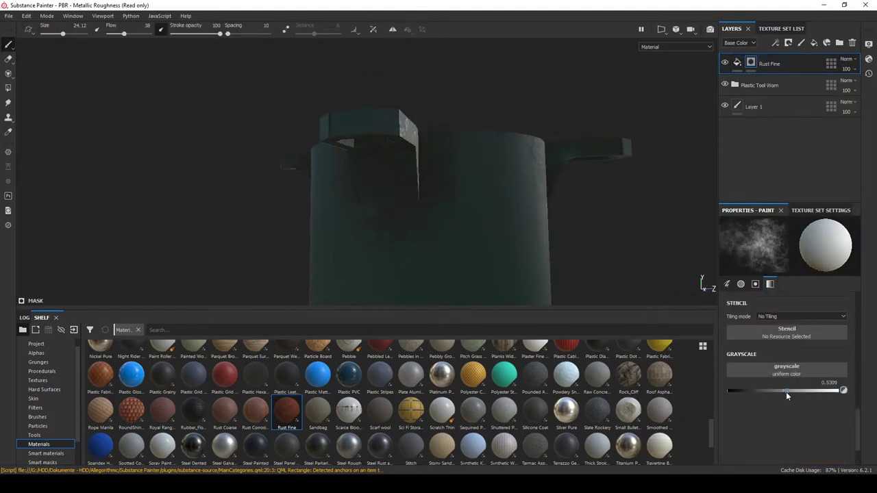
drag(811, 391, 839, 392)
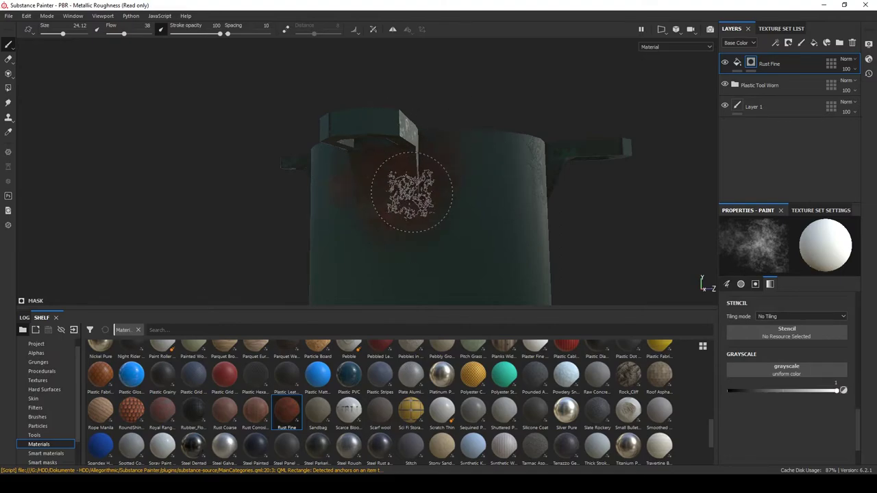
Paint rust into the Rust Fine mask around the next mounting brackets and the base wall beneath them
alt+drag(411, 192, 493, 197)
alt+drag(301, 157, 351, 151)
mouse_move(492, 144)
alt+mouse_down()
mouse_move(386, 107)
mouse_move(541, 130)
mouse_move(573, 160)
mouse_move(592, 139)
mouse_move(390, 158)
alt+mouse_up()
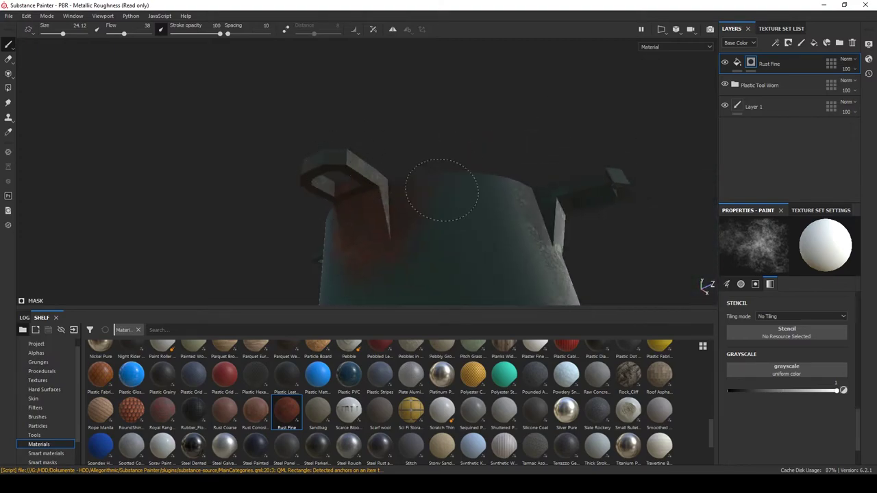
mouse_move(471, 194)
alt+mouse_down()
mouse_move(399, 201)
mouse_move(426, 207)
alt+mouse_up()
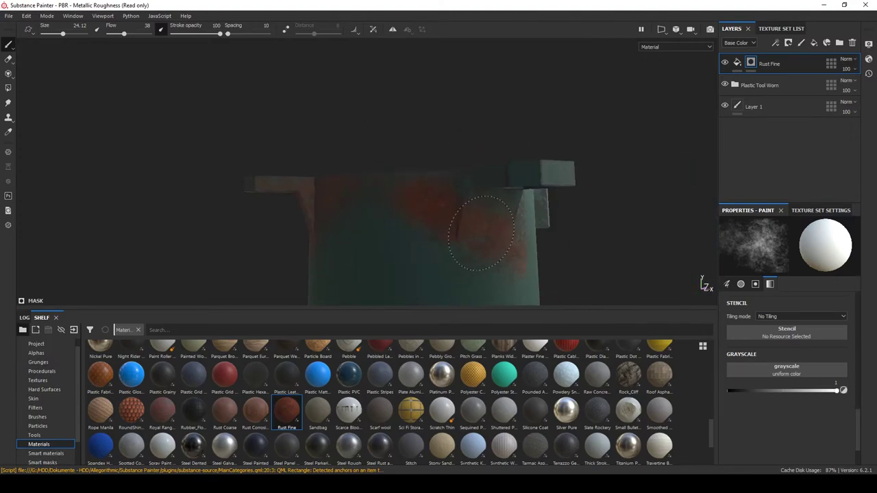
alt+drag(473, 227, 434, 184)
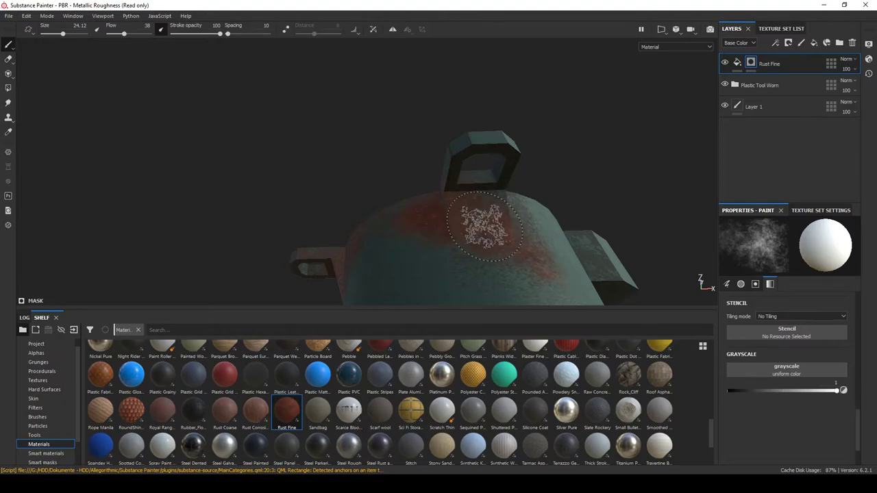
mouse_move(497, 252)
alt+mouse_down()
mouse_move(489, 200)
mouse_move(332, 210)
alt+mouse_up()
mouse_move(285, 237)
alt+mouse_down()
mouse_move(343, 221)
mouse_move(376, 137)
alt+mouse_up()
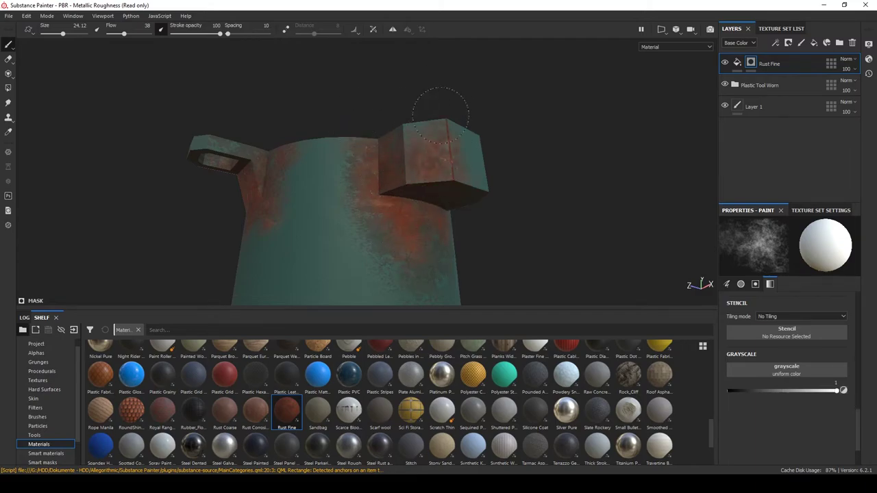
Paint rust onto the box-shaped mount and around the remaining bracket on the base
alt+drag(445, 121, 336, 184)
alt+drag(458, 151, 392, 115)
alt+drag(305, 140, 226, 144)
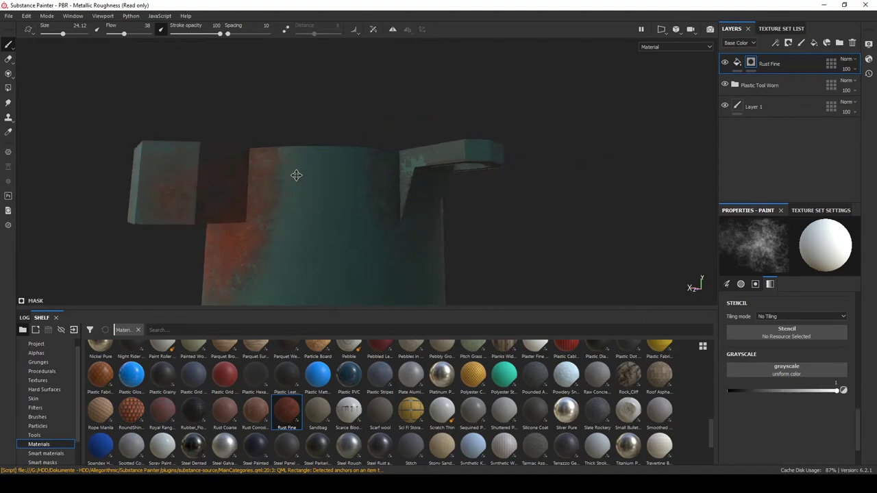
alt+drag(423, 214, 374, 87)
alt+drag(396, 200, 463, 179)
alt+drag(367, 165, 404, 141)
Paint a band of rust around the lower edge of the base, just above the cage
alt+drag(296, 154, 386, 168)
alt+drag(332, 152, 396, 167)
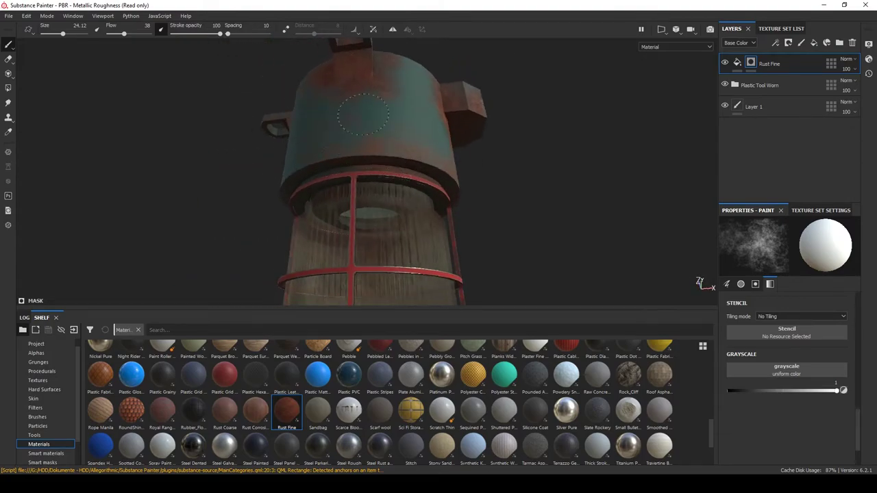
alt+drag(297, 164, 376, 163)
scroll(376, 164, down, 1)
scroll(315, 178, down, 2)
scroll(305, 178, up, 4)
mouse_move(302, 182)
alt+mouse_down()
mouse_move(382, 147)
mouse_move(326, 225)
mouse_move(326, 213)
alt+mouse_up()
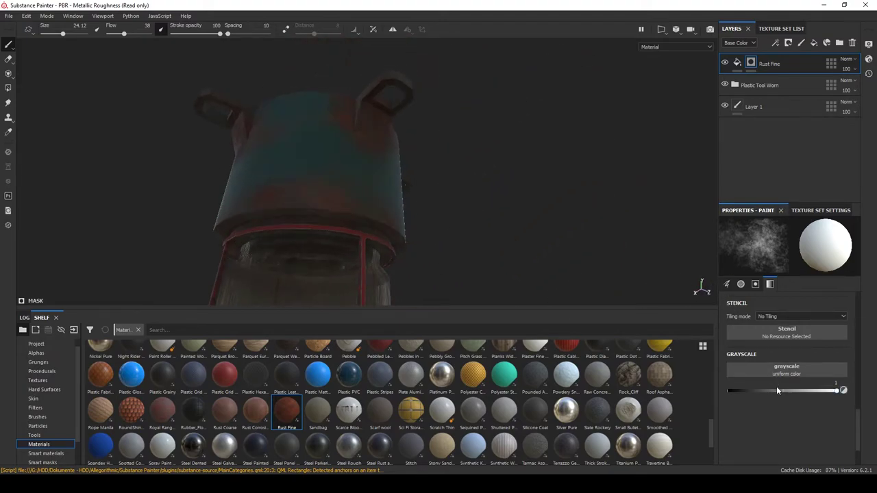
Set the mask brush to black with size 57.44 and flow 15, and soften the rust below the mounting brackets
scroll(797, 377, up, 10)
drag(781, 334, 806, 334)
drag(772, 385, 751, 387)
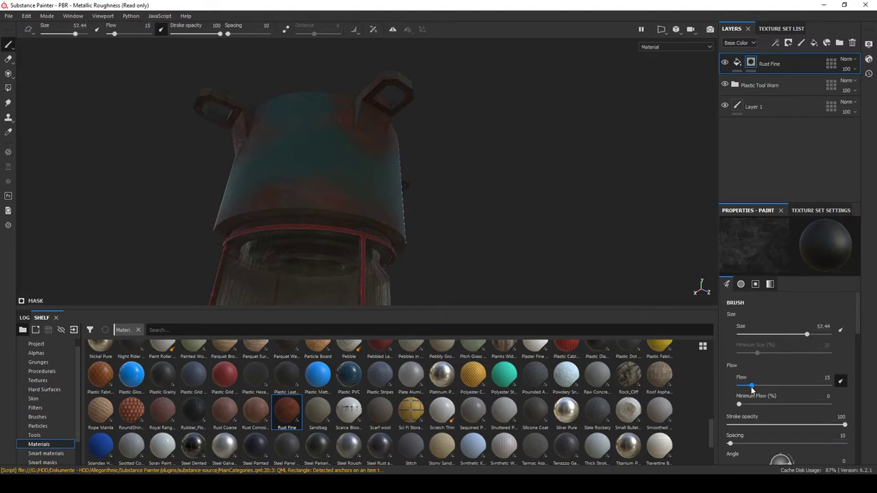
alt+drag(303, 153, 324, 167)
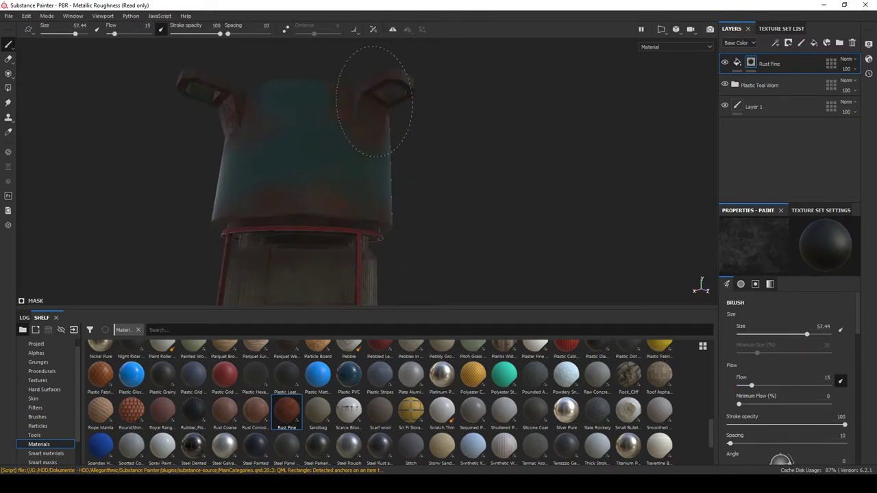
alt+drag(382, 123, 356, 142)
alt+drag(425, 90, 290, 124)
alt+drag(334, 205, 380, 207)
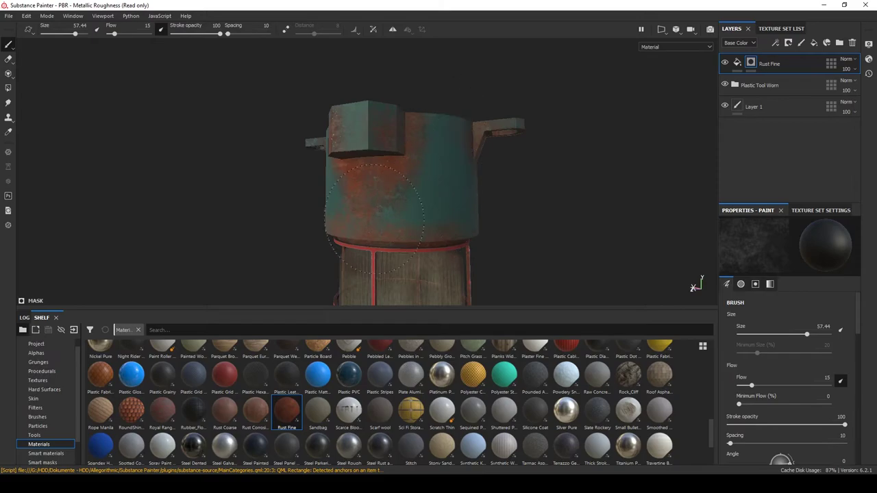
Fade the painted rust lightly around the rest of the base, including the box-shaped mount and the wall beside it
alt+drag(301, 239, 293, 118)
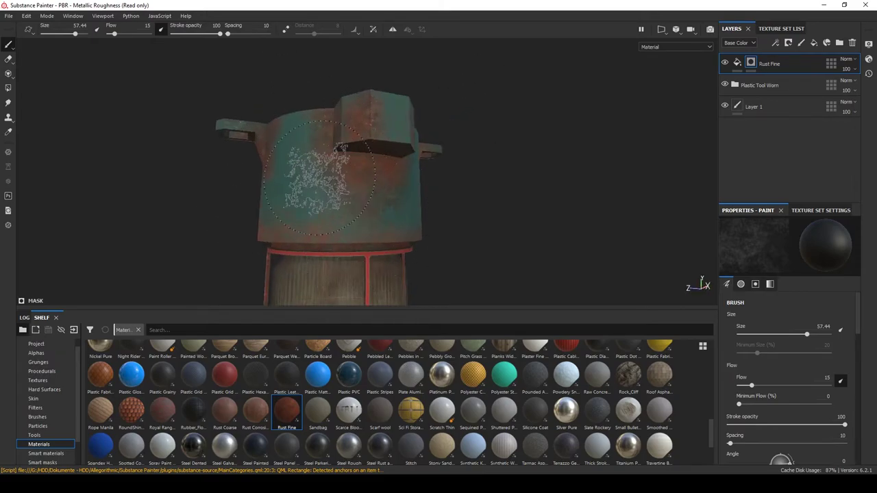
alt+drag(273, 154, 425, 205)
alt+drag(344, 209, 468, 186)
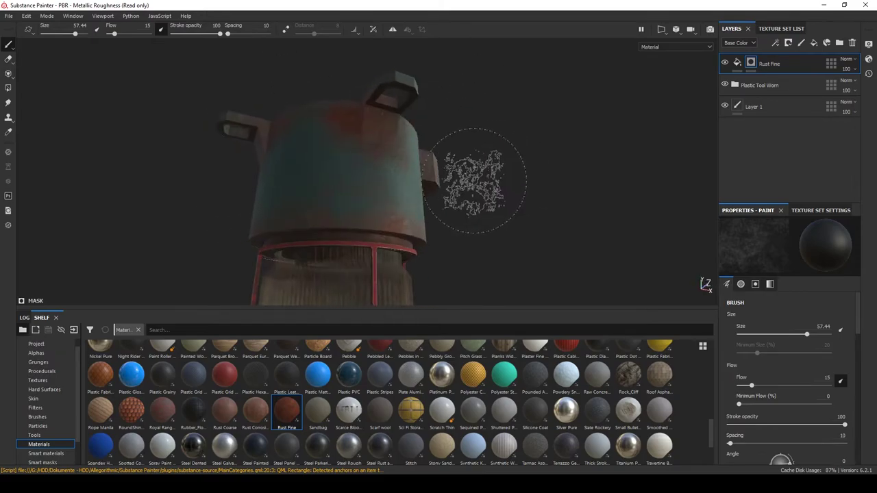
alt+drag(377, 202, 307, 118)
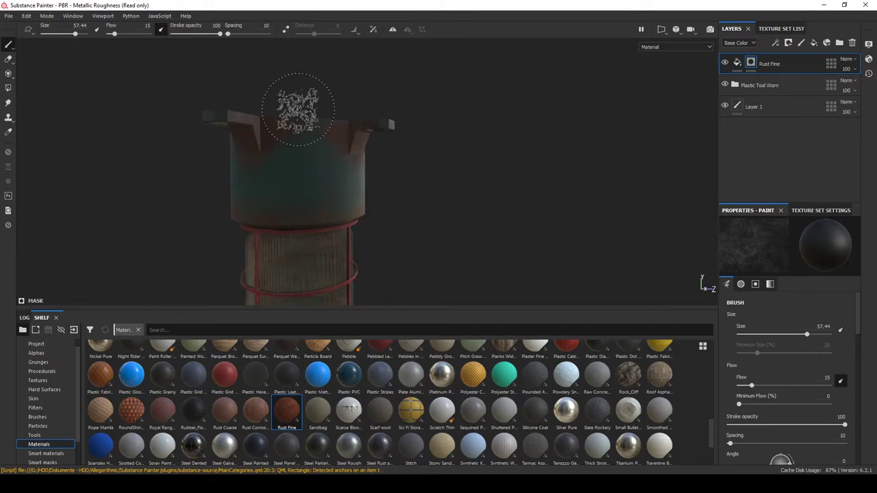
alt+middle_drag(305, 192, 379, 165)
alt+right_drag(380, 164, 476, 192)
alt+drag(476, 192, 260, 158)
alt+drag(476, 156, 292, 203)
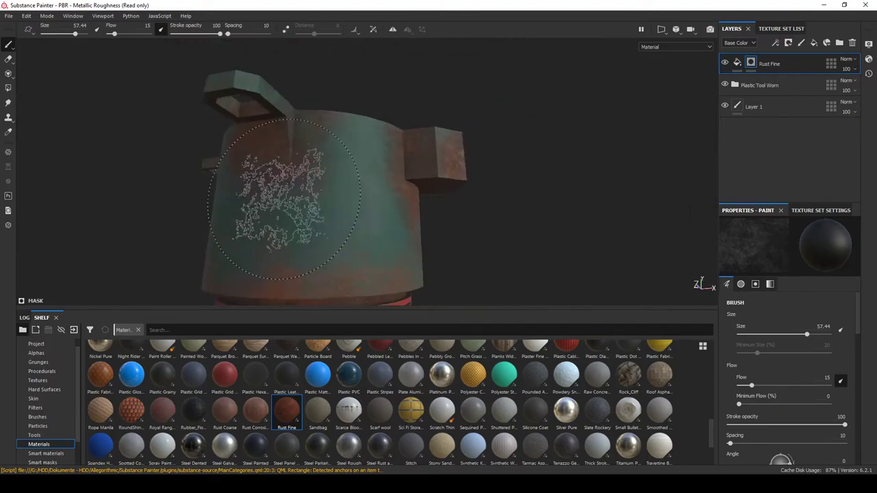
alt+drag(418, 194, 357, 217)
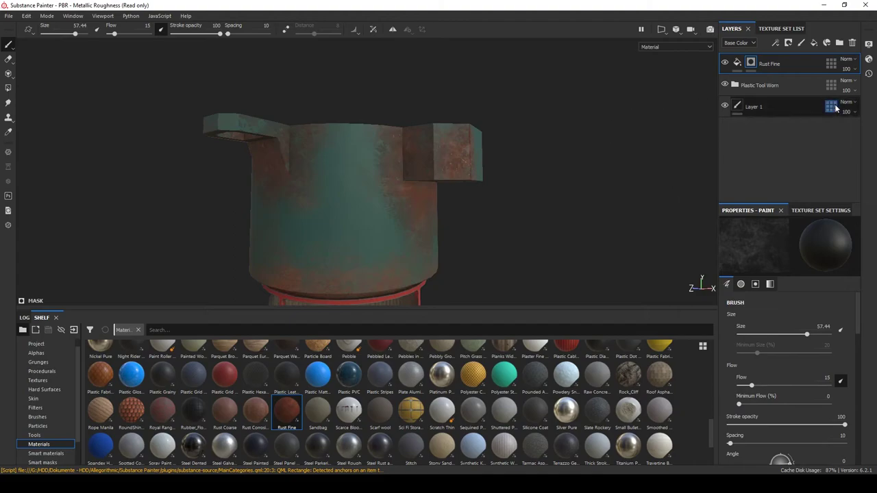
Expand the Plastic Tool Worn folder and set its Plastic layer's base color to a neutral dark grey with RGB 0.025
click(751, 84)
click(737, 85)
scroll(814, 159, down, 3)
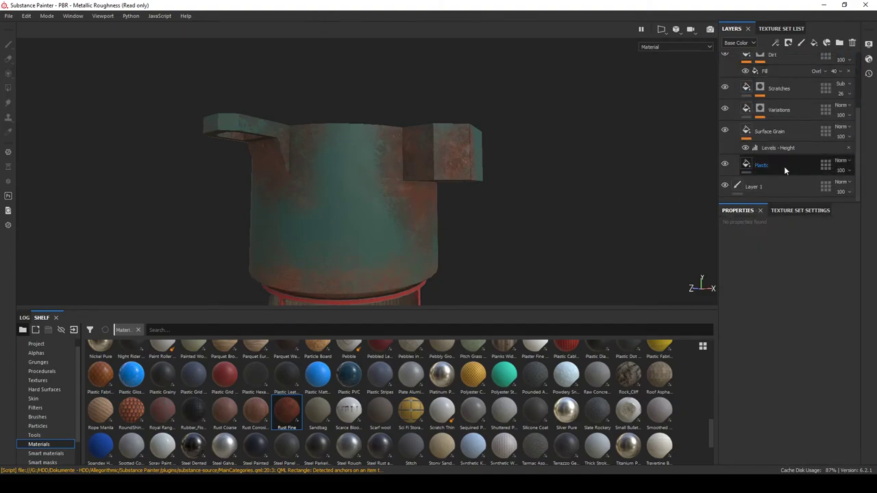
click(784, 170)
scroll(768, 288, down, 3)
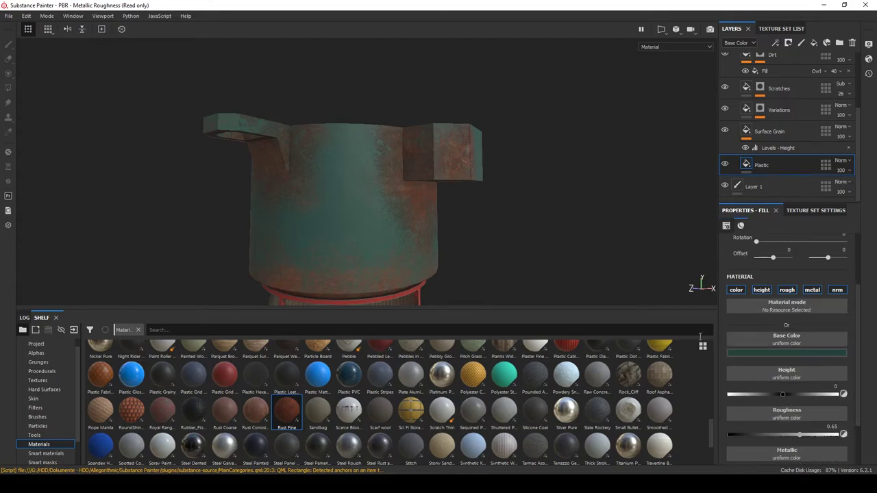
click(785, 351)
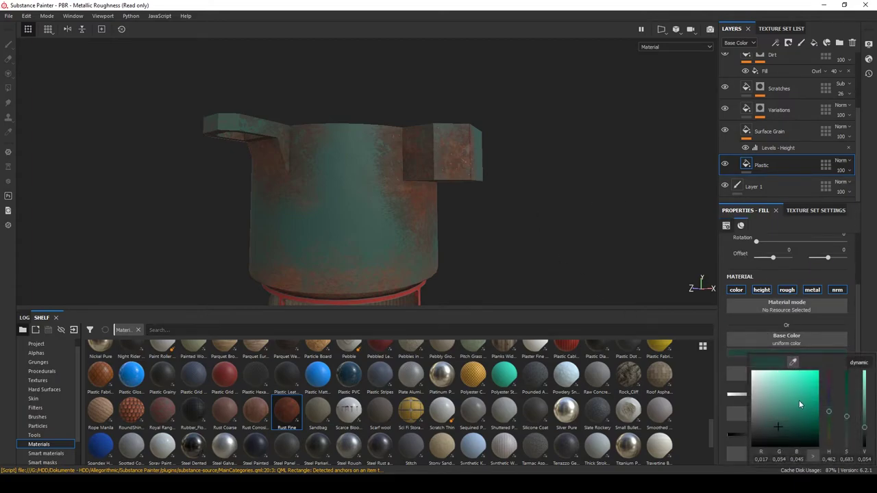
drag(799, 400, 746, 429)
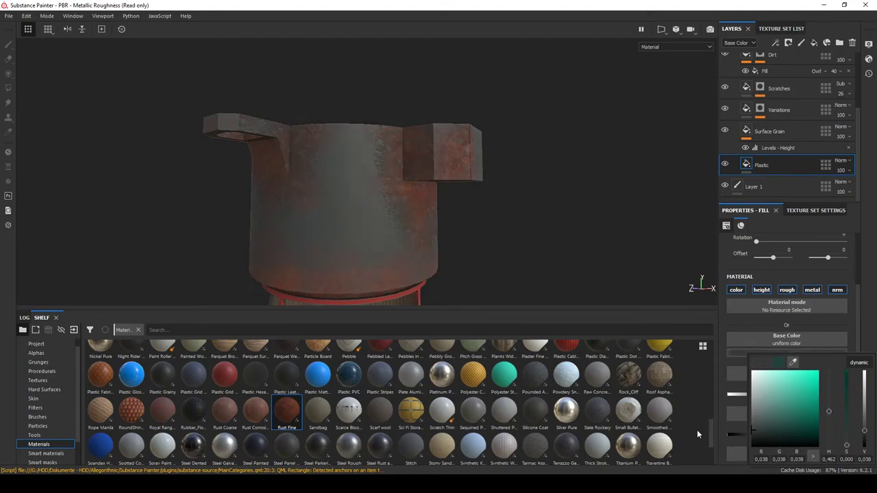
mouse_move(866, 431)
mouse_down()
mouse_move(865, 378)
mouse_move(865, 437)
mouse_up()
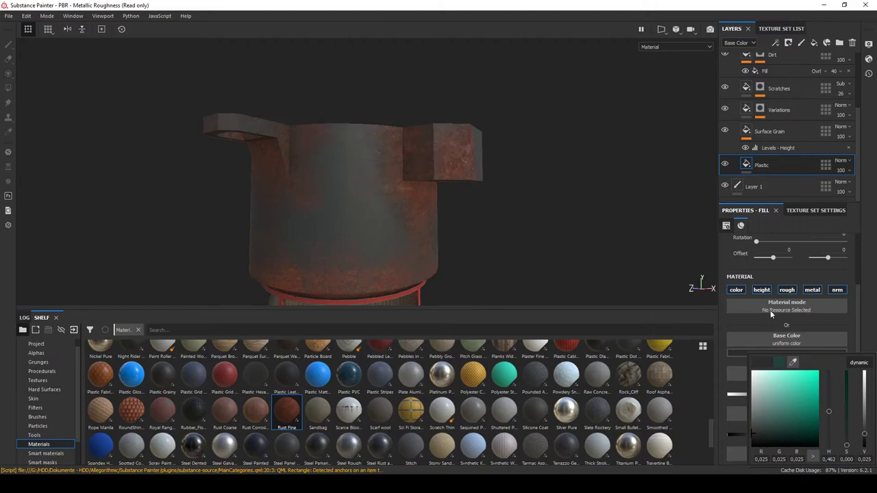
Set the Plastic layer's metallic value to 1 and check the base from another side
scroll(769, 334, down, 2)
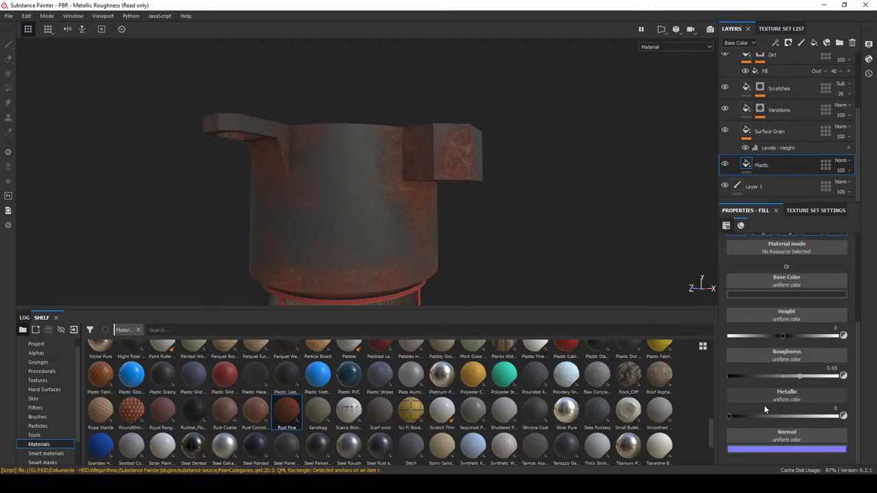
drag(752, 415, 849, 416)
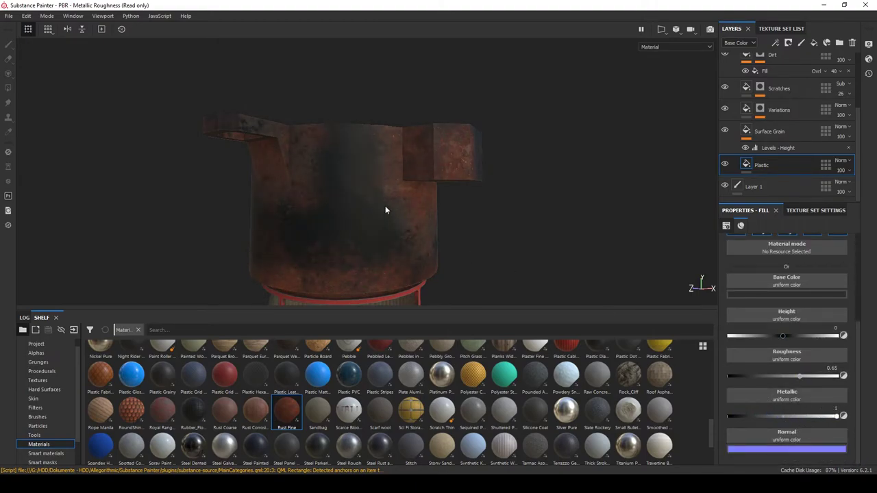
alt+drag(385, 210, 505, 233)
Lighten the Plastic layer's base color to a grey with RGB 0.099 and set its roughness to 0.8519
scroll(773, 352, up, 5)
click(781, 434)
mouse_move(867, 372)
mouse_down()
mouse_move(866, 358)
mouse_move(864, 389)
mouse_up()
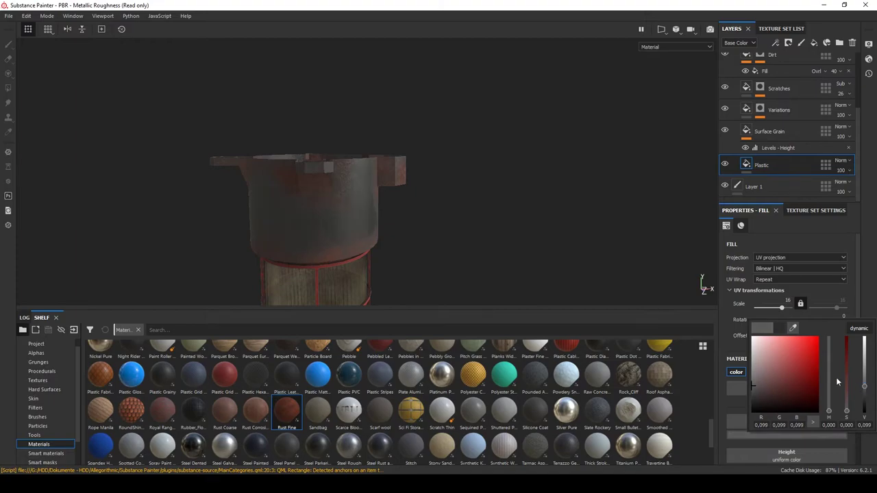
scroll(810, 409, down, 4)
drag(806, 410, 824, 412)
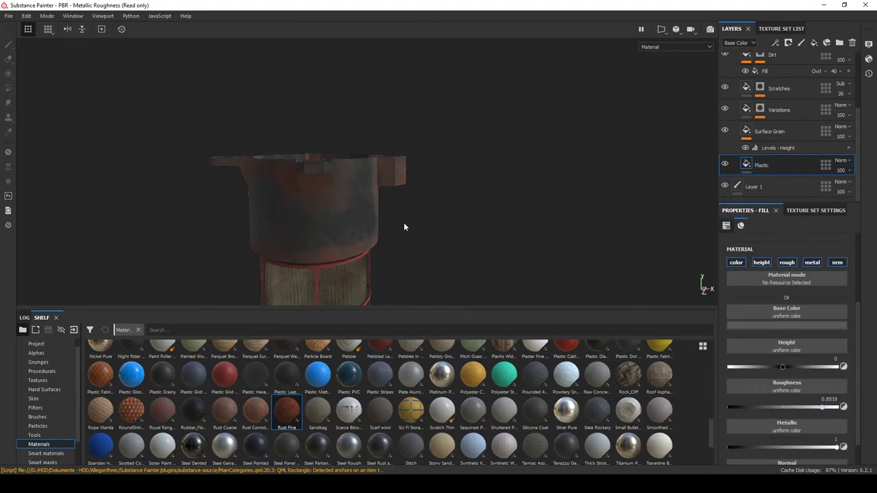
Examine the grey metallic base and its rust from several sides, close up and from a distance
alt+drag(408, 227, 366, 253)
alt+middle_drag(366, 253, 405, 151)
scroll(405, 151, up, 4)
alt+drag(405, 151, 476, 171)
scroll(332, 163, down, 4)
alt+drag(294, 150, 425, 185)
scroll(750, 126, up, 3)
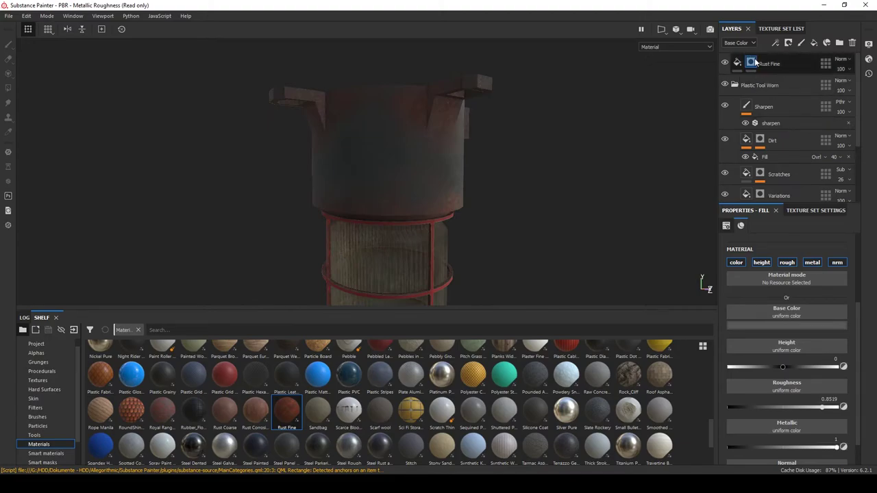
Select the Rust Fine layer's mask and brush black over the rust around the base to break it up
click(751, 63)
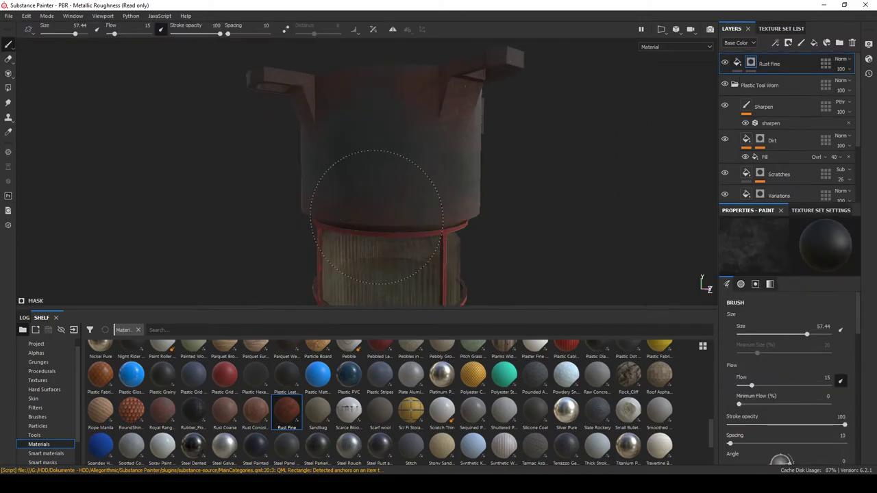
alt+drag(288, 96, 348, 78)
alt+drag(209, 168, 421, 197)
mouse_move(359, 226)
alt+mouse_down()
mouse_move(260, 172)
mouse_move(254, 185)
mouse_move(429, 166)
mouse_move(333, 142)
mouse_move(454, 147)
alt+mouse_up()
mouse_move(322, 137)
alt+mouse_down()
mouse_move(277, 154)
mouse_move(176, 161)
alt+mouse_up()
scroll(129, 133, down, 3)
alt+middle_drag(240, 223, 384, 145)
scroll(284, 163, up, 2)
scroll(284, 163, down, 3)
alt+middle_drag(323, 123, 336, 229)
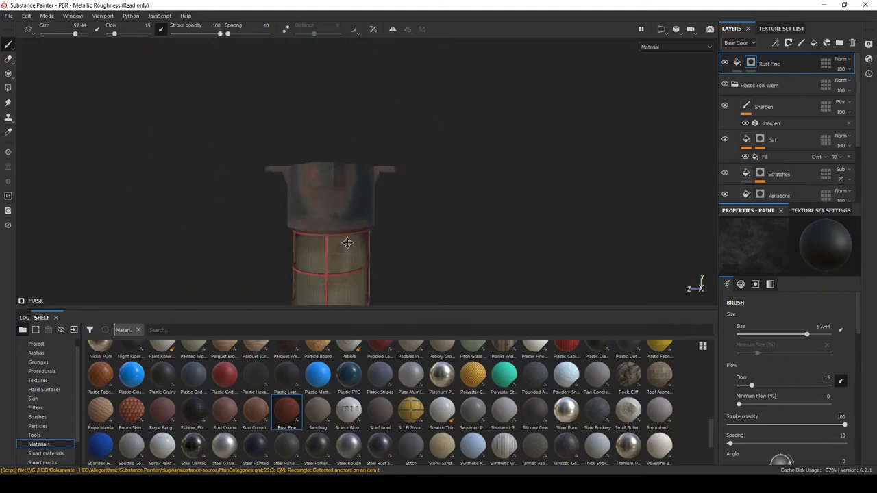
scroll(331, 209, up, 4)
alt+drag(296, 213, 307, 161)
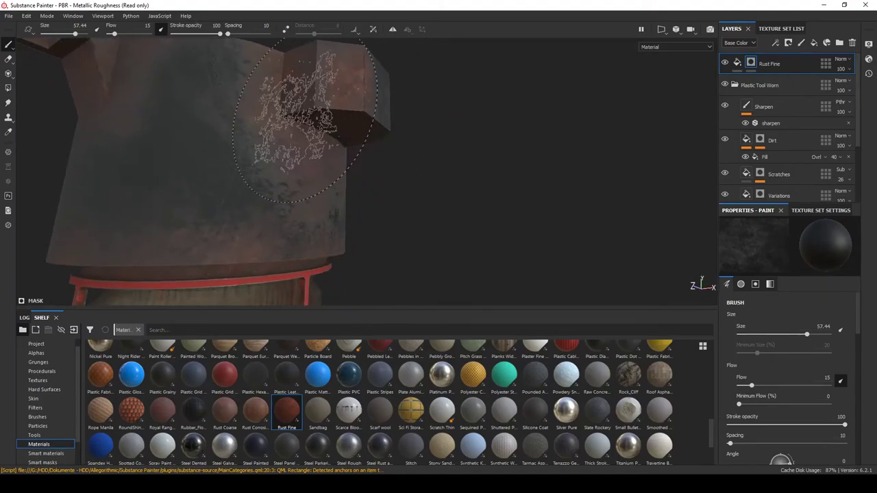
alt+middle_drag(250, 192, 331, 174)
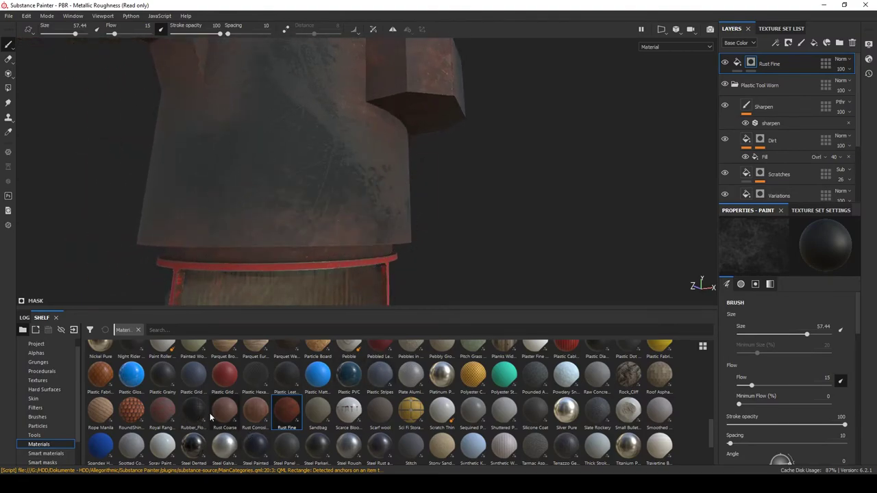
Apply the Rust Coarse material to the base and add a black mask to its layer
drag(222, 411, 376, 149)
right_click(771, 64)
click(788, 78)
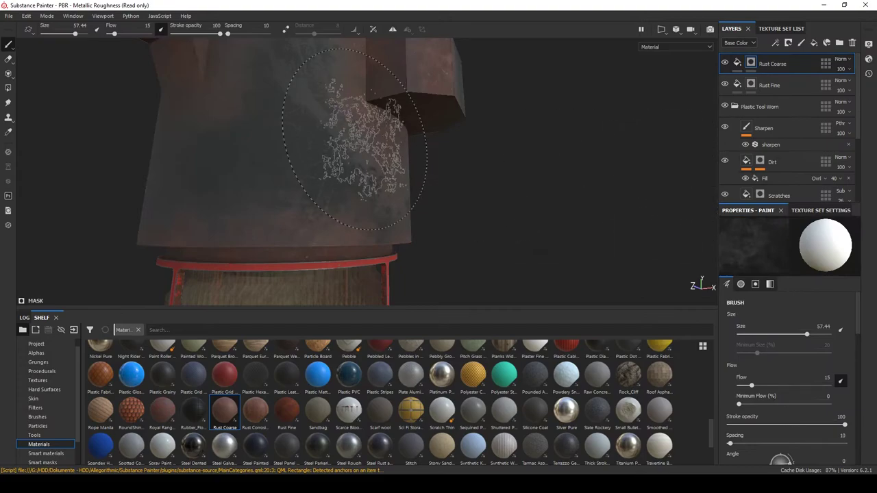
Paint coarse rust into the Rust Coarse mask around the base with the white brush
alt+middle_drag(383, 103, 389, 194)
mouse_move(323, 219)
alt+mouse_down()
mouse_move(293, 88)
mouse_move(370, 192)
alt+mouse_up()
mouse_move(320, 241)
alt+mouse_down()
mouse_move(310, 232)
mouse_move(336, 180)
mouse_move(389, 244)
mouse_move(367, 189)
mouse_move(254, 190)
mouse_move(349, 161)
mouse_move(393, 188)
alt+mouse_up()
mouse_move(239, 190)
alt+mouse_down()
mouse_move(391, 157)
mouse_move(420, 166)
mouse_move(342, 176)
mouse_move(450, 158)
mouse_move(294, 147)
mouse_move(391, 147)
mouse_move(265, 176)
mouse_move(301, 168)
mouse_move(294, 152)
mouse_move(196, 206)
mouse_move(295, 68)
mouse_move(443, 180)
mouse_move(249, 160)
mouse_move(302, 41)
mouse_move(429, 217)
mouse_move(323, 37)
mouse_move(435, 172)
mouse_move(391, 277)
mouse_move(315, 189)
alt+mouse_up()
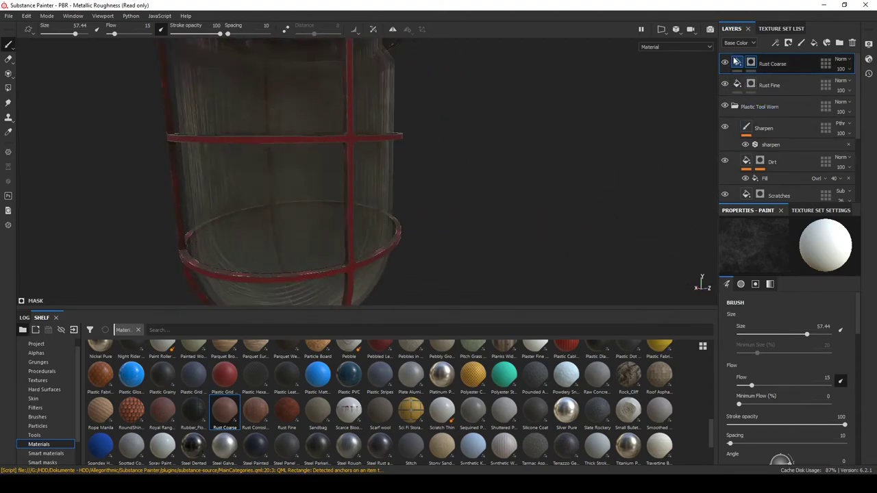
Switch to the Industrial-Lamp-cage texture set and delete the red Paint layer from its Steel Painted Chipped Dirty group
click(781, 28)
click(743, 119)
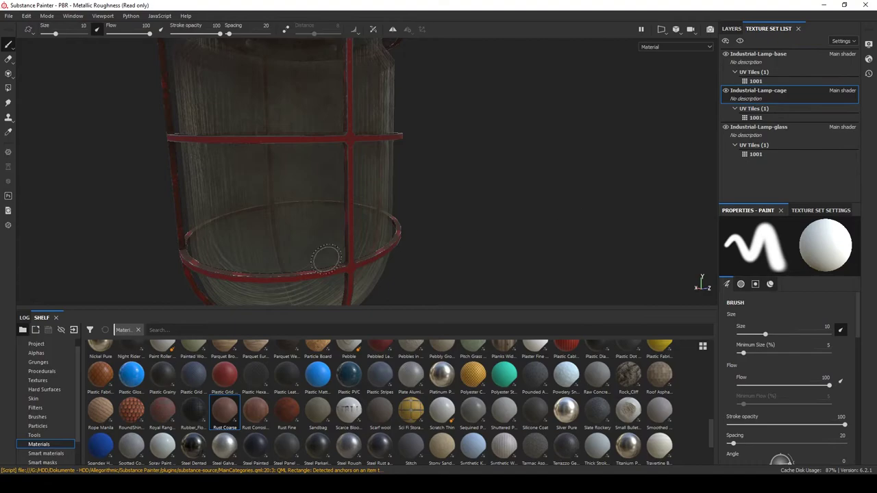
click(731, 28)
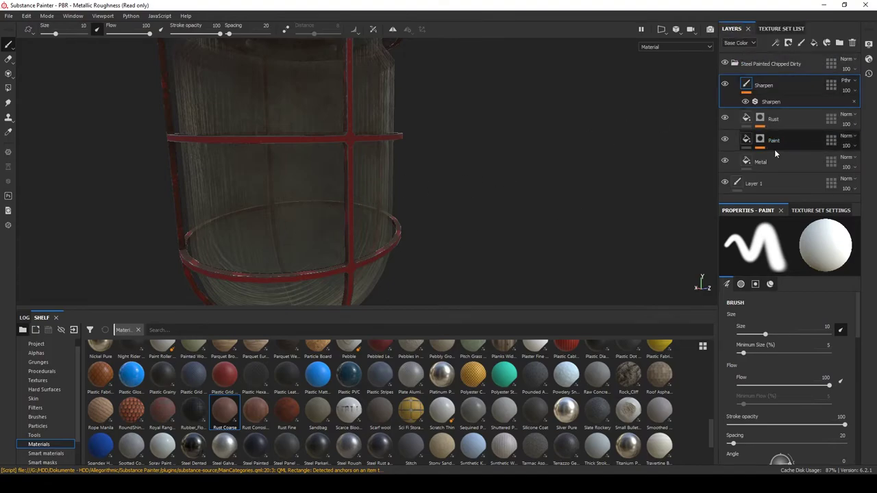
click(776, 159)
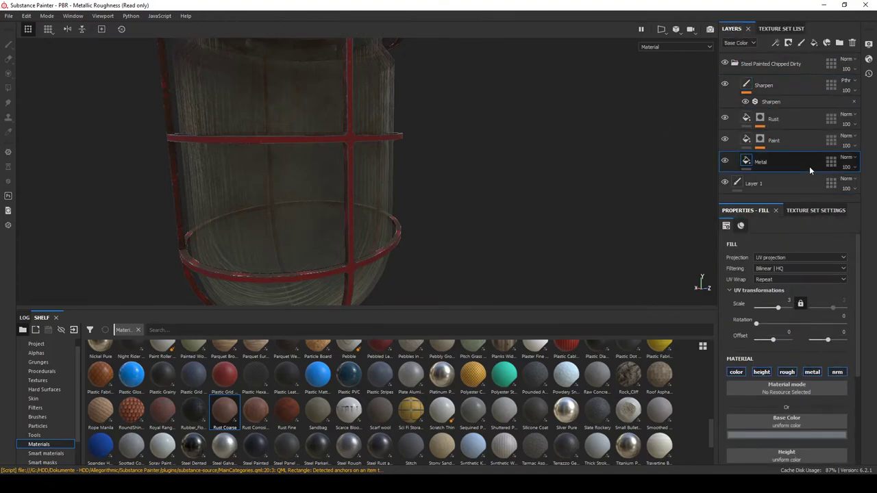
click(803, 140)
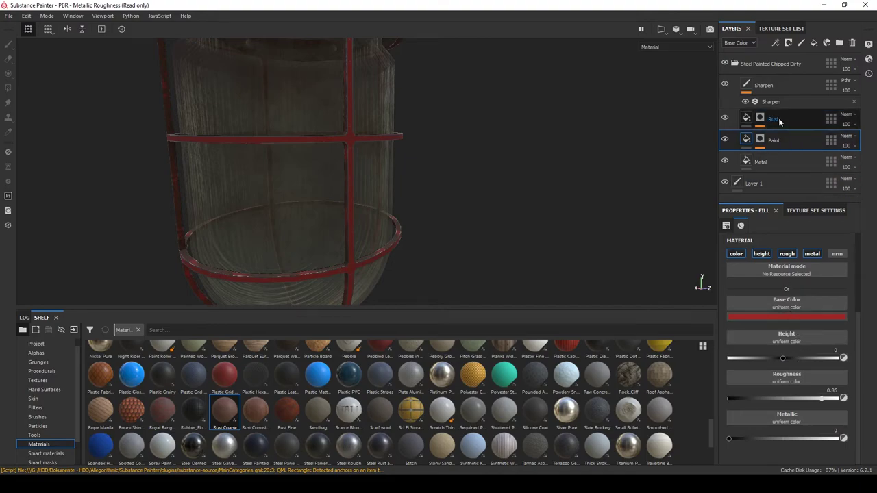
key(Delete)
scroll(445, 224, up, 1)
alt+drag(425, 234, 306, 233)
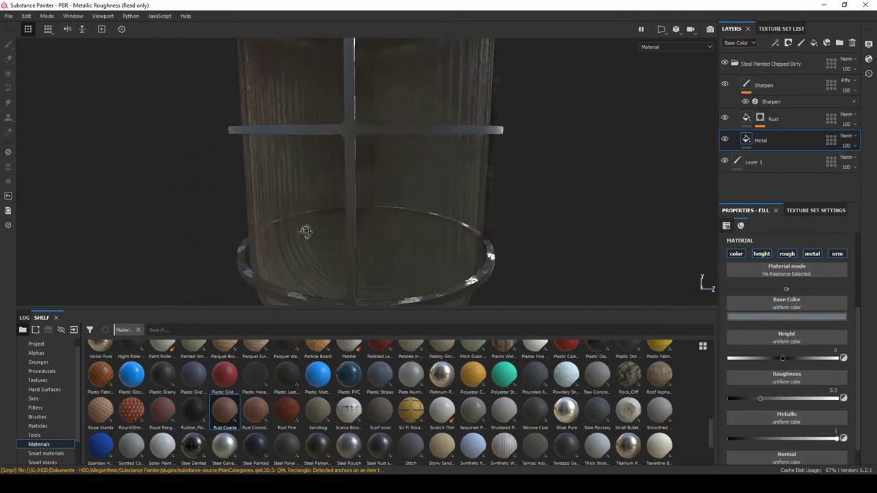
Raise the roughness of the cage's Metal layer to about 0.9
alt+middle_drag(374, 176, 331, 217)
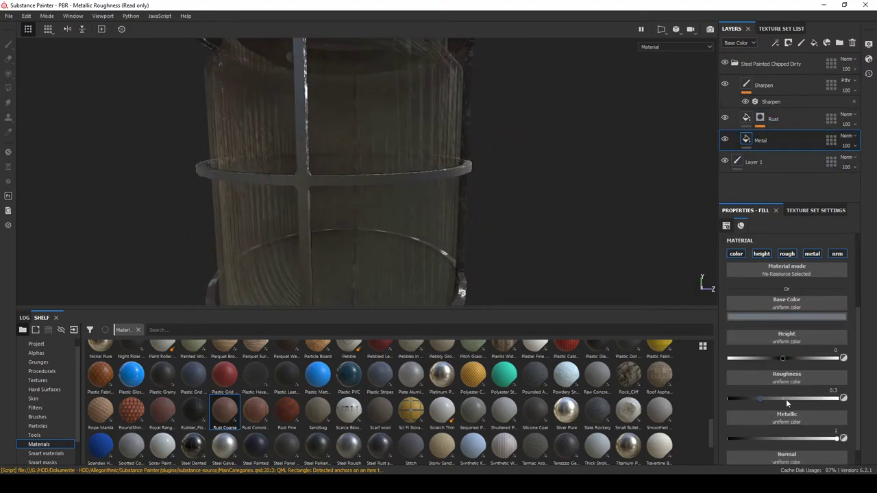
drag(789, 403, 828, 406)
alt+drag(404, 233, 464, 245)
Apply the Rust Fine material to the cage and add a black mask to its layer
drag(299, 420, 296, 414)
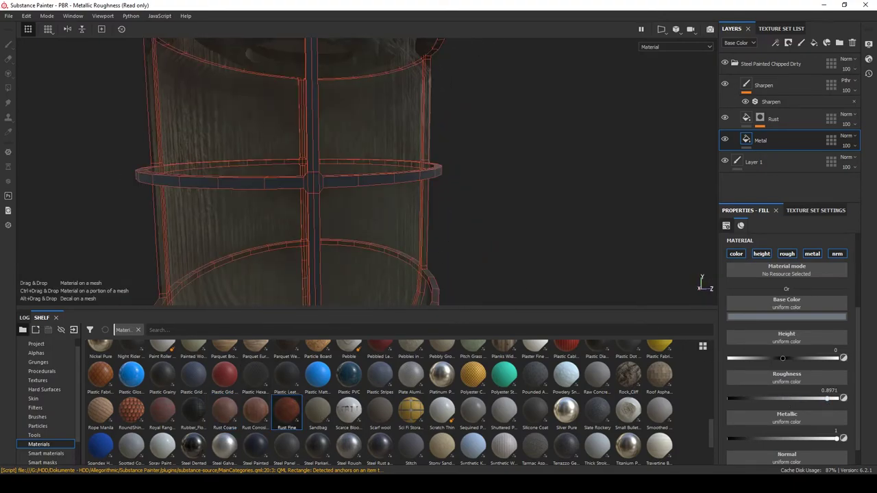
drag(309, 203, 310, 203)
right_click(751, 63)
click(798, 80)
Set the brush flow to 47 and paint fine rust into the mask along the cage's upper bars and ring
scroll(780, 384, down, 5)
scroll(780, 374, up, 3)
scroll(779, 370, up, 2)
click(780, 385)
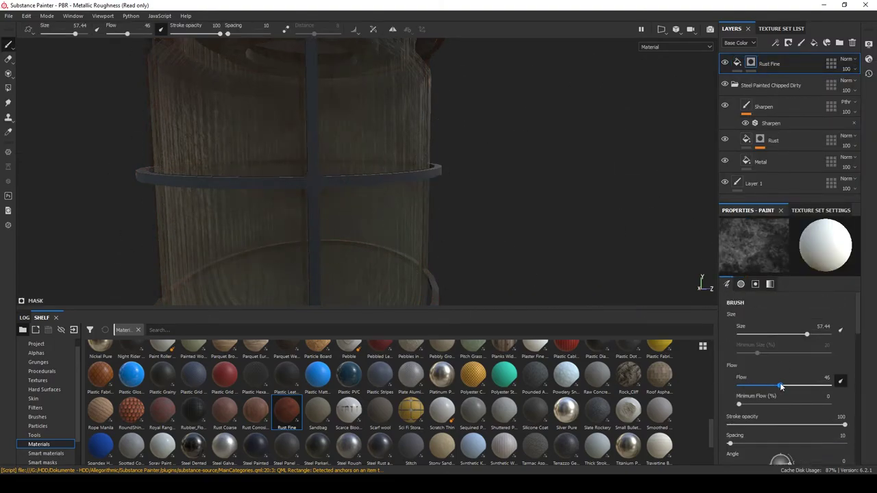
alt+drag(313, 110, 438, 186)
scroll(438, 185, down, 2)
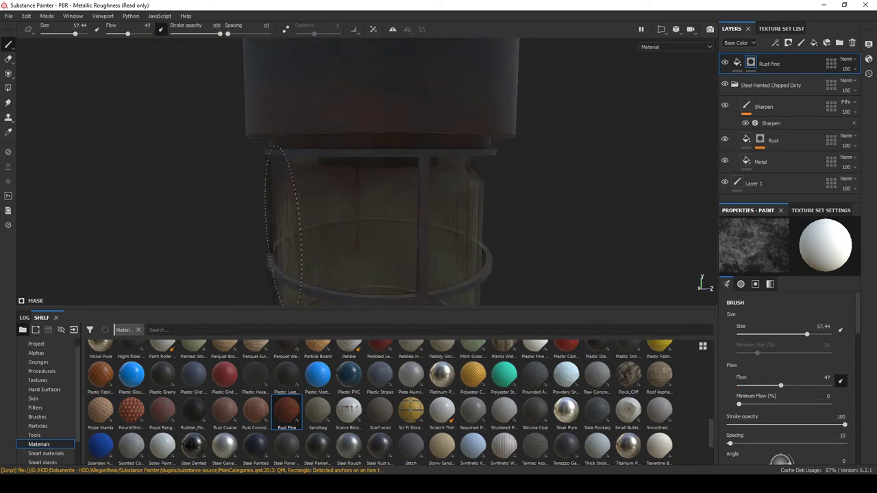
alt+drag(296, 208, 480, 168)
alt+drag(254, 199, 141, 211)
scroll(301, 209, down, 3)
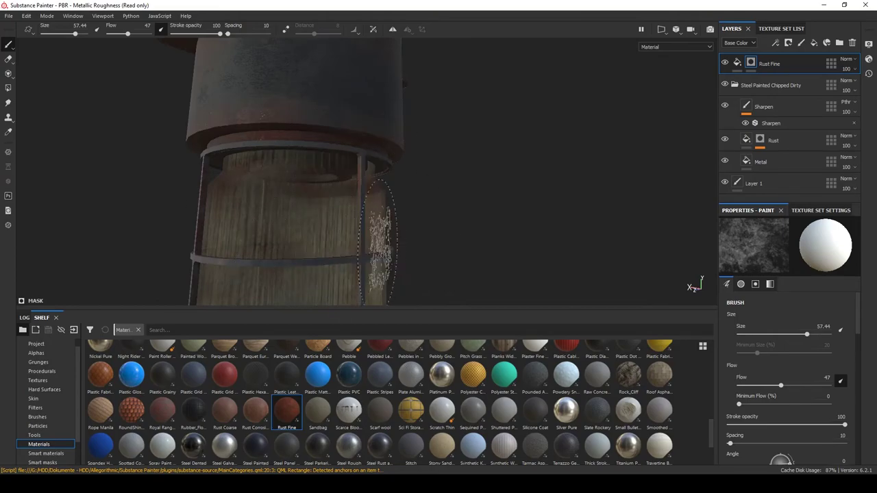
Continue painting fine rust over the cage's remaining sides, middle ring and lower curved bars
mouse_move(343, 235)
alt+mouse_down()
mouse_move(260, 251)
mouse_move(295, 142)
alt+mouse_up()
scroll(295, 142, up, 3)
mouse_move(335, 205)
mouse_down()
mouse_move(336, 176)
mouse_move(301, 192)
mouse_up()
mouse_move(240, 206)
alt+mouse_down()
mouse_move(302, 178)
mouse_move(427, 176)
mouse_move(381, 192)
mouse_move(523, 184)
mouse_move(294, 184)
mouse_move(427, 191)
mouse_move(487, 219)
alt+mouse_up()
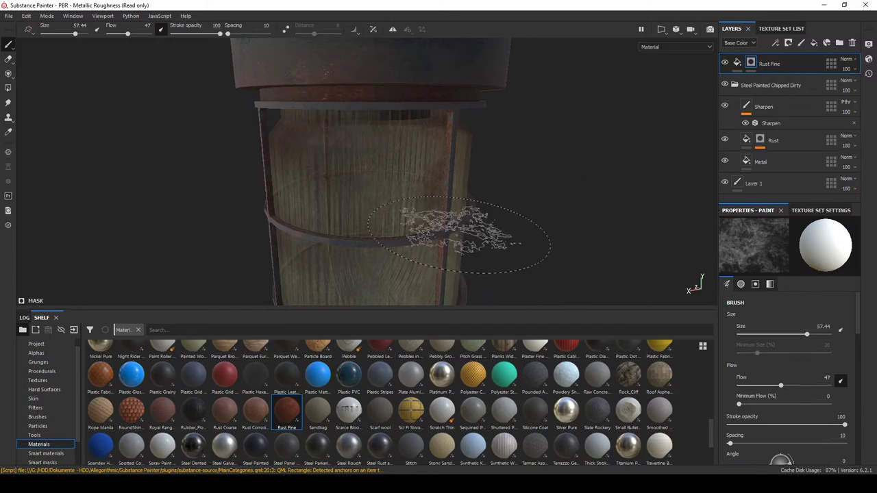
alt+drag(316, 202, 305, 141)
mouse_move(279, 305)
alt+mouse_down()
mouse_move(254, 157)
mouse_move(349, 156)
alt+mouse_up()
alt+drag(464, 182, 396, 158)
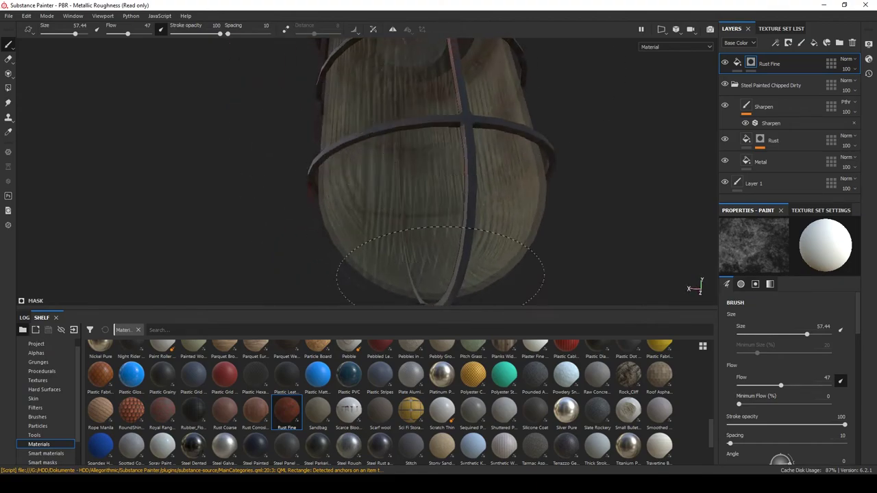
alt+drag(413, 103, 297, 104)
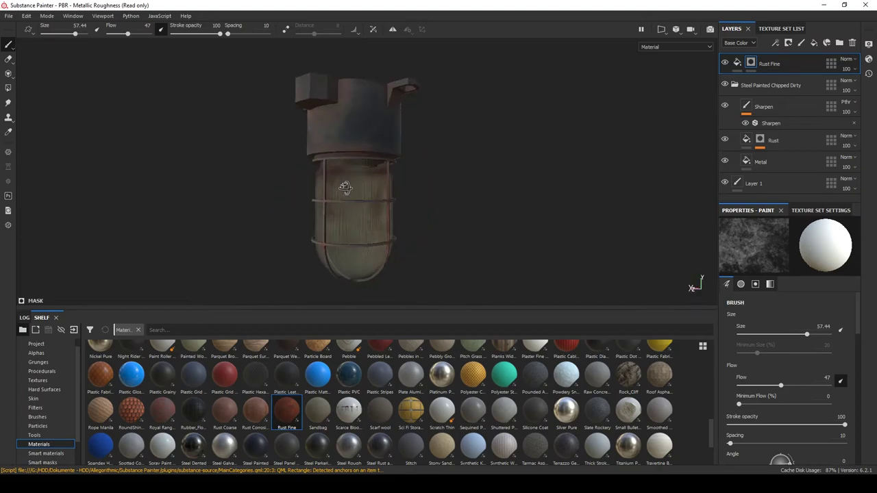
Examine the rusted cage from a distance and close up where a ring crosses a vertical bar
mouse_move(331, 130)
alt+mouse_down()
mouse_move(405, 248)
mouse_move(414, 159)
mouse_move(462, 166)
mouse_move(434, 207)
mouse_move(447, 217)
alt+mouse_up()
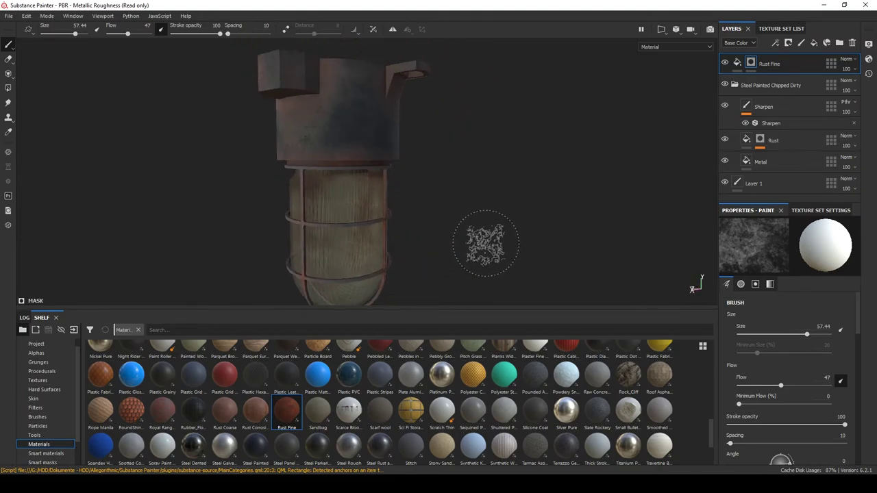
alt+drag(485, 244, 272, 217)
scroll(384, 235, up, 8)
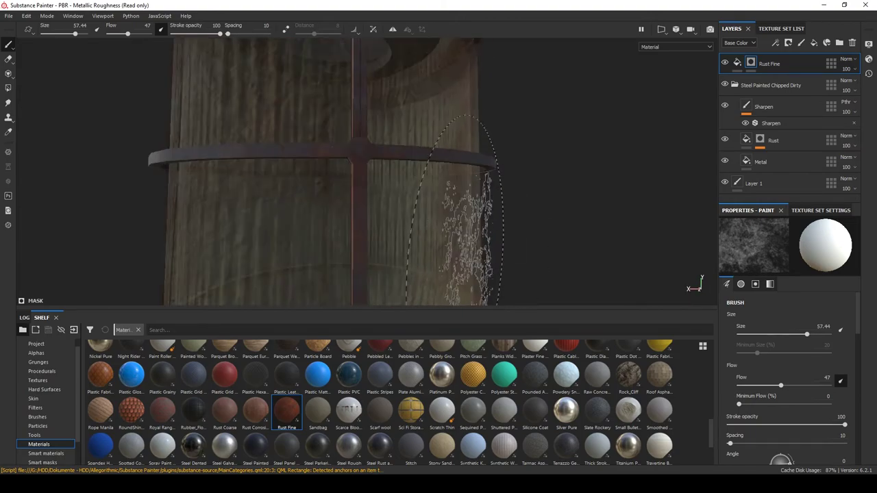
alt+drag(253, 165, 295, 158)
alt+middle_drag(301, 144, 384, 226)
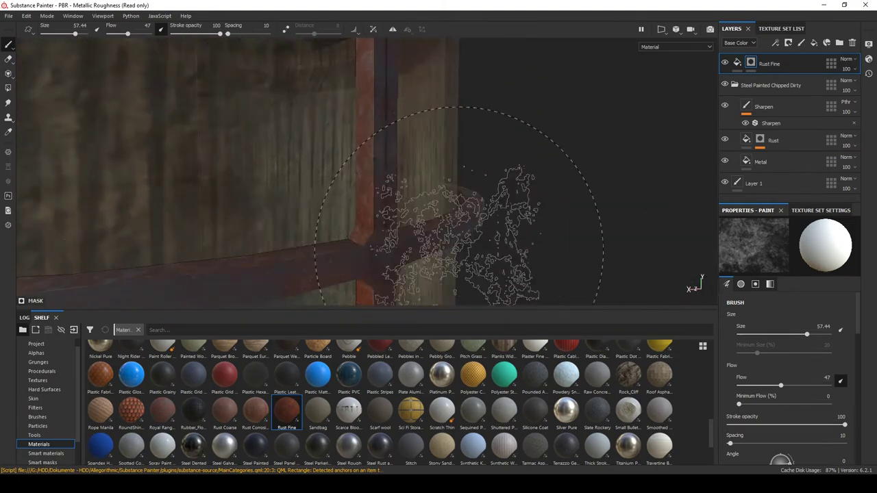
scroll(468, 240, up, 2)
alt+middle_drag(460, 248, 496, 196)
scroll(384, 219, up, 4)
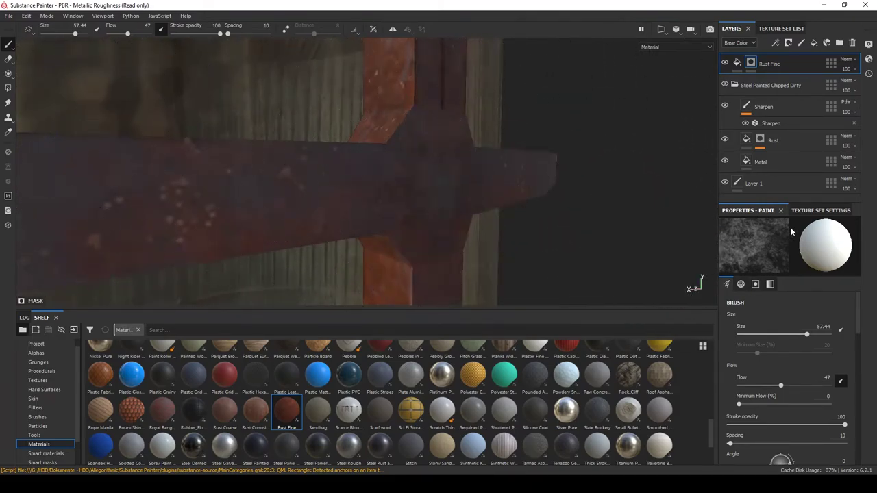
Set the cage texture set's size to 256 and check the cage's texture quality at close and far range
click(821, 211)
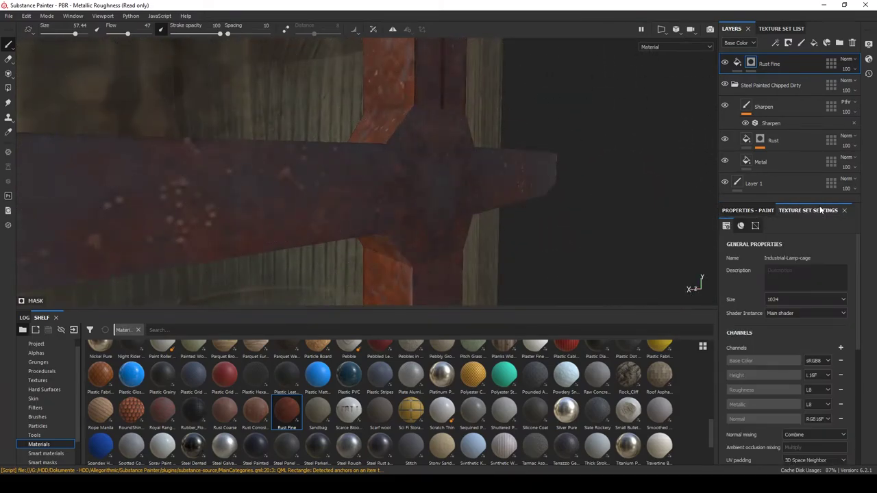
click(783, 300)
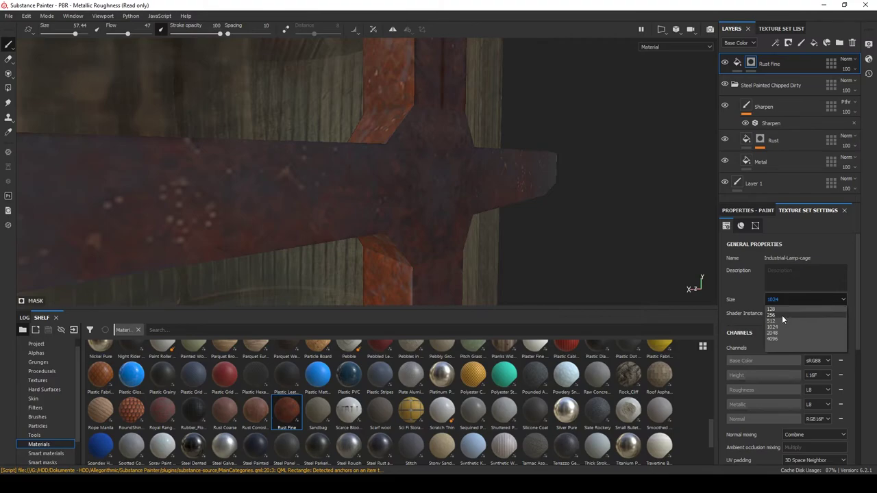
click(781, 315)
scroll(342, 149, down, 6)
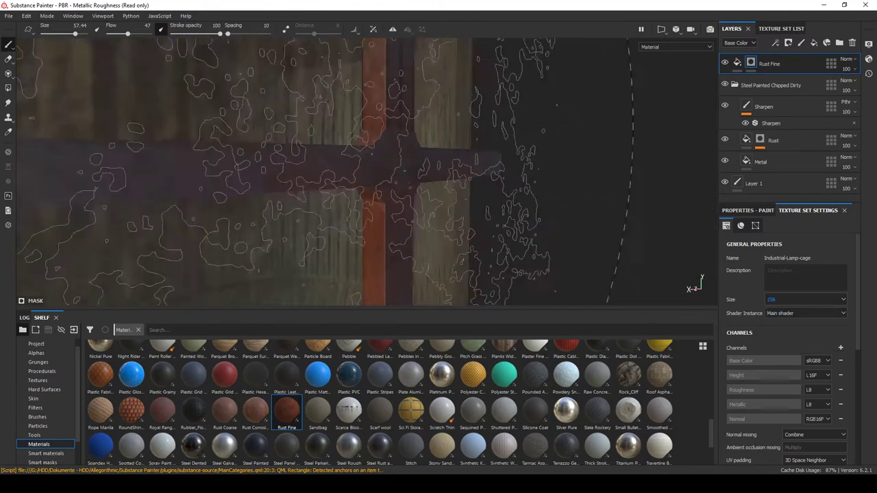
alt+drag(343, 148, 406, 143)
scroll(407, 143, down, 5)
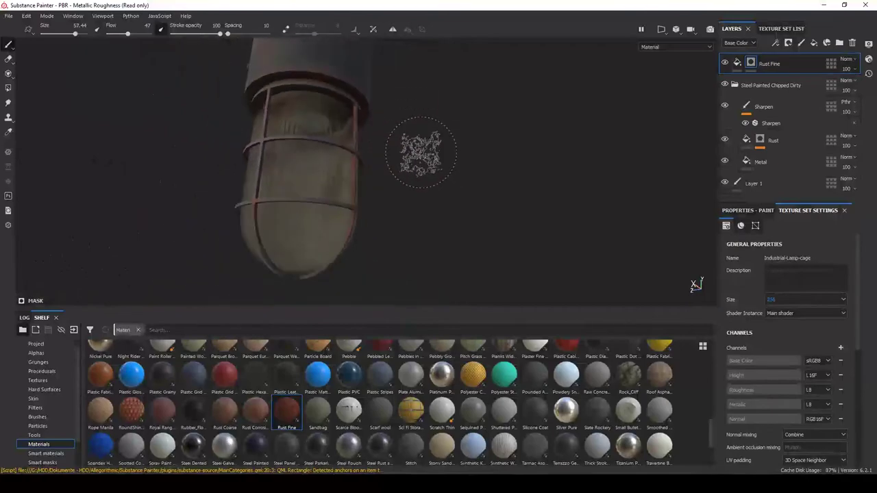
scroll(435, 157, up, 6)
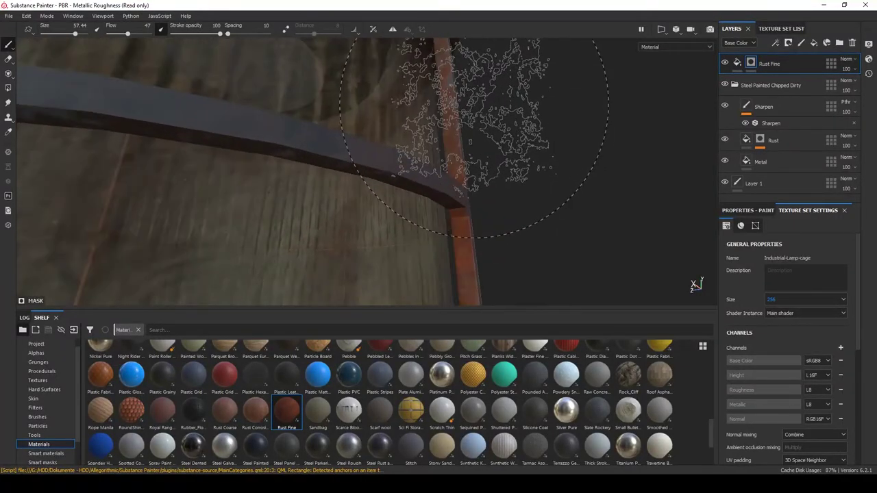
alt+drag(475, 103, 370, 147)
scroll(439, 172, down, 10)
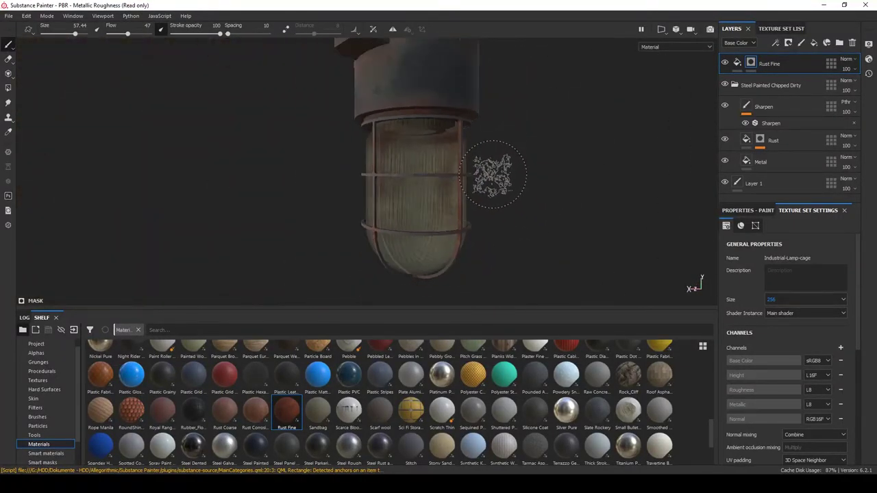
Set the cage texture set's size to 128 and check its sharpness close up and from a distance
click(797, 299)
click(788, 308)
scroll(455, 79, up, 10)
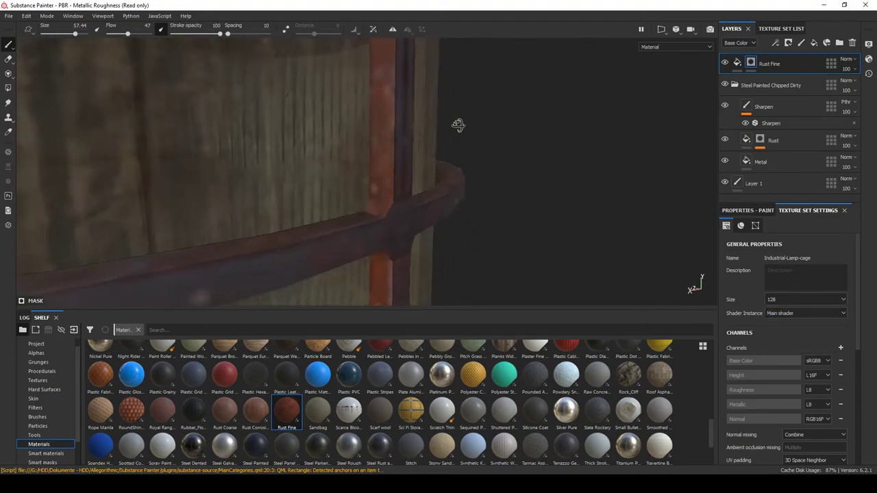
mouse_move(459, 125)
alt+mouse_down()
mouse_move(509, 121)
mouse_move(391, 117)
alt+mouse_up()
scroll(390, 118, down, 10)
scroll(479, 150, down, 5)
alt+drag(476, 187, 444, 168)
scroll(438, 163, down, 2)
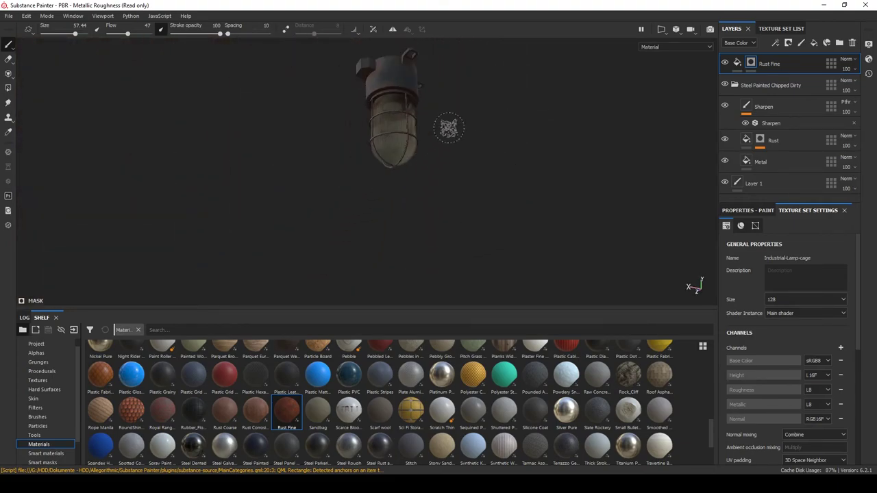
Switch to the Industrial-Lamp-base texture set and set its texture size to 512
alt+drag(449, 129, 425, 161)
scroll(425, 161, up, 3)
scroll(432, 119, up, 8)
alt+middle_drag(439, 78, 411, 110)
alt+drag(411, 110, 445, 120)
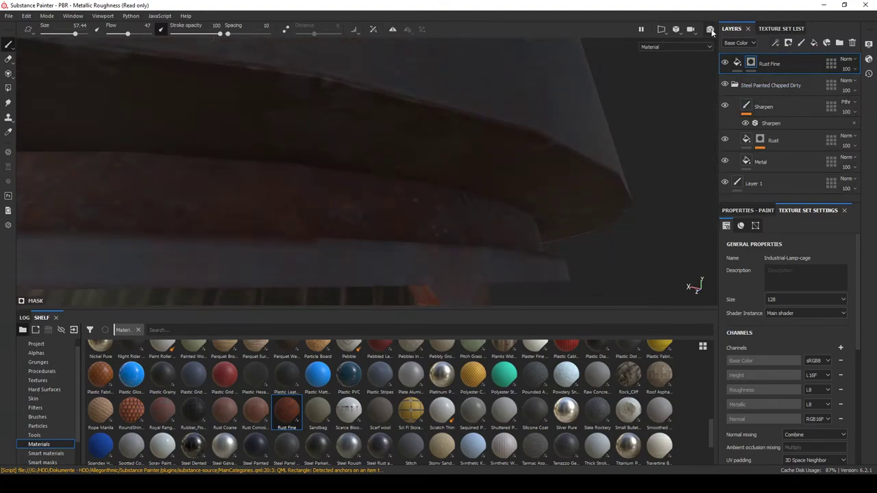
click(745, 63)
click(762, 29)
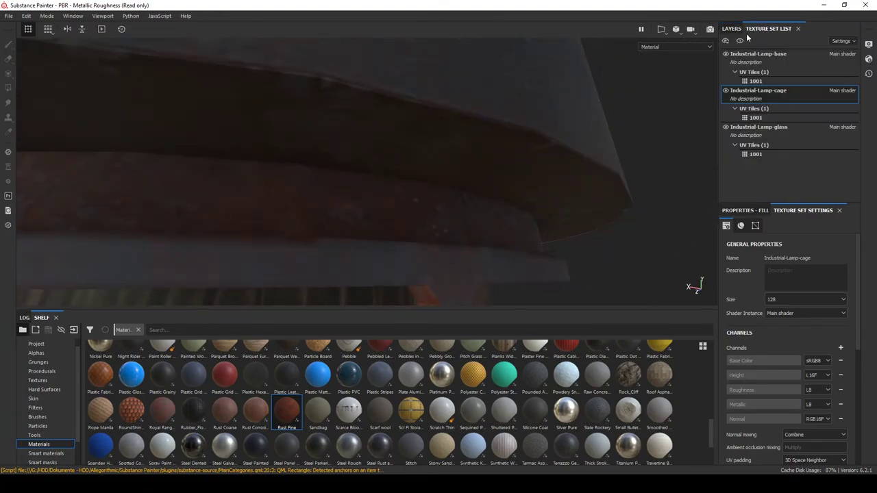
click(772, 59)
click(793, 302)
click(779, 322)
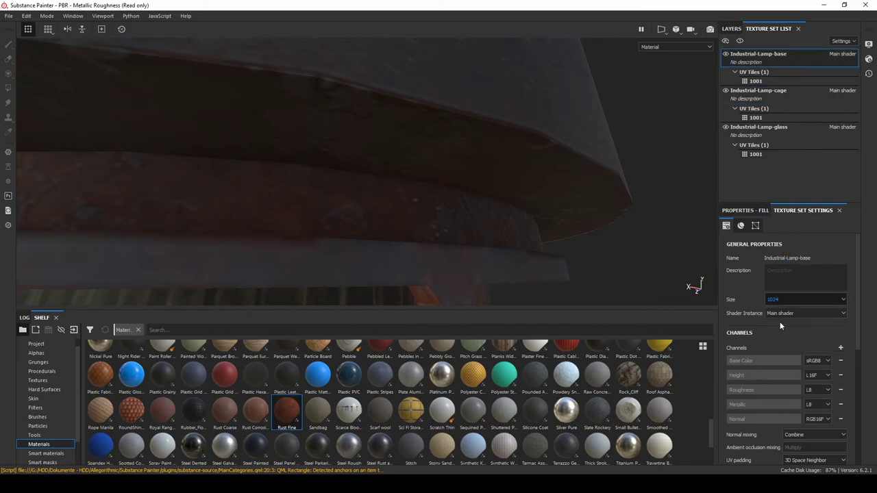
Examine the lamp's base and cage from several angles at the chosen texture sizes
scroll(393, 157, down, 3)
scroll(373, 213, down, 2)
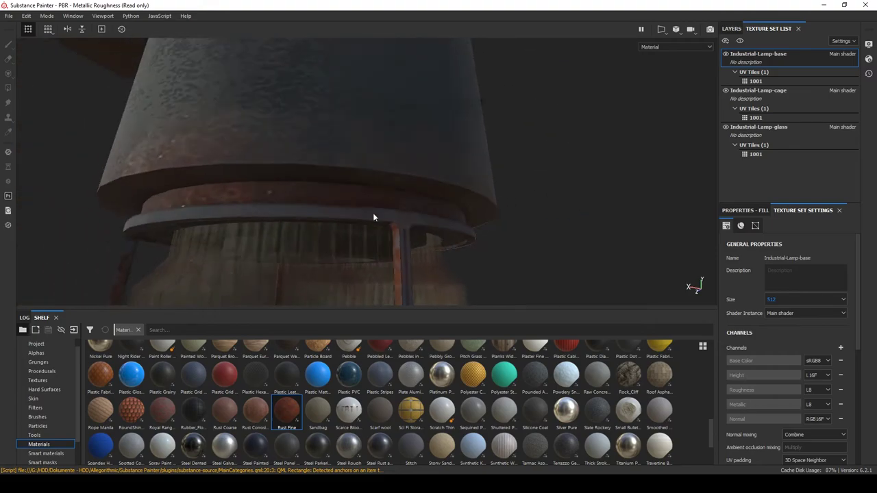
alt+middle_drag(372, 213, 414, 54)
scroll(373, 159, down, 1)
alt+drag(373, 163, 446, 237)
scroll(387, 177, up, 1)
scroll(388, 176, down, 6)
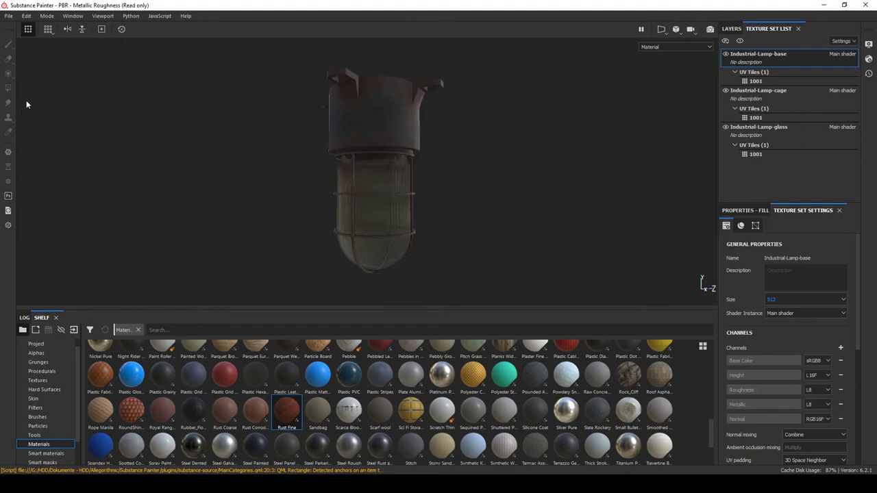
Set up the texture export to G:/PROJEKTE/Tutorials/Lamp/lib/Textures with the output template Document channels + Normal + AO (With Alpha)
click(9, 15)
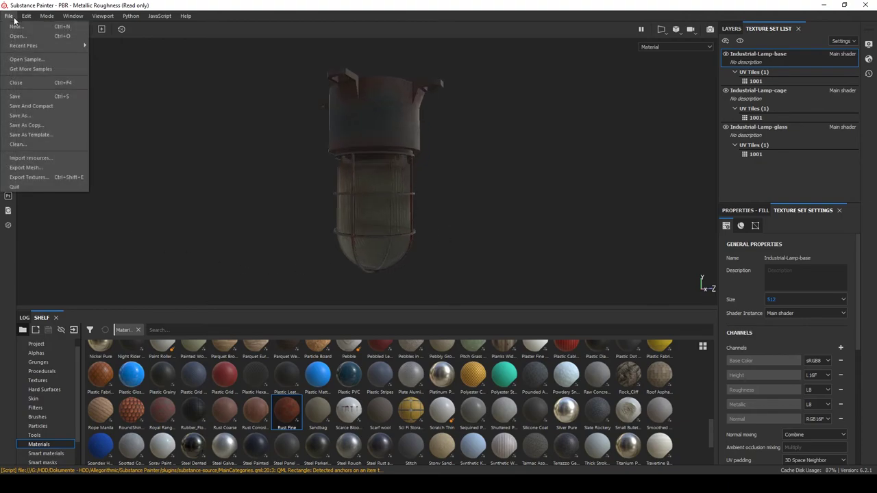
click(28, 177)
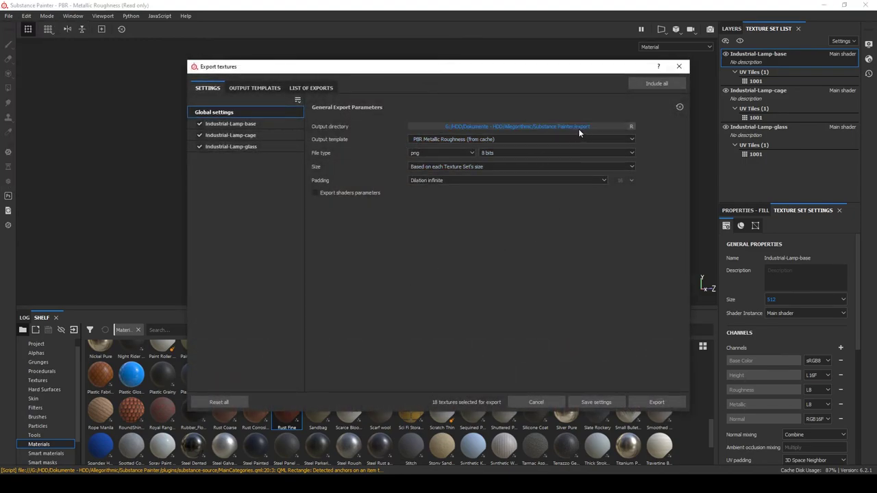
click(578, 129)
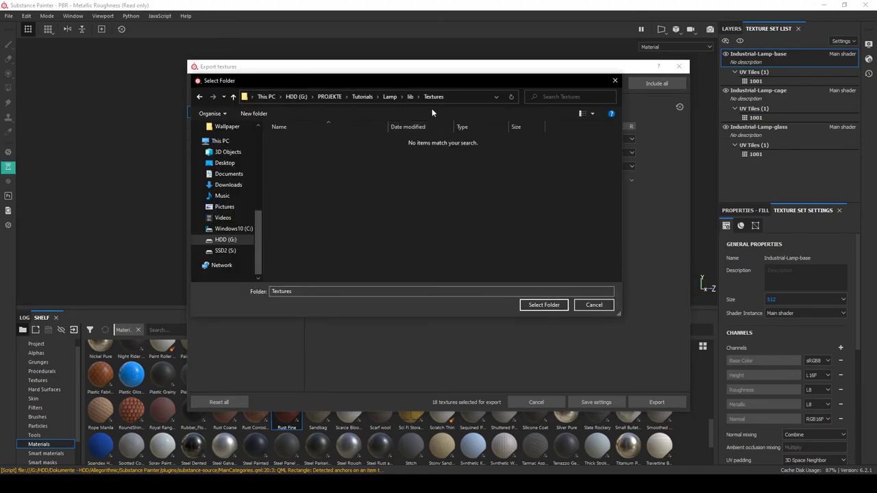
click(546, 304)
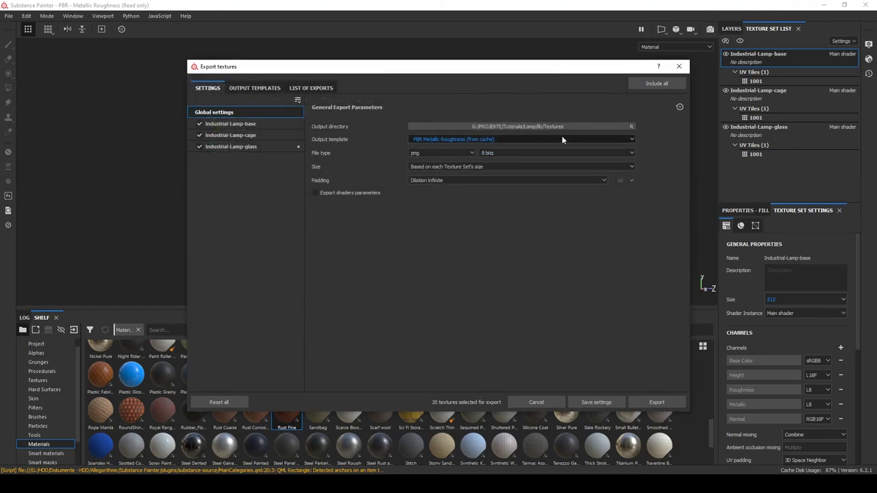
click(510, 141)
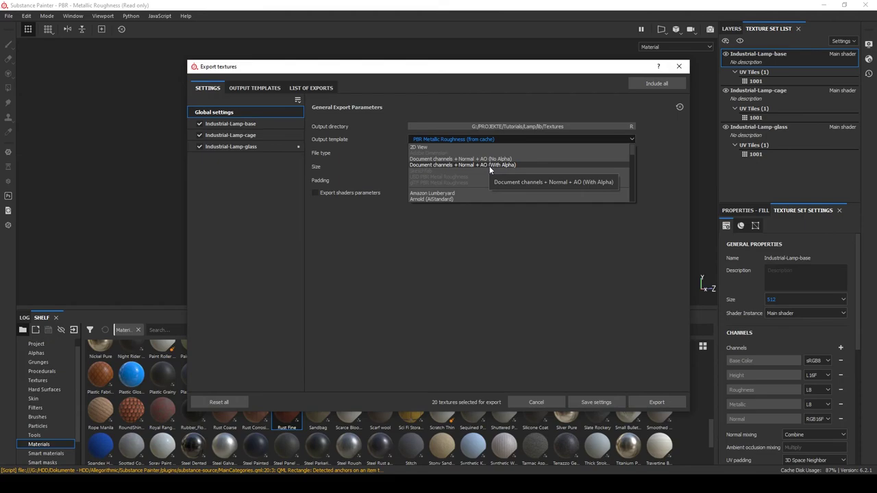
click(489, 166)
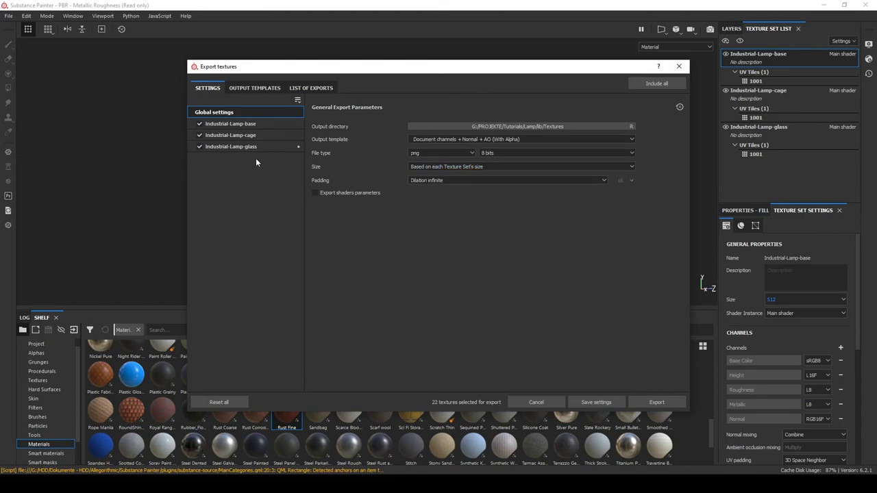
Exclude the Normal_DirectX and Mixed_AO maps from the export of the base, glass and cage texture sets, and return to the global export settings
click(244, 124)
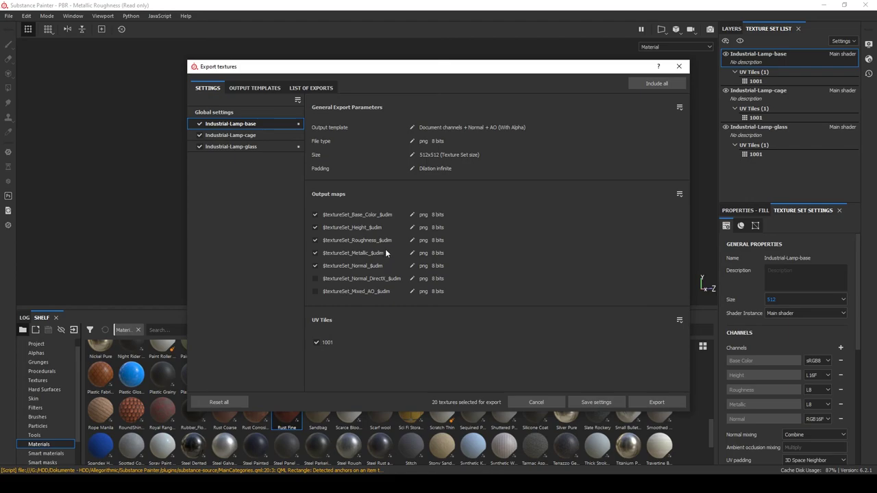
click(252, 150)
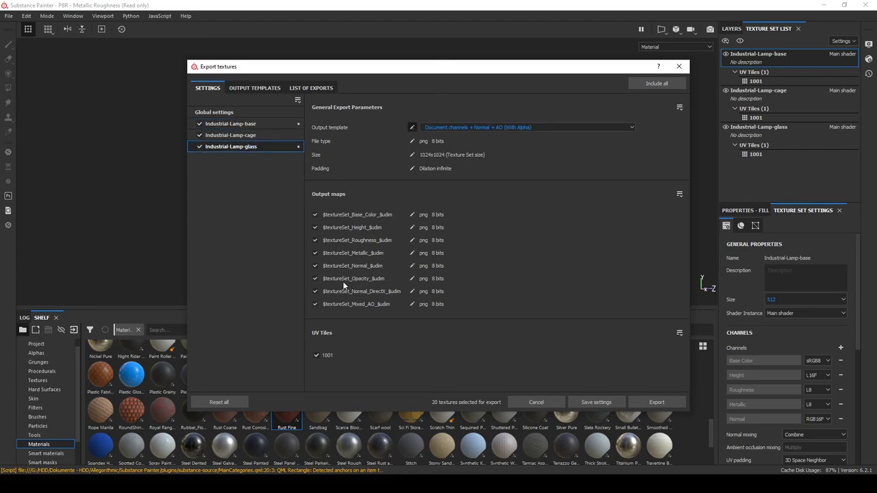
click(315, 292)
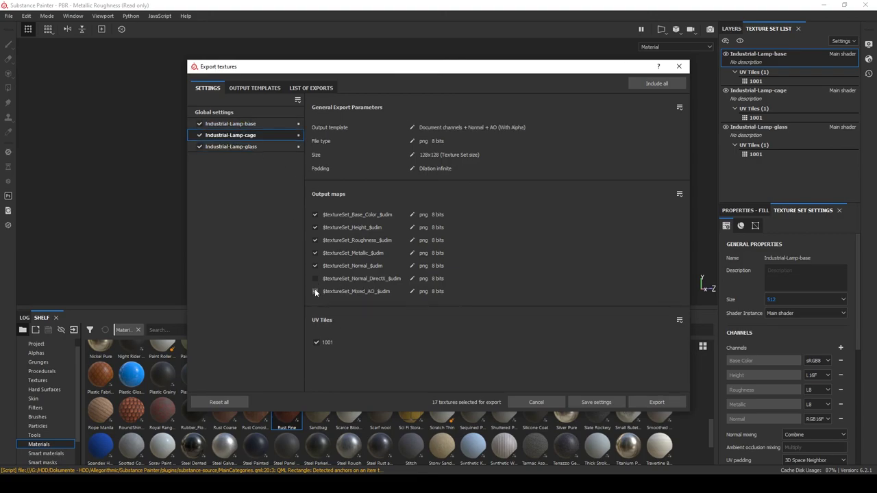
click(248, 124)
click(252, 135)
click(263, 124)
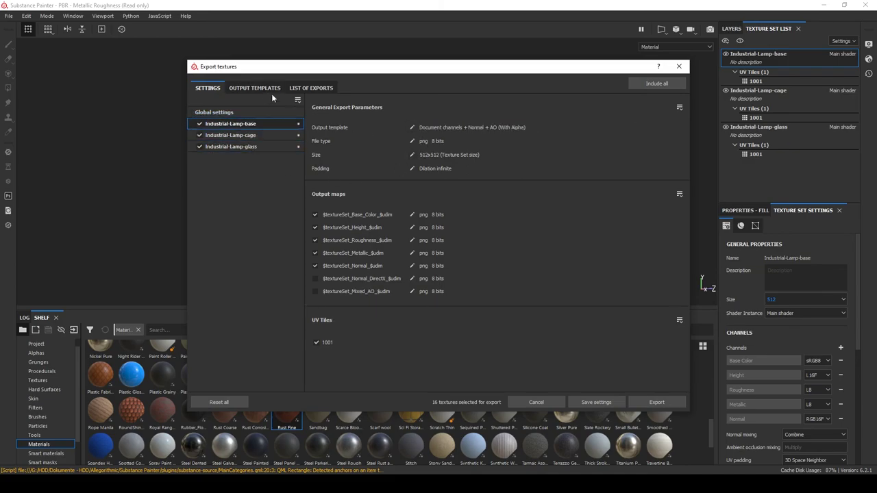
click(253, 113)
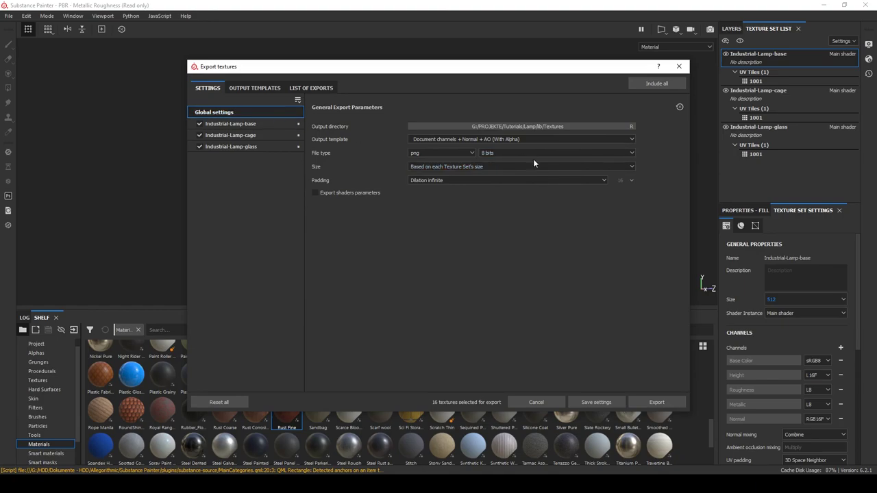